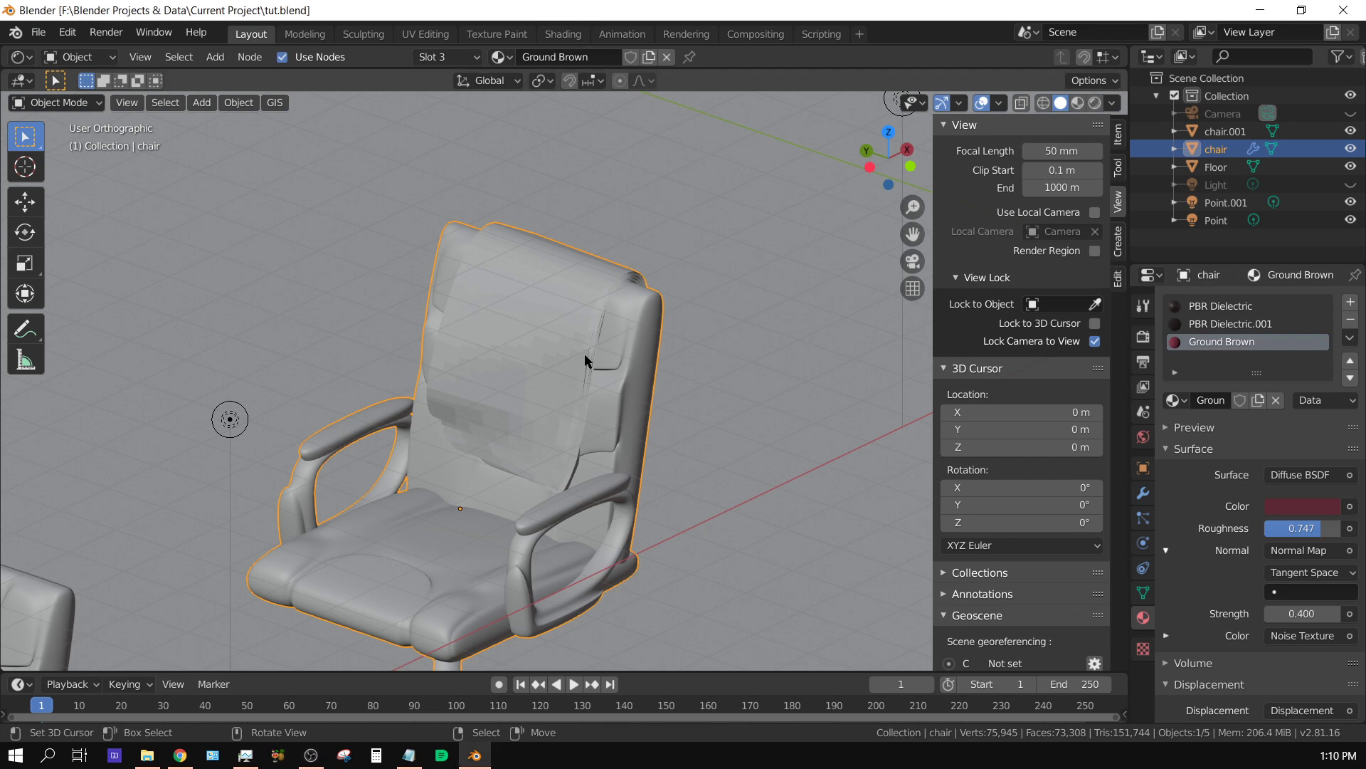
Inspect the cloth-draped chair back in rendered shading, then return to solid shading
middle_click_drag(602, 531, 552, 533)
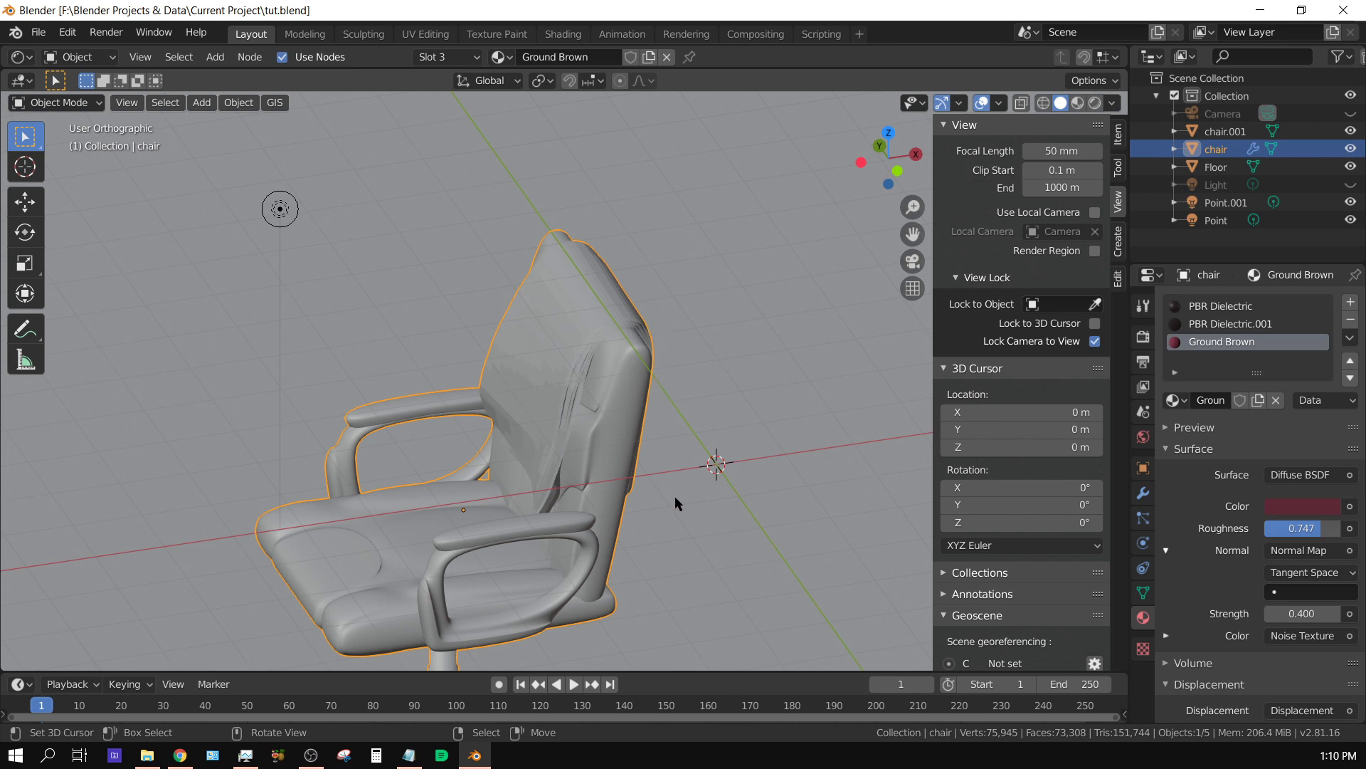
mouse_move(675, 496)
middle_mouse_down()
mouse_move(605, 498)
mouse_move(696, 486)
mouse_move(690, 497)
middle_mouse_up()
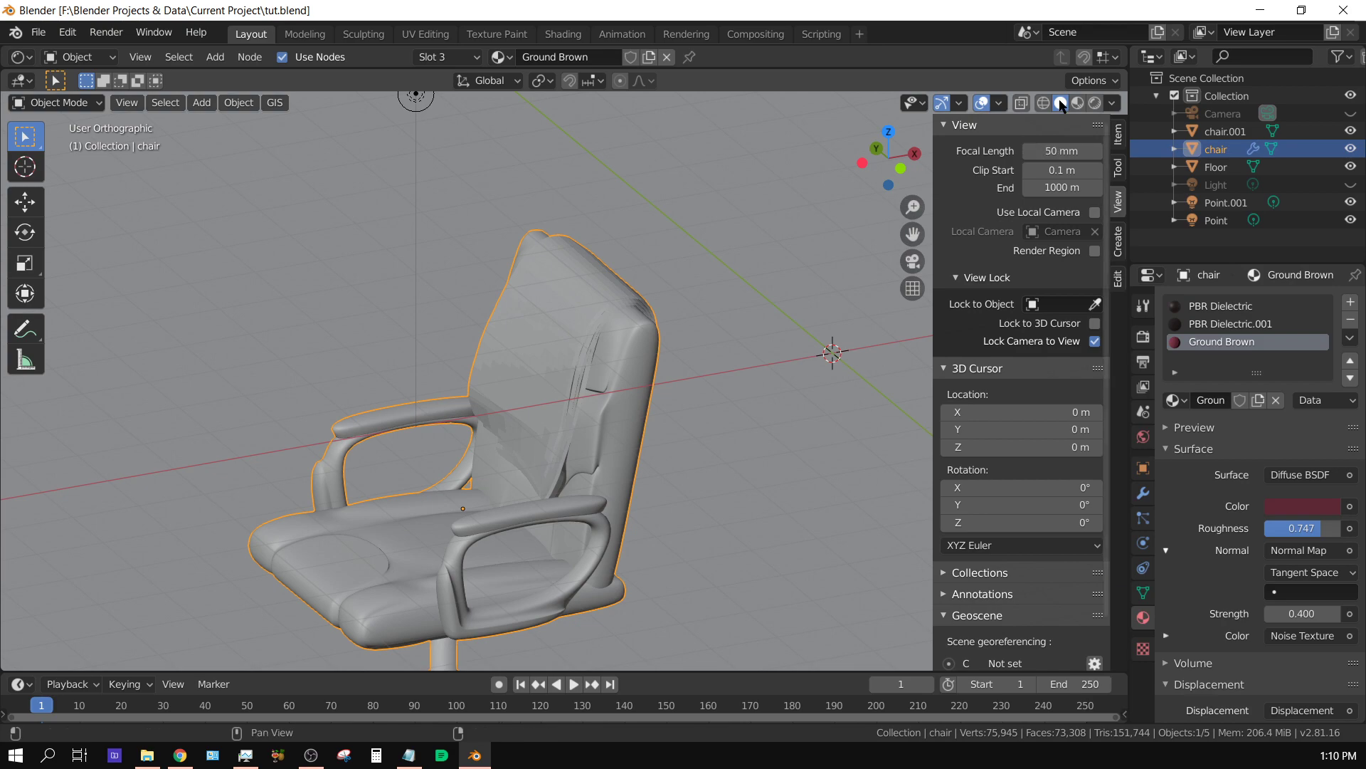
left_click(1095, 103)
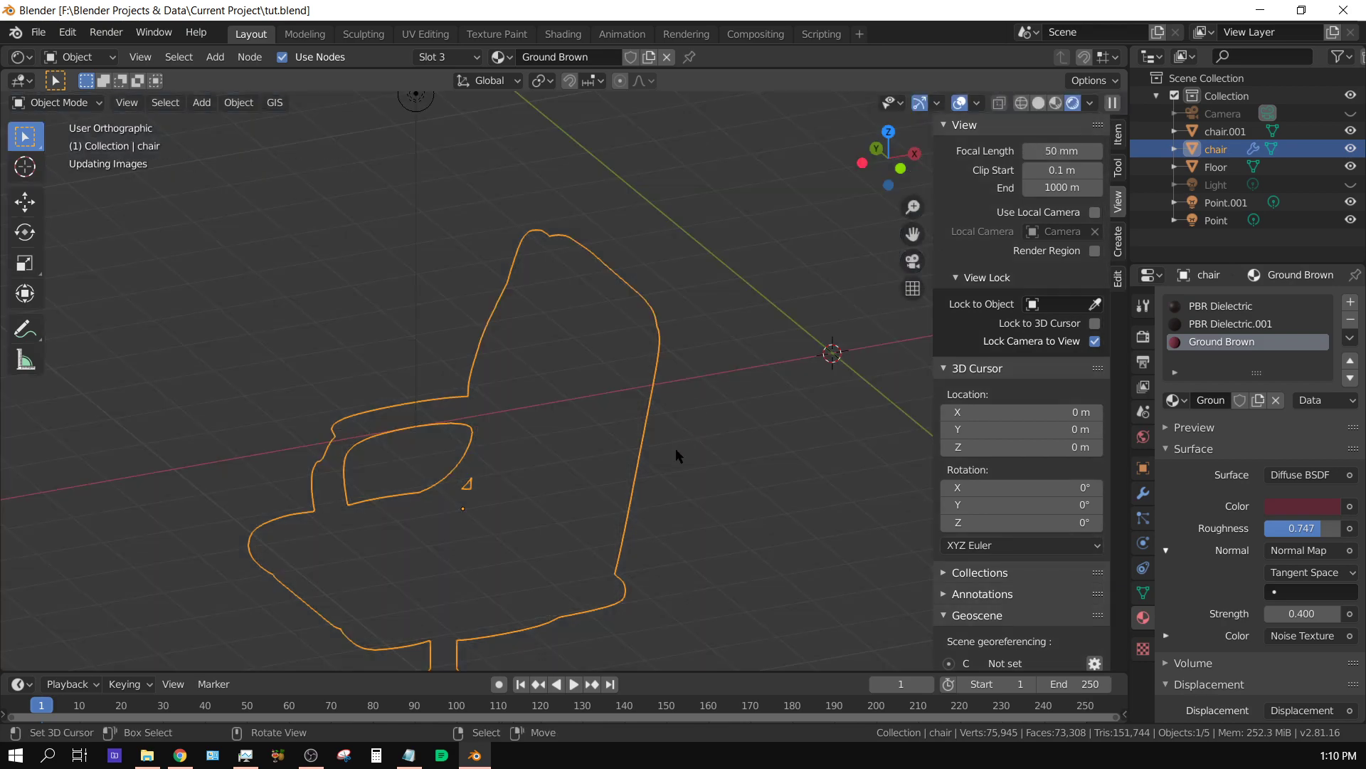
scroll(638, 521, "up", 5)
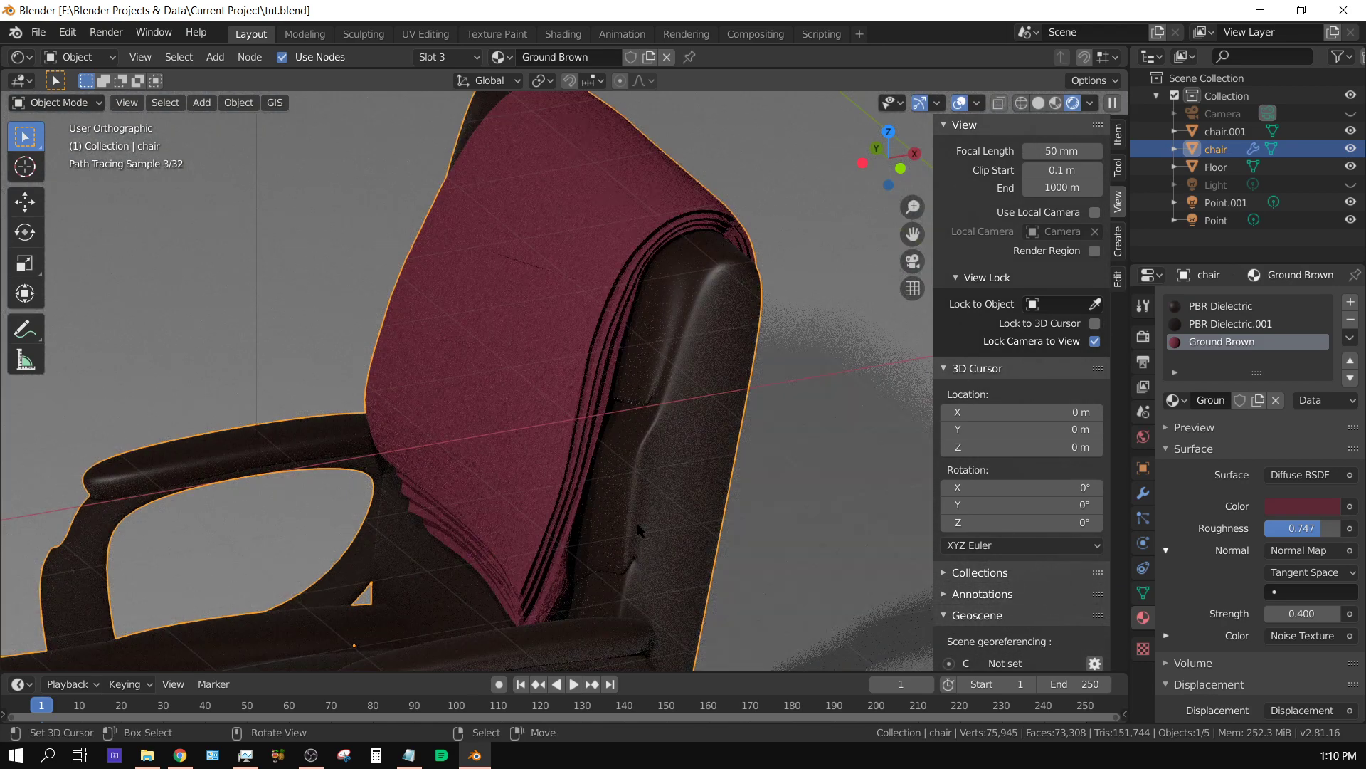
middle_click_drag(641, 527, 747, 472)
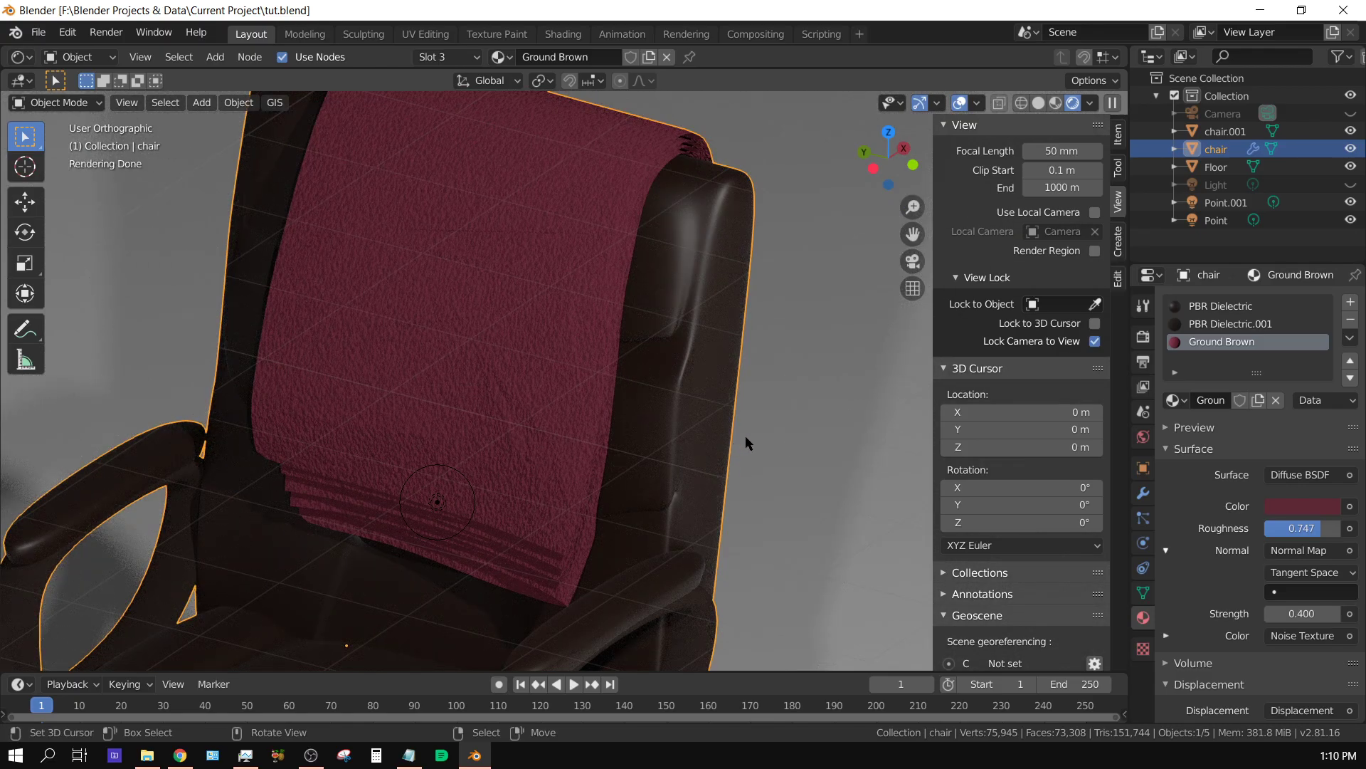
mouse_move(745, 435)
middle_mouse_down()
mouse_move(770, 438)
mouse_move(699, 437)
middle_mouse_up()
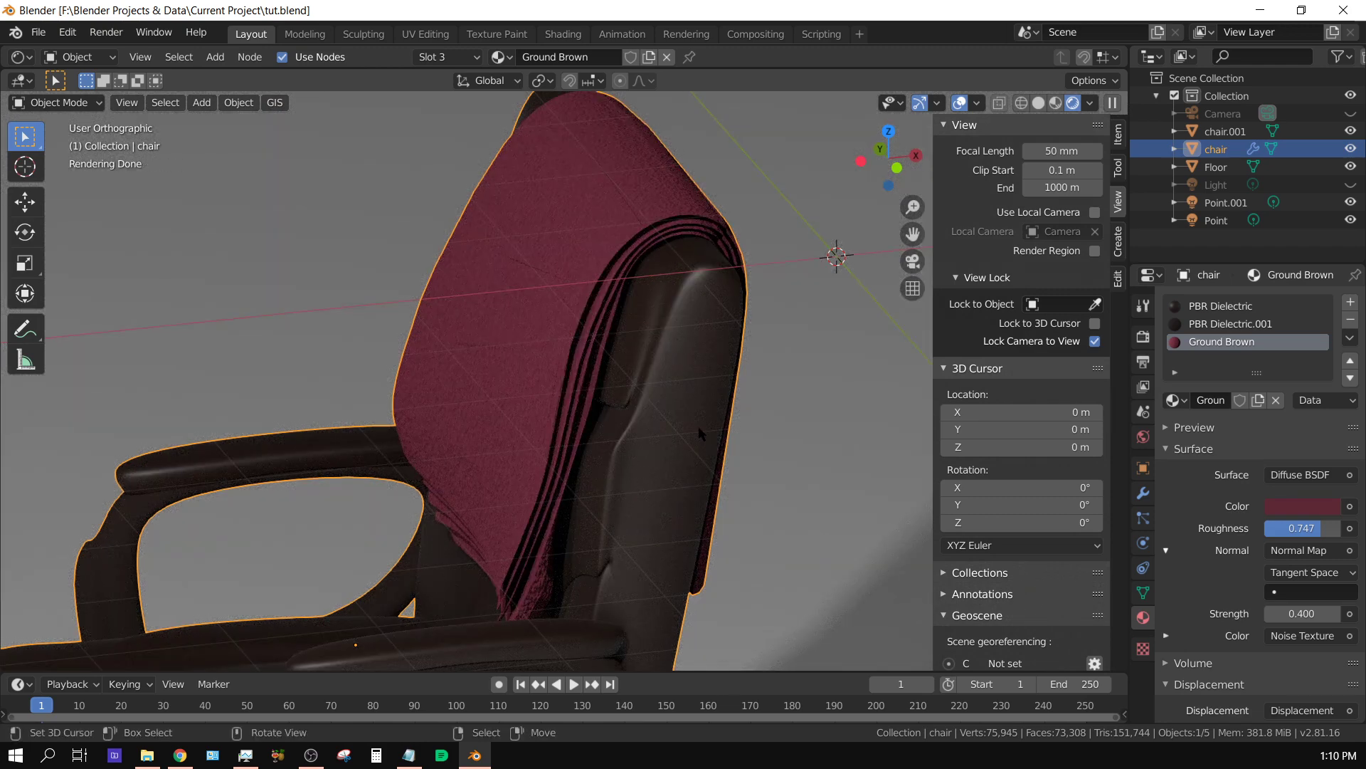
scroll(698, 429, "down", 2)
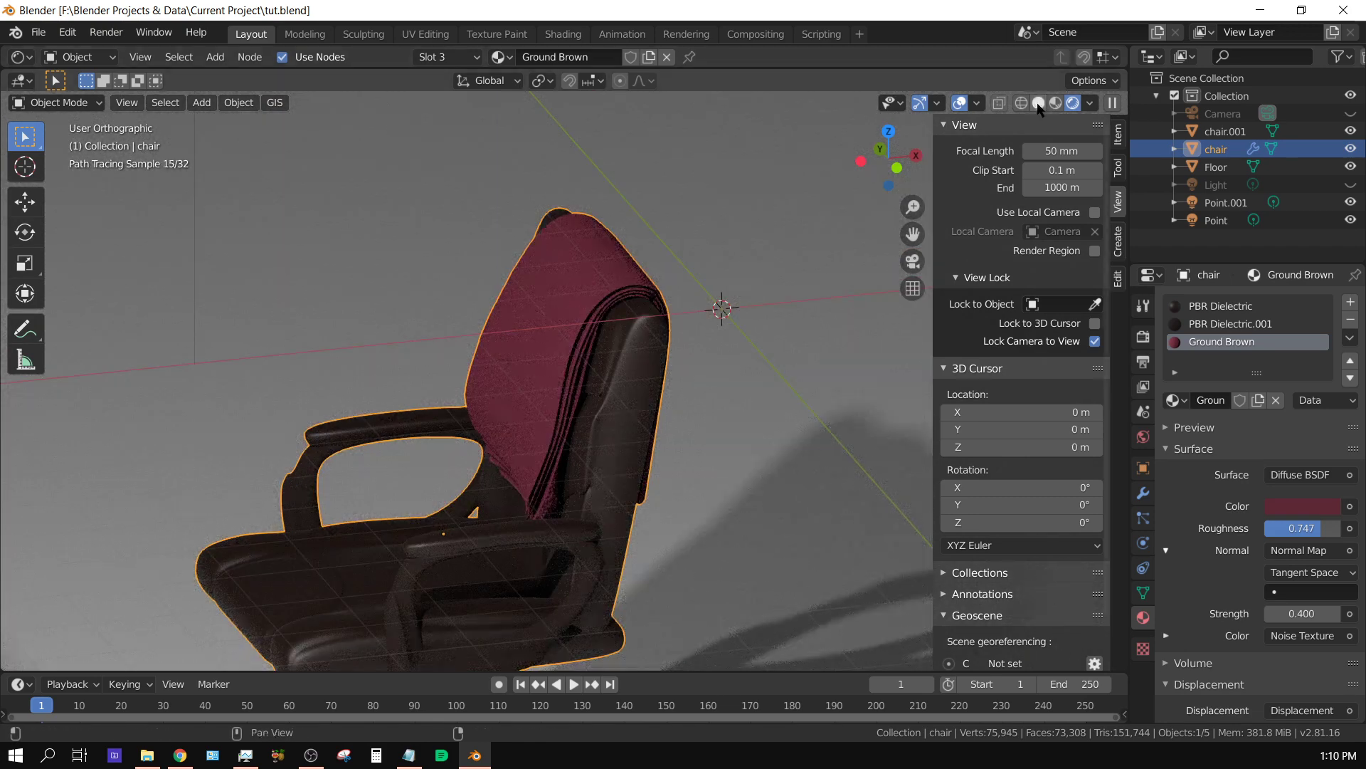
left_click(1040, 104)
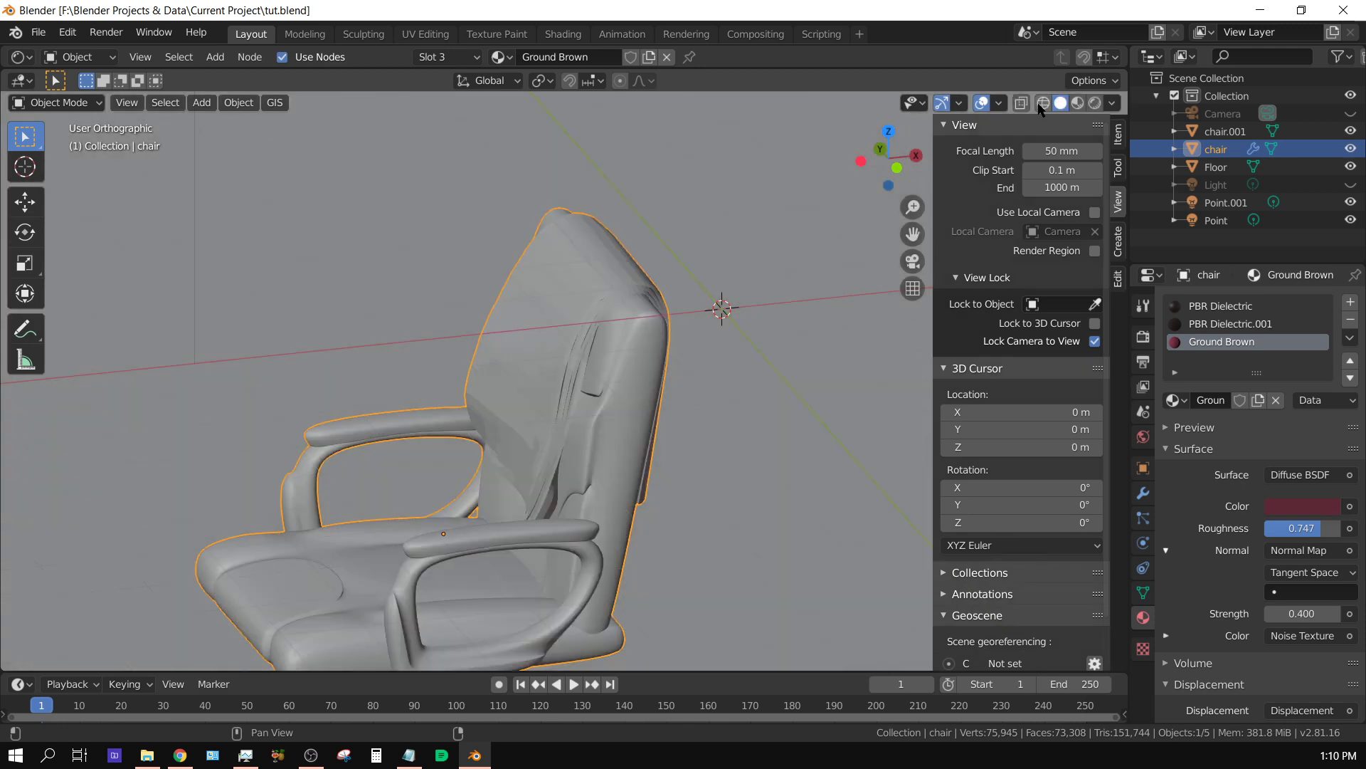
scroll(477, 453, "down", 4)
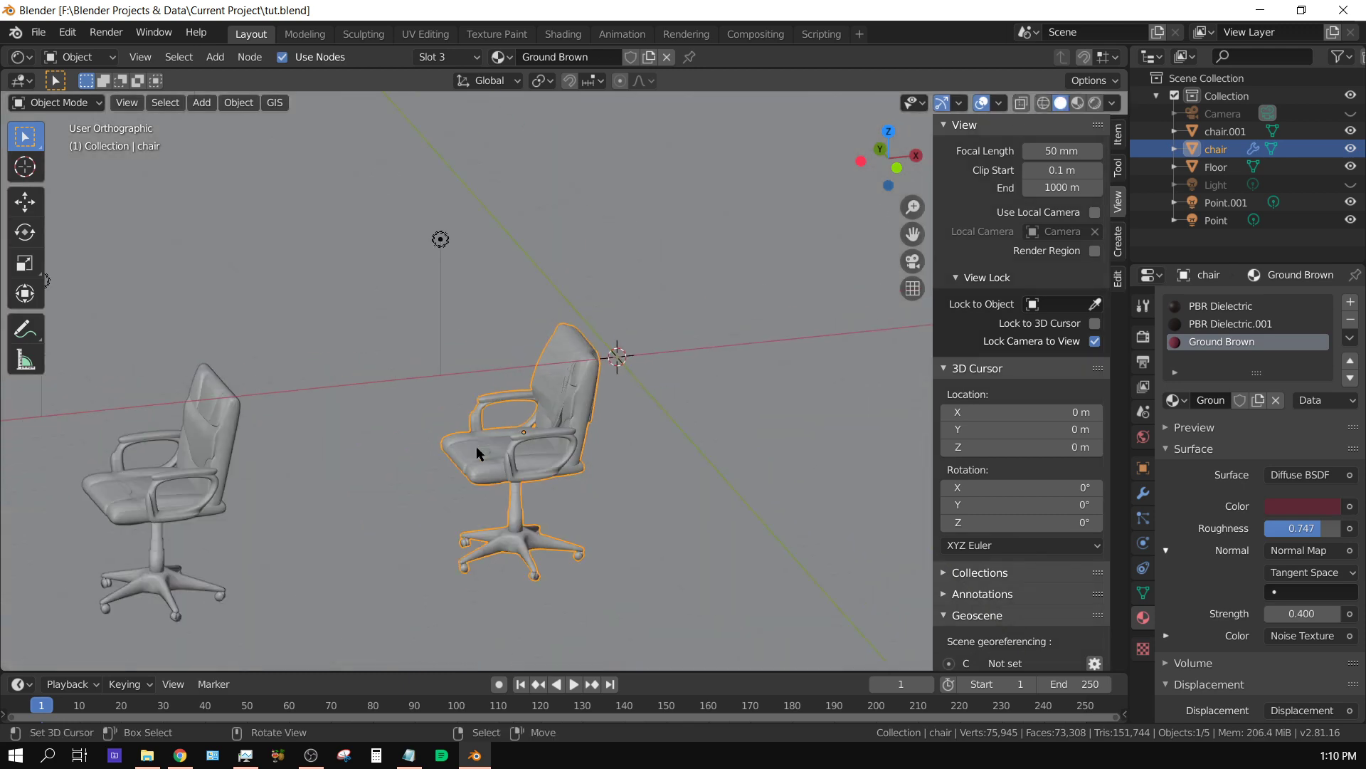
Frame both chairs in front view and select the left chair, chair.001
key("KP_1")
middle_click_drag(326, 356, 614, 413, "shift")
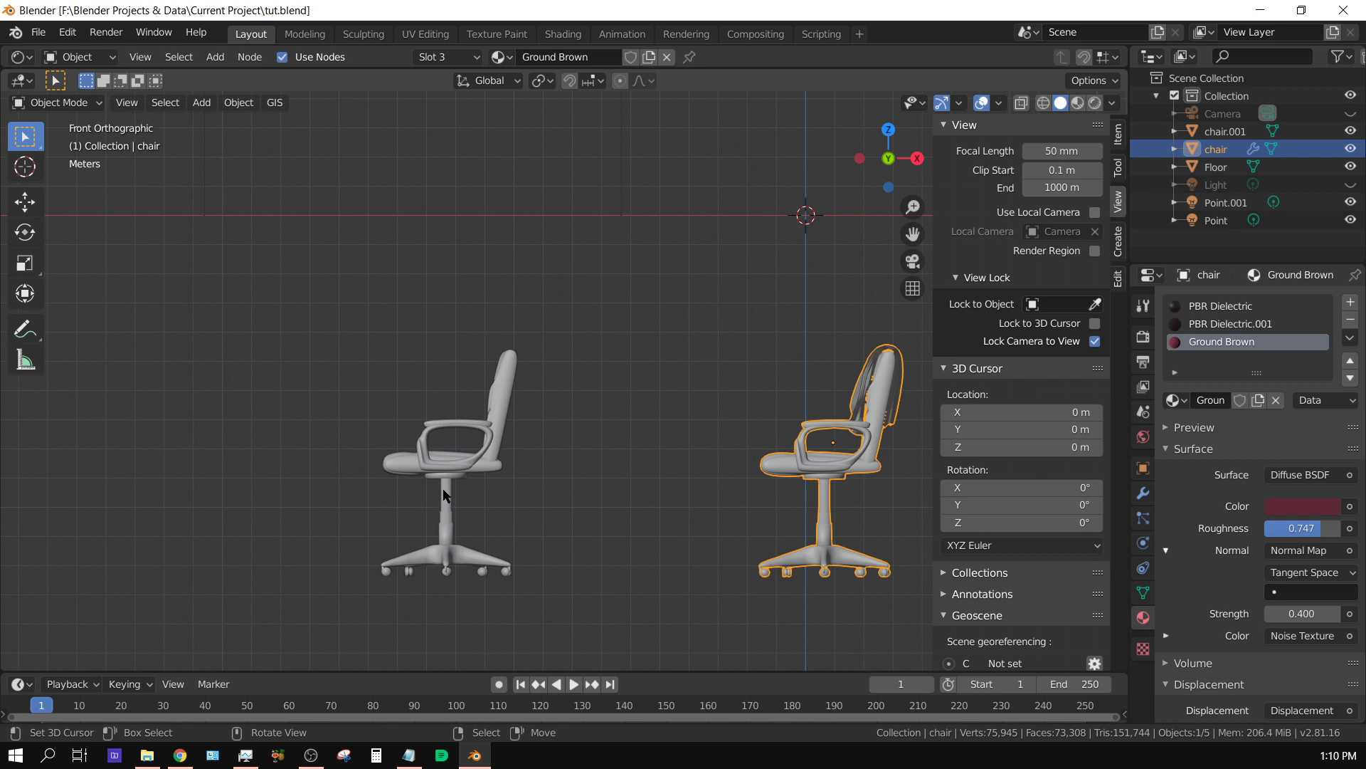
left_click(444, 467)
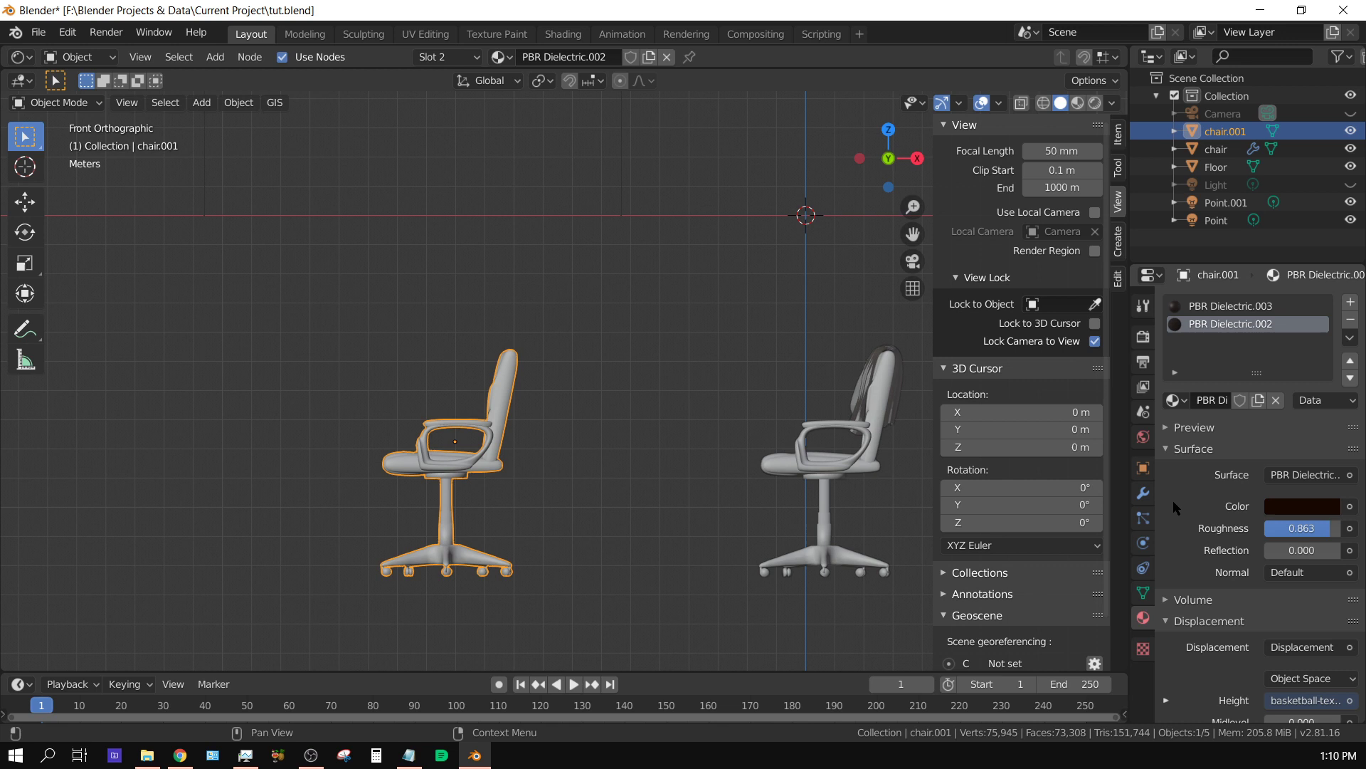
Add Collision physics to chair.001 with Softbody and Cloth damping 1.000 and friction 60.800
left_click(1144, 543)
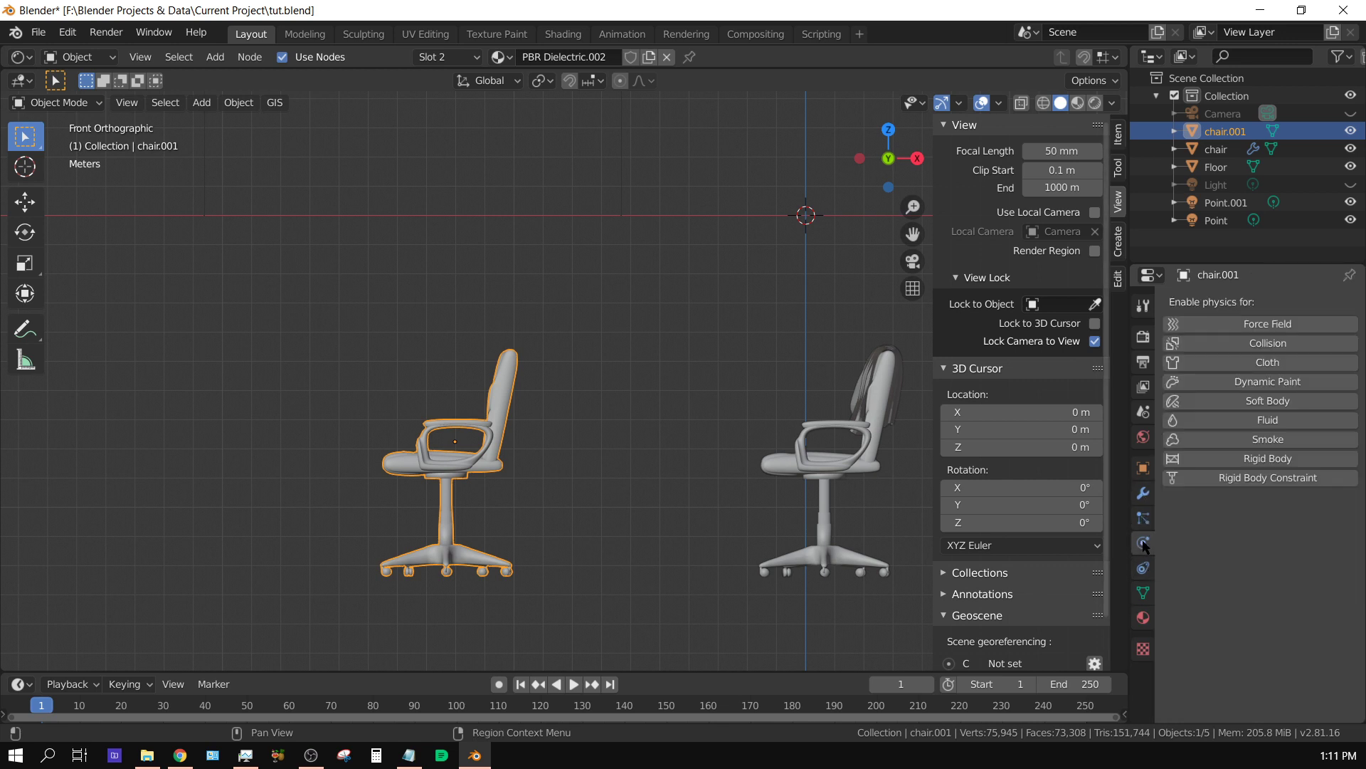
left_click(1251, 343)
scroll(1182, 677, "down", 4)
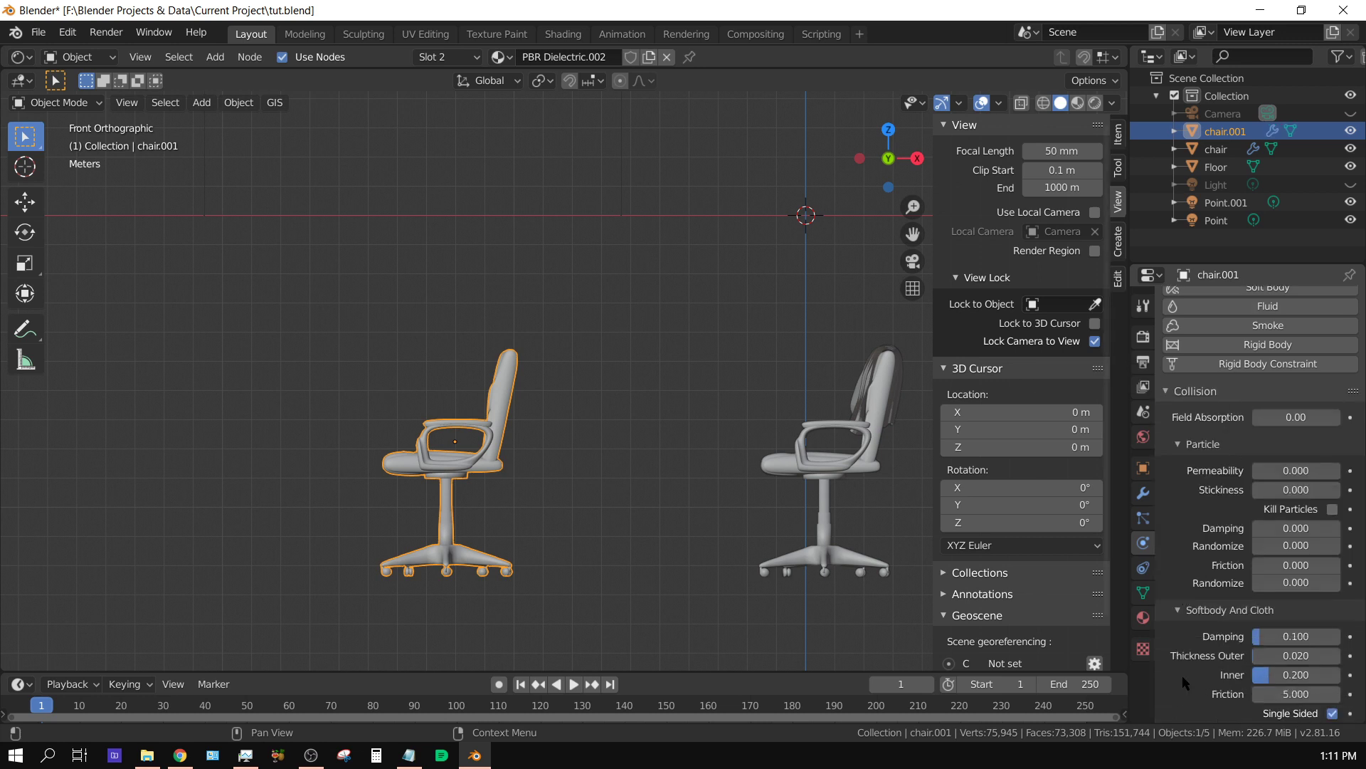
scroll(1193, 659, "down", 1)
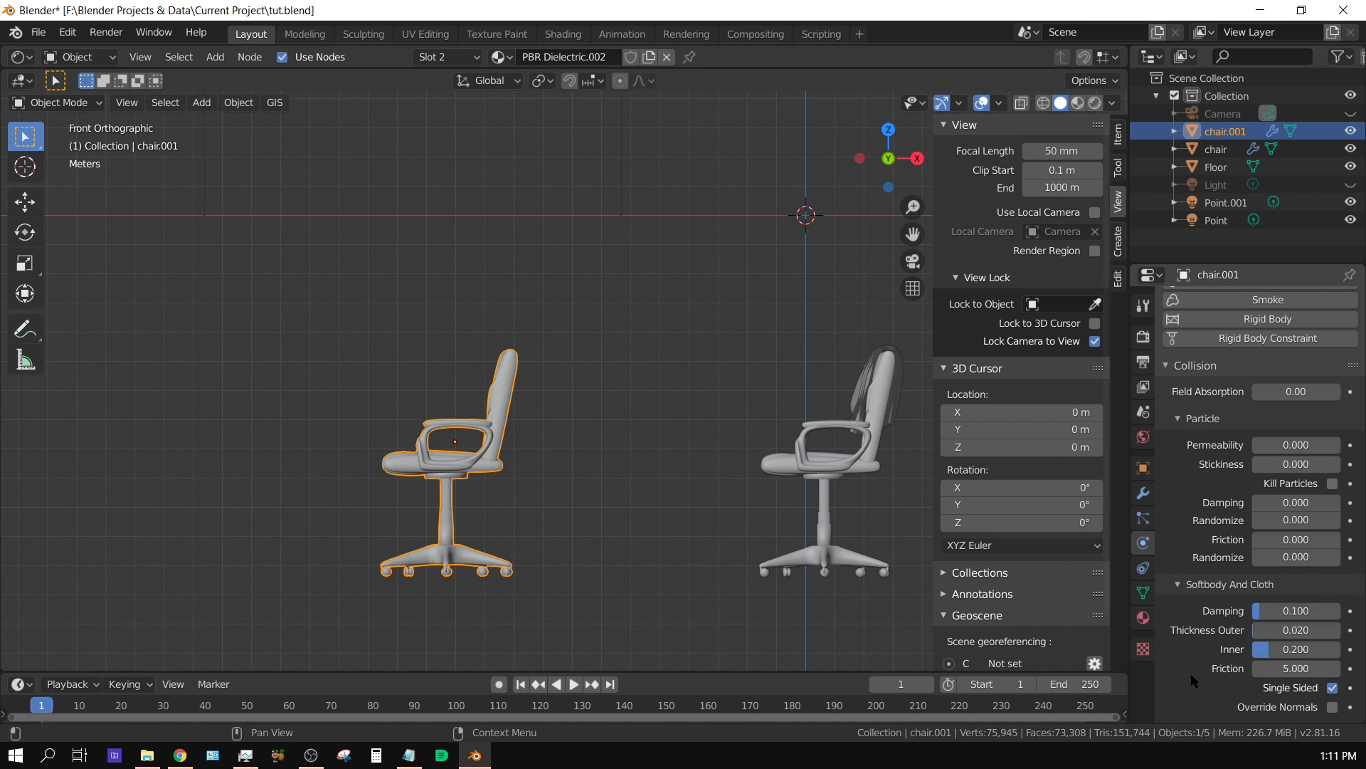
double_click(1296, 610)
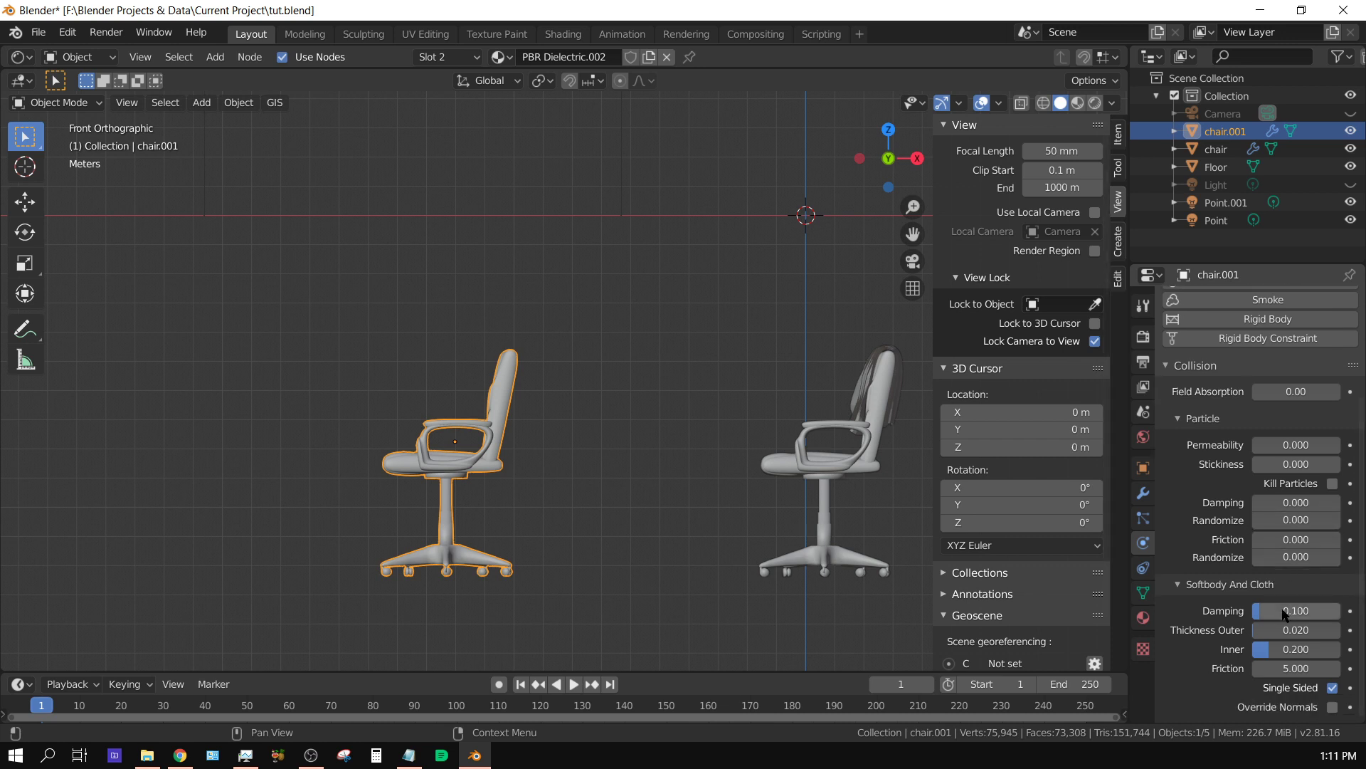
type("1")
key("Return")
left_click_drag(1296, 668, 1323, 668)
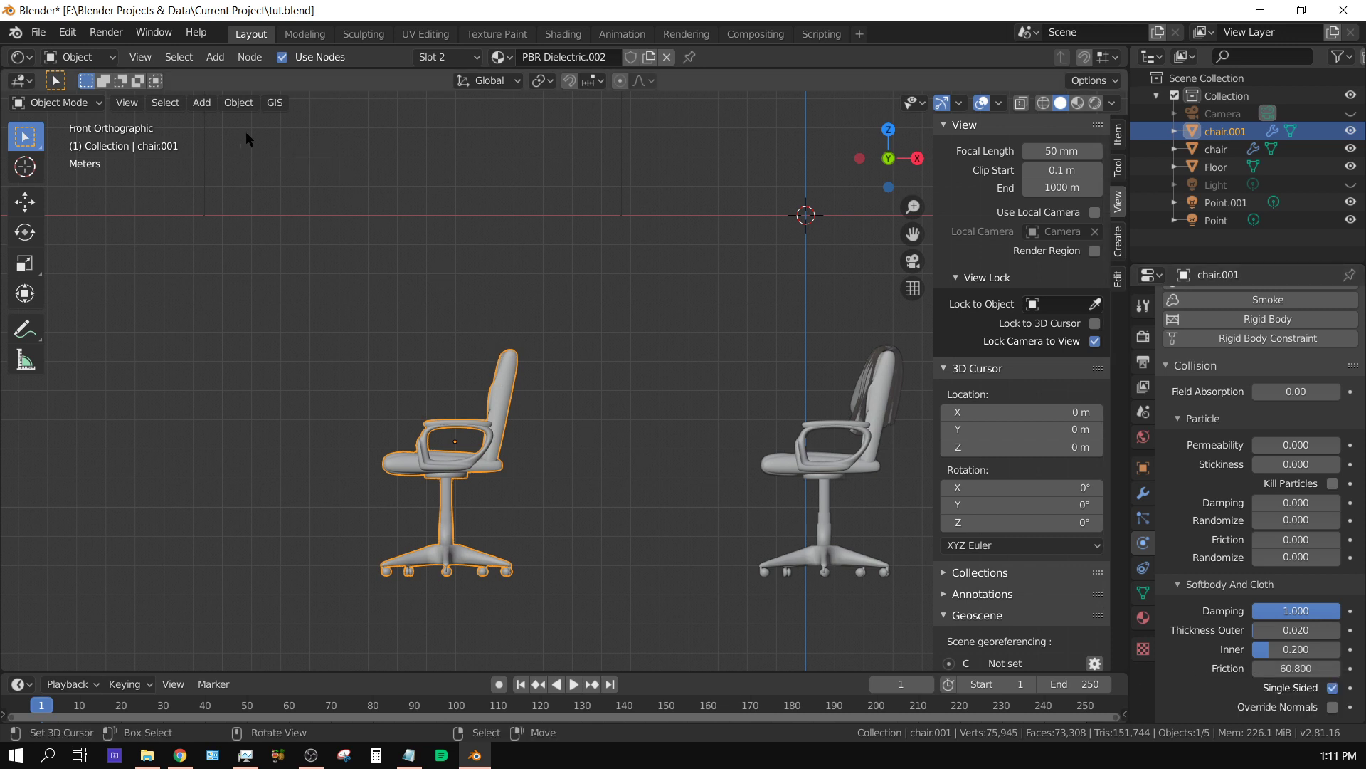
Add a mesh plane and lift it above the chair back
left_click(202, 104)
mouse_move(225, 125)
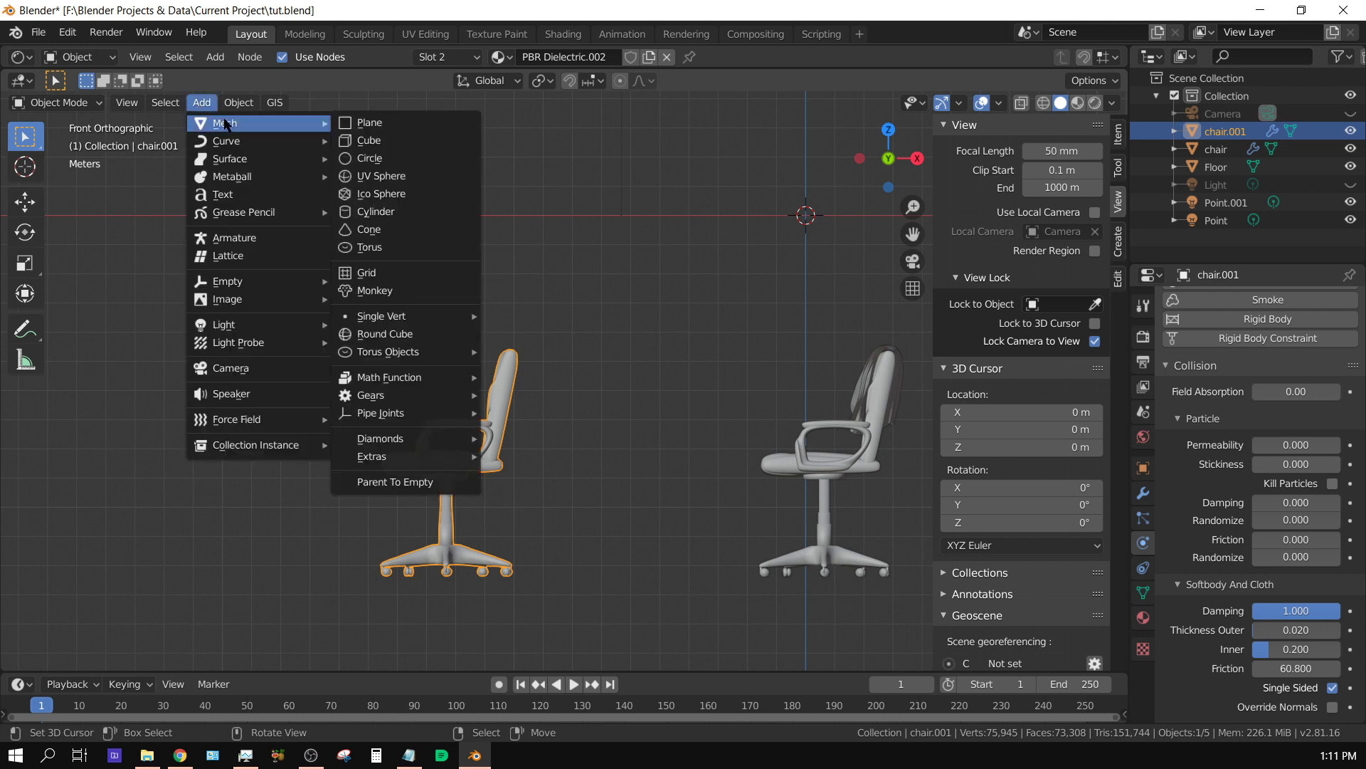
left_click(370, 123)
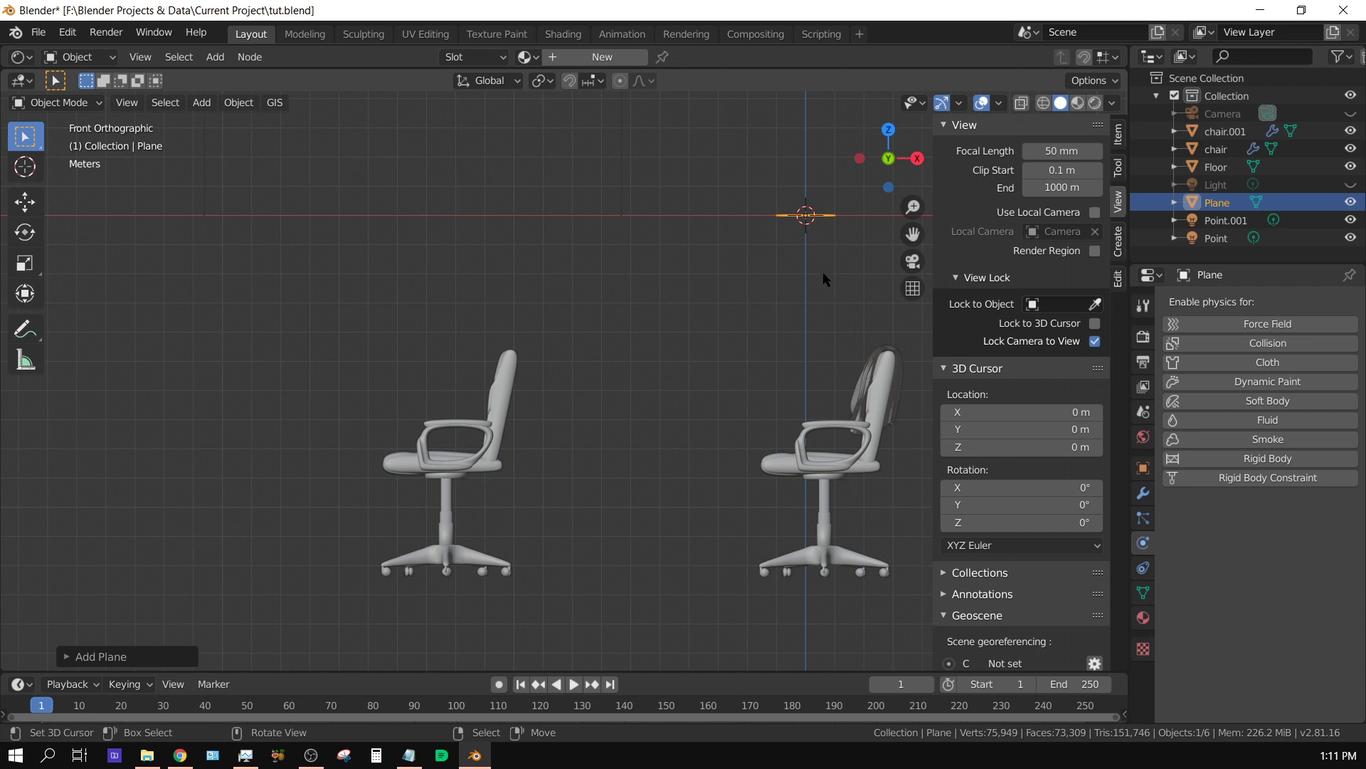
key("g")
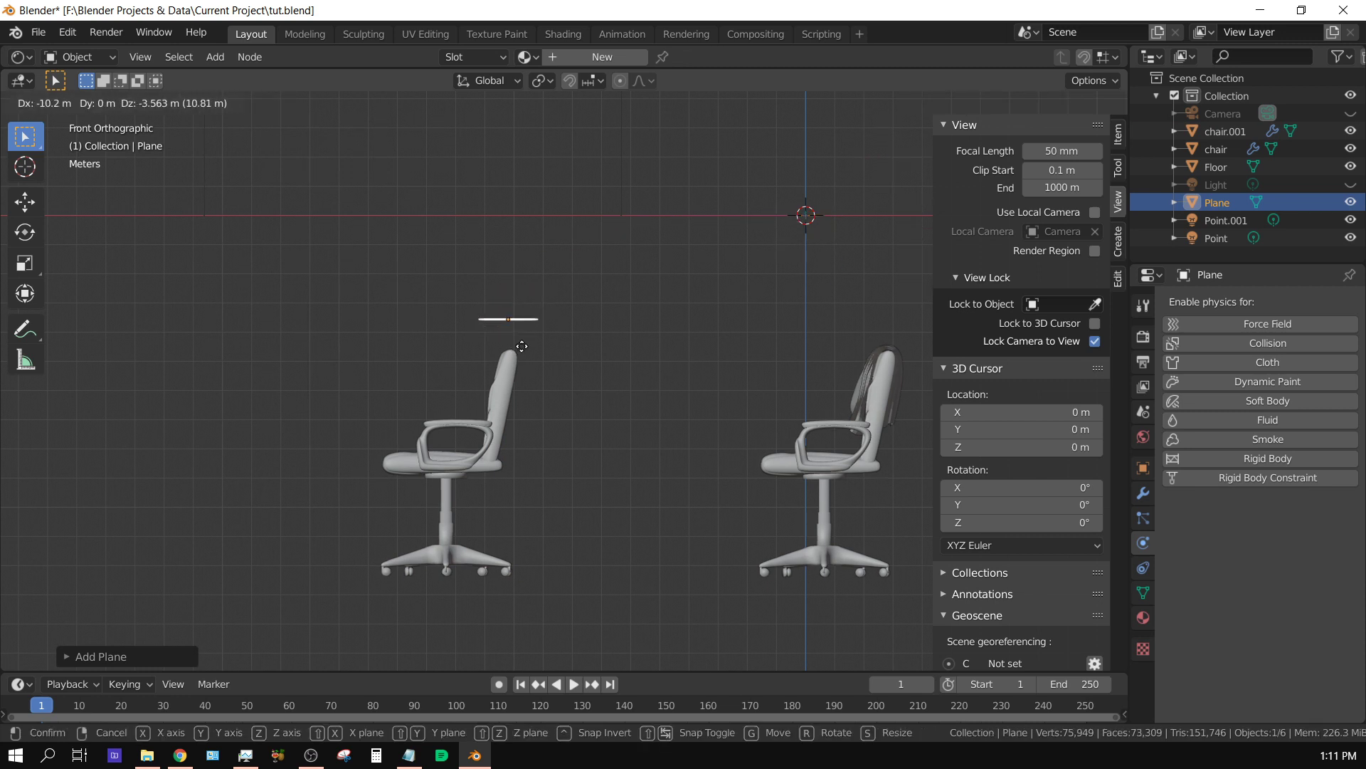
left_click(521, 346)
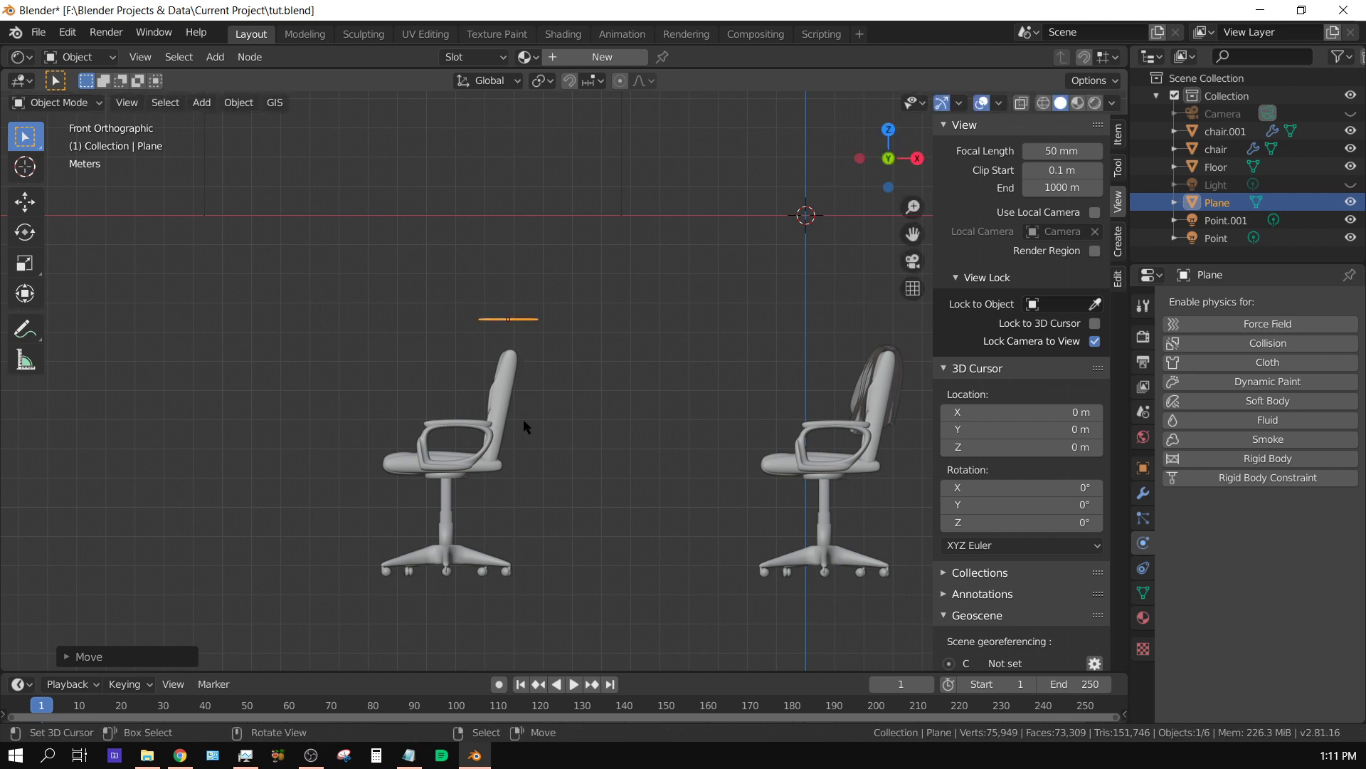
From top view, move the plane over the left chair's back
middle_click_drag(523, 418, 580, 440)
key("KP_7")
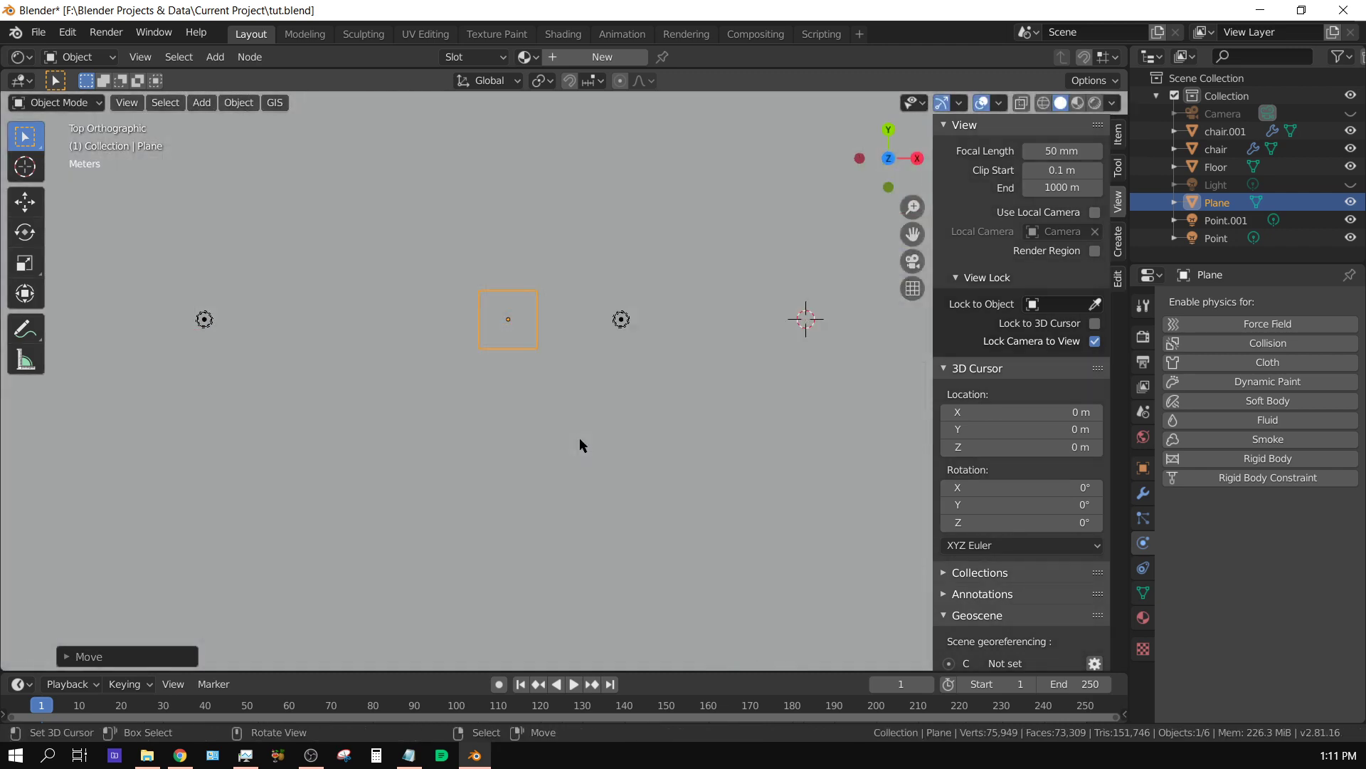
middle_click_drag(511, 178, 534, 452, "shift")
key("g")
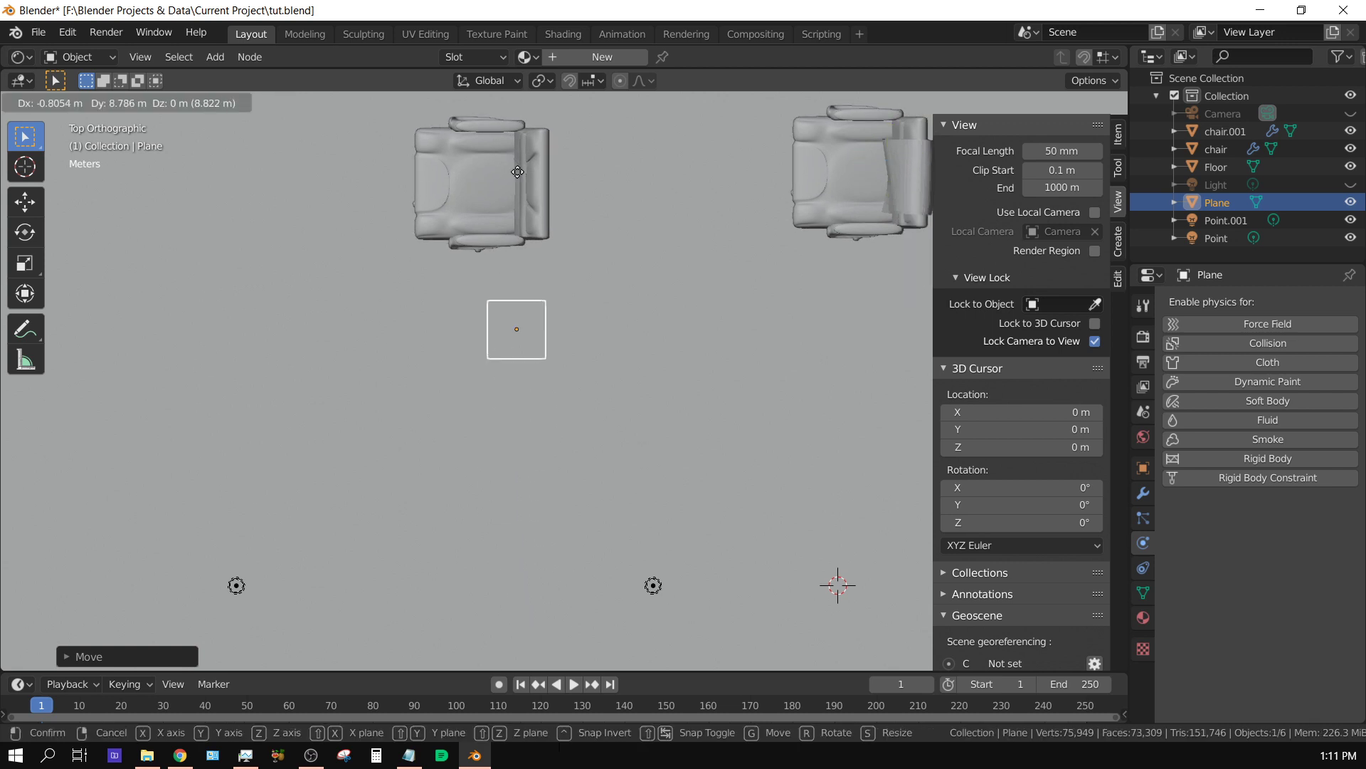
left_click(533, 623)
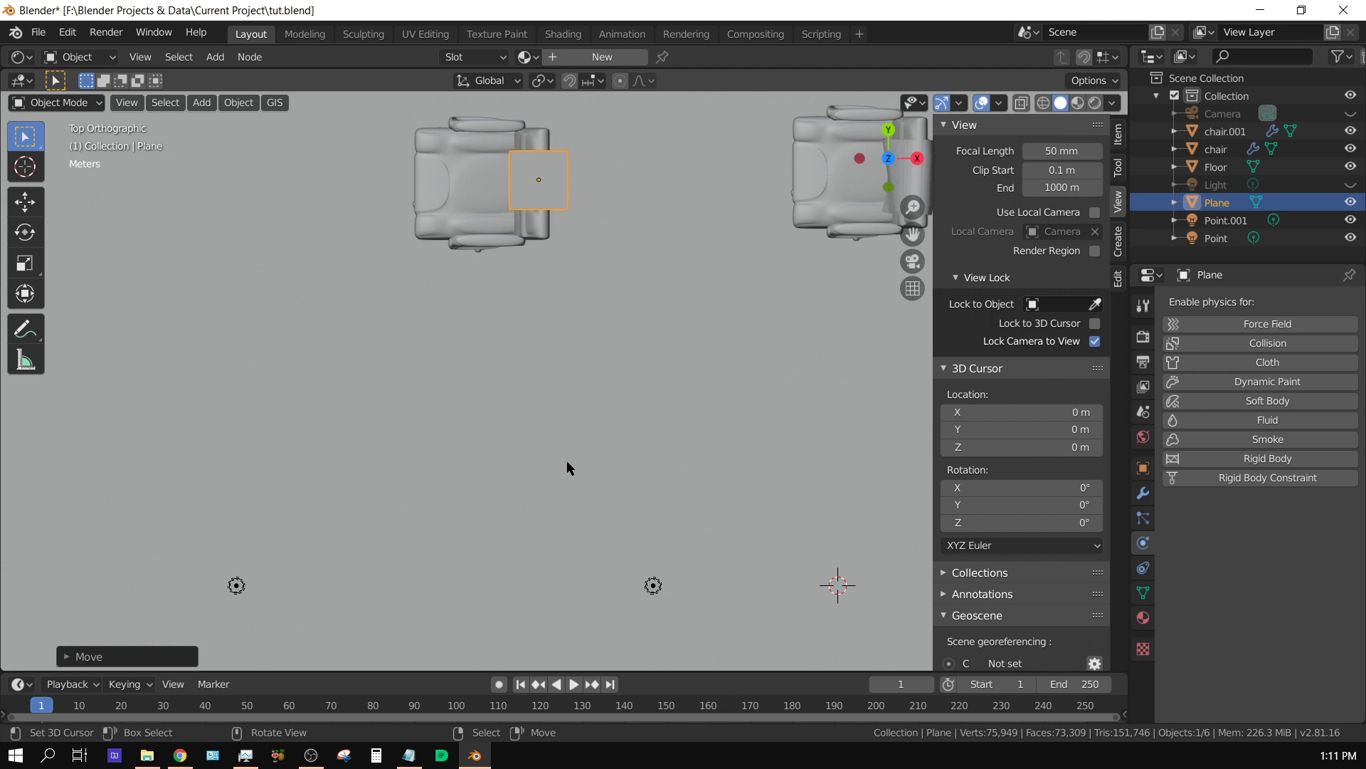
key("s")
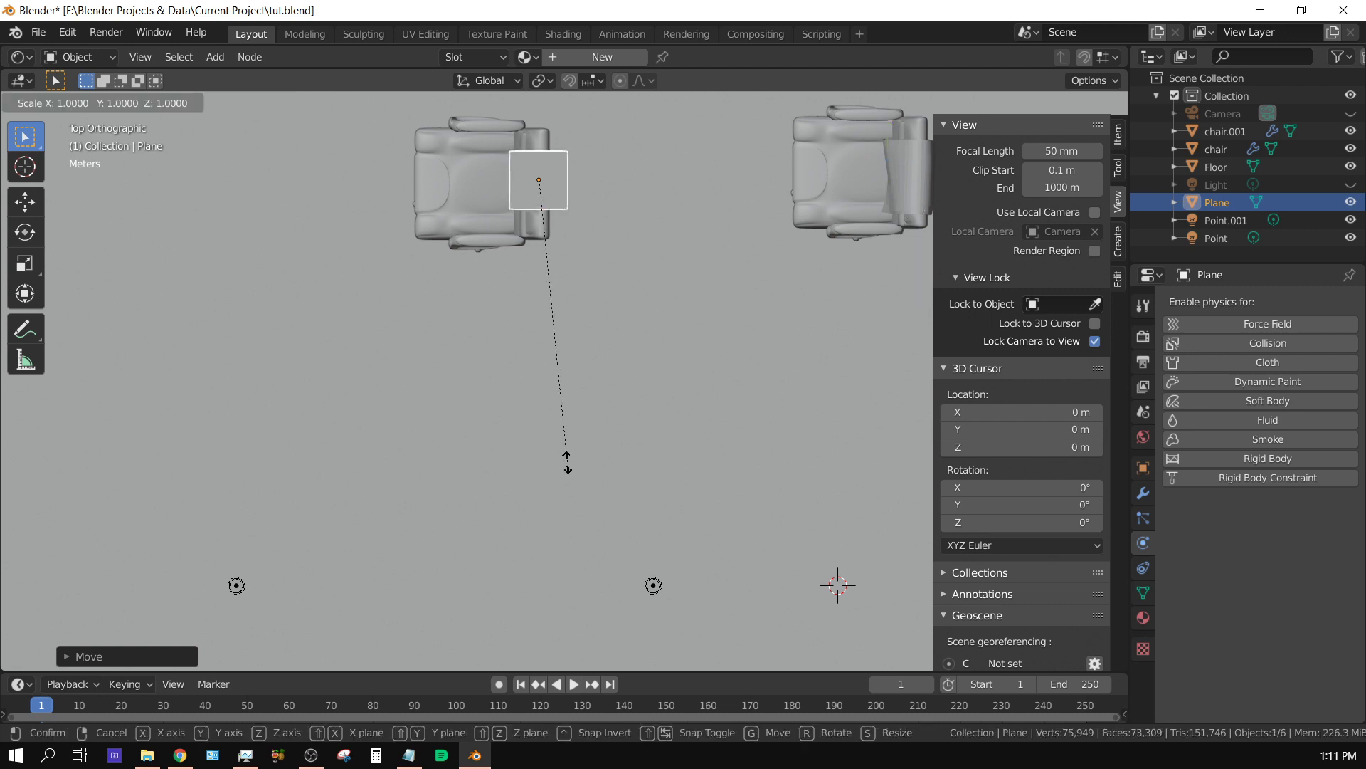
key("x")
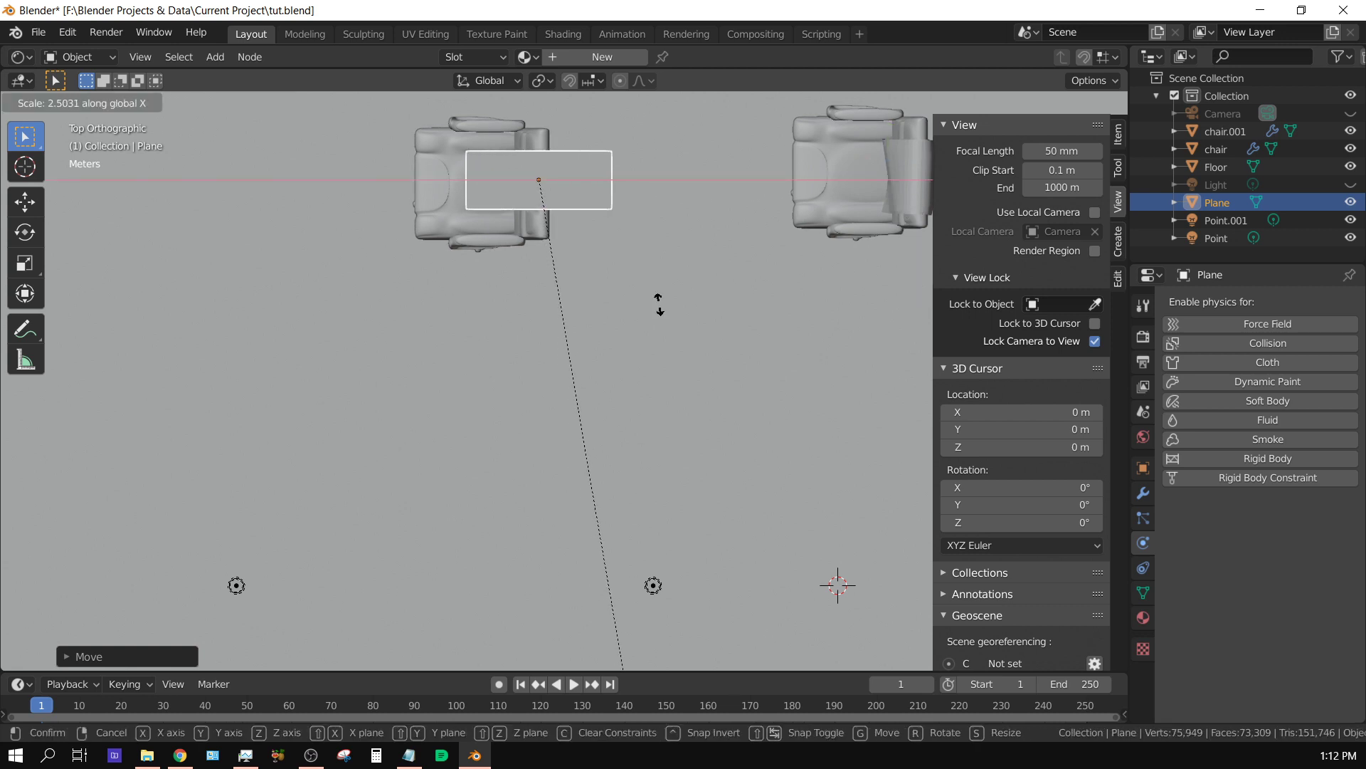
left_click(675, 386)
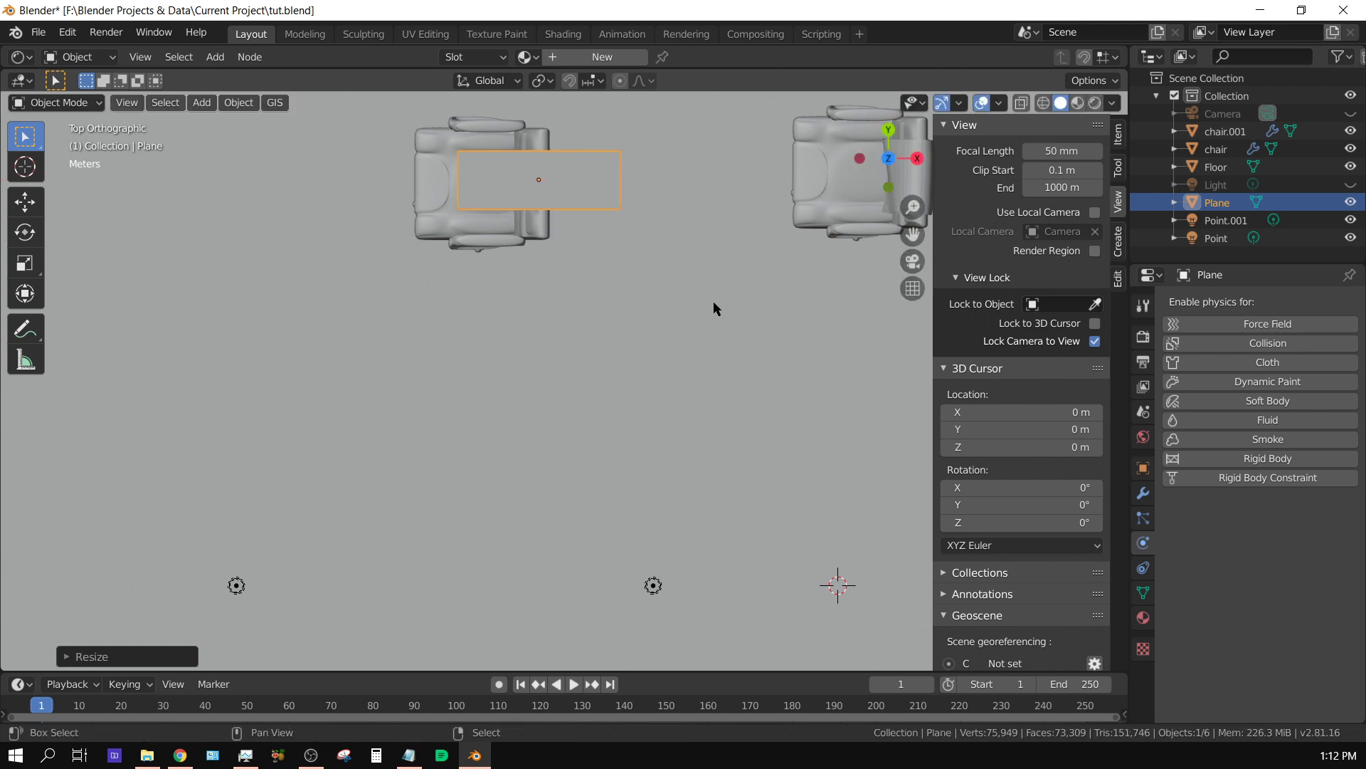
middle_click_drag(713, 301, 695, 472, "shift")
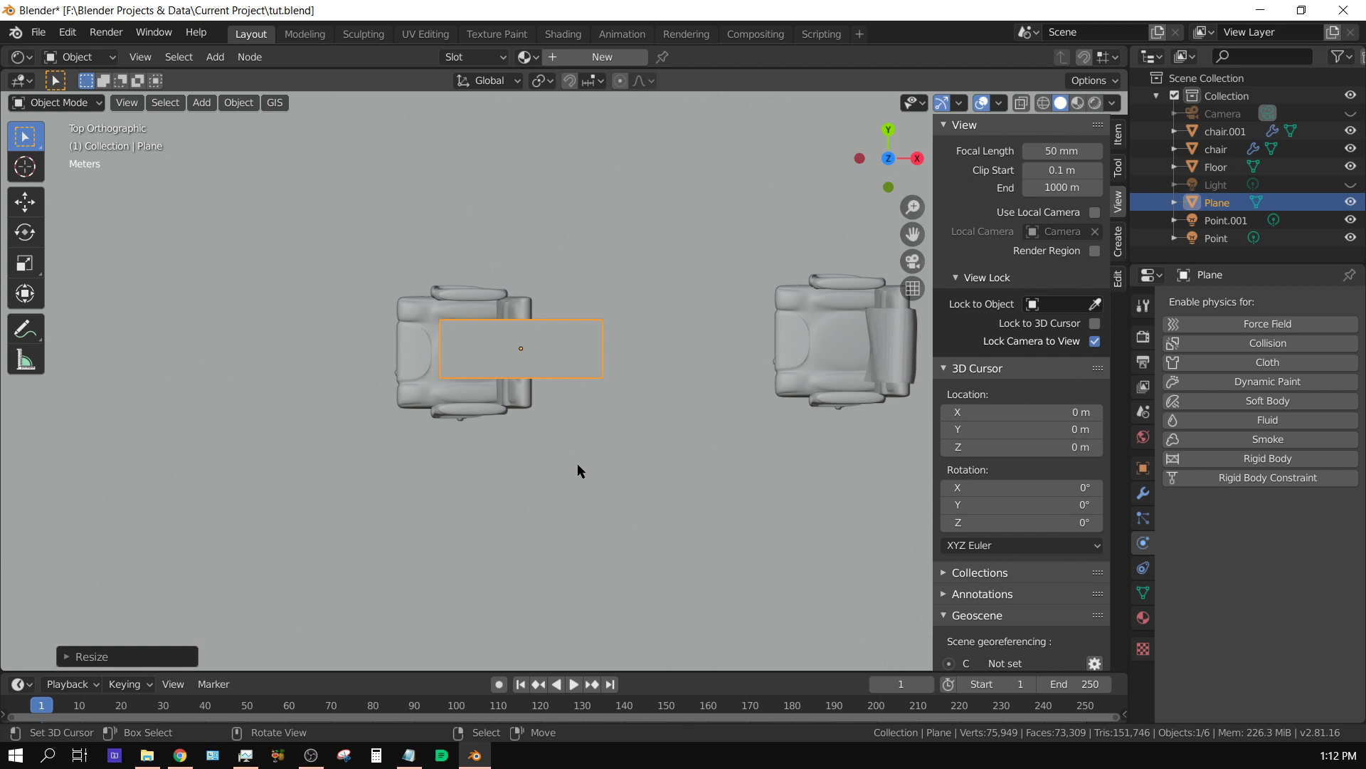
key("s")
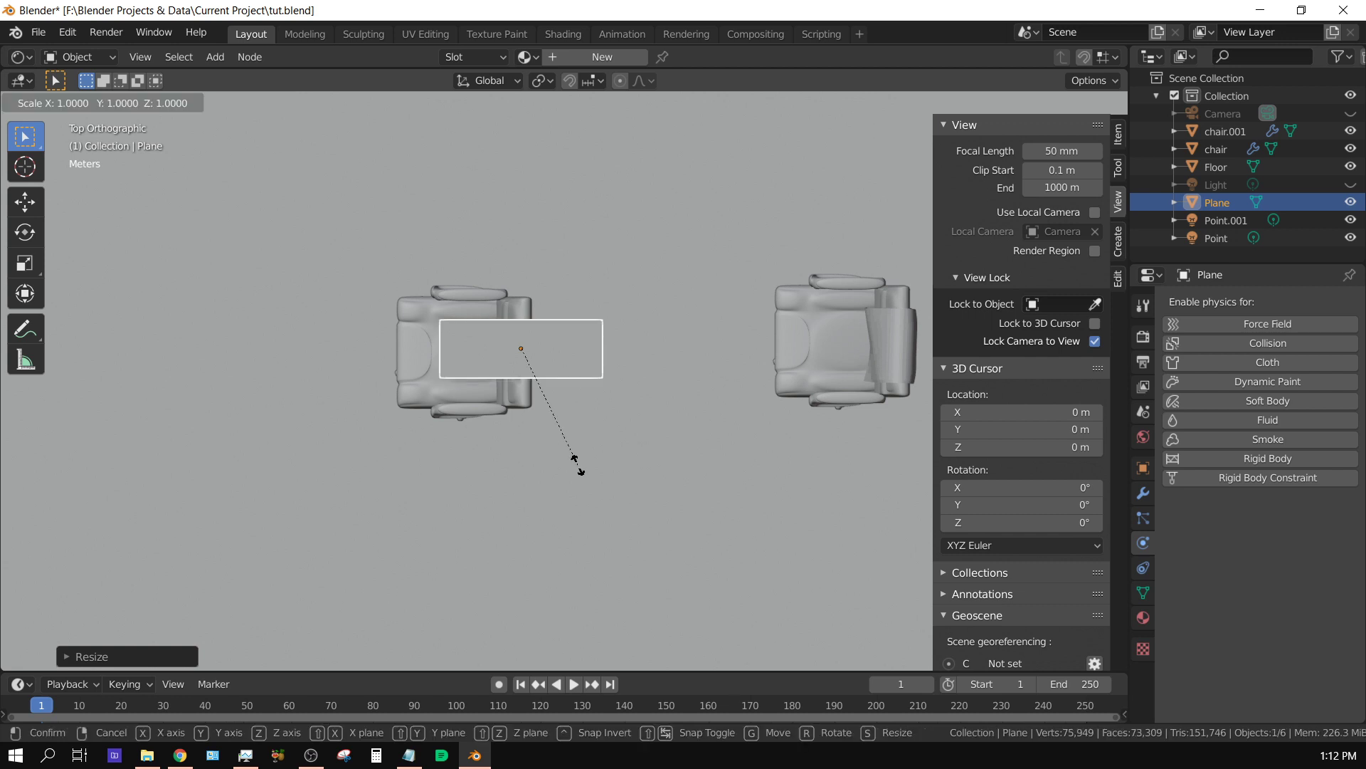
key("y")
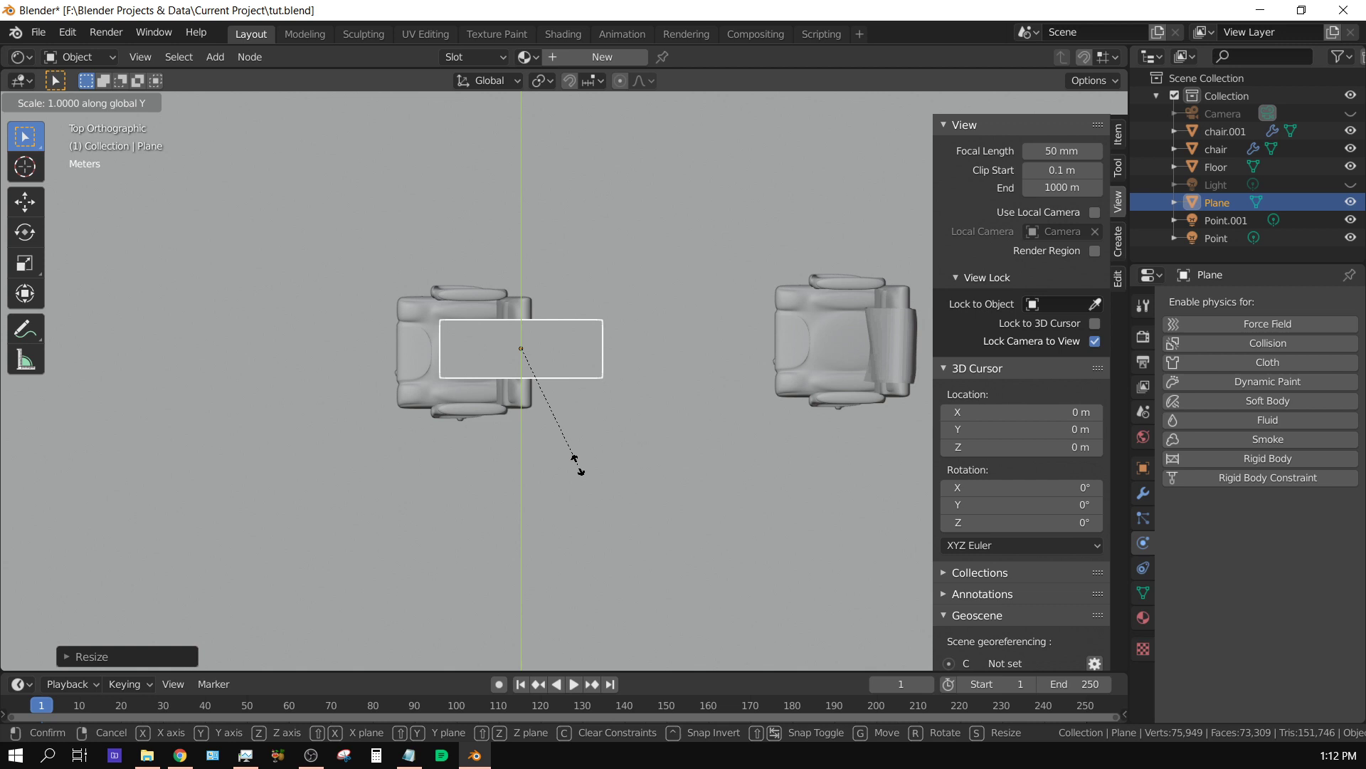
right_click(578, 463)
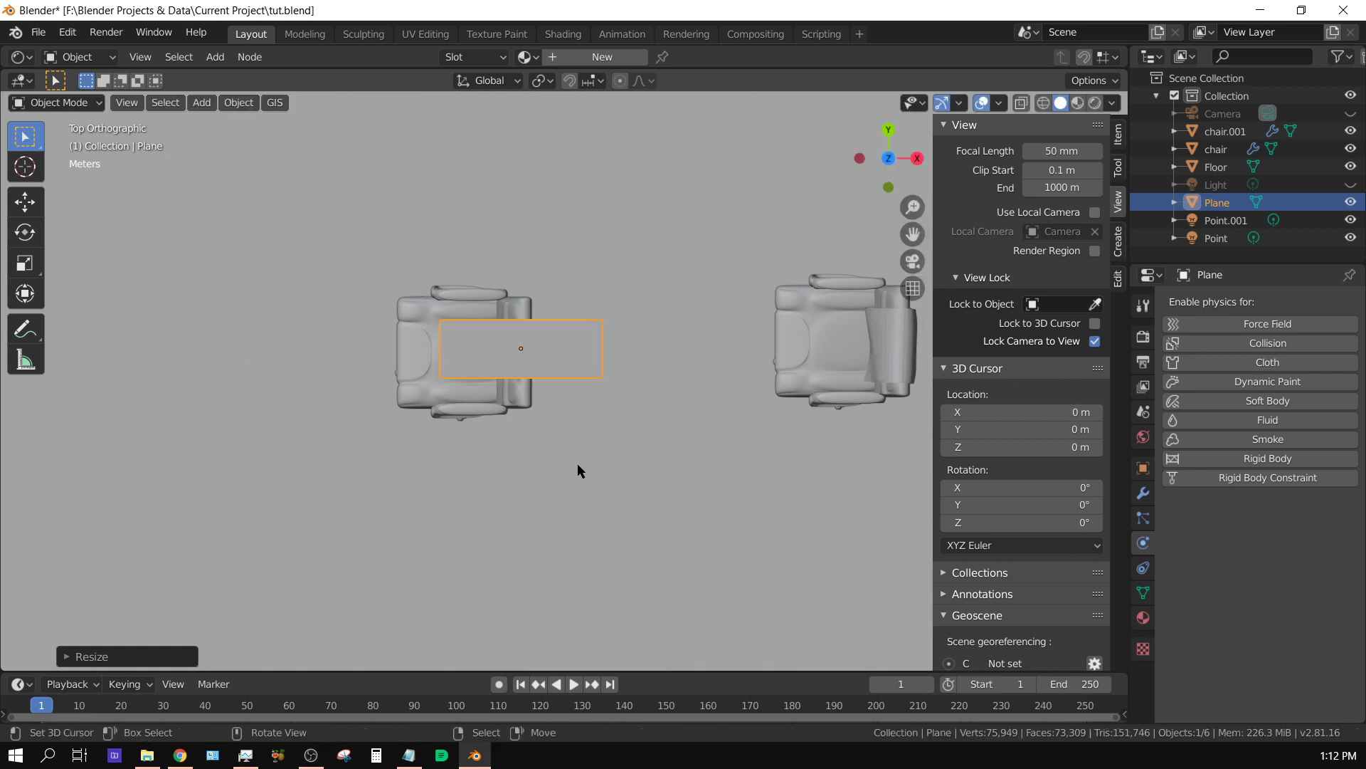
middle_click_drag(676, 558, 750, 490)
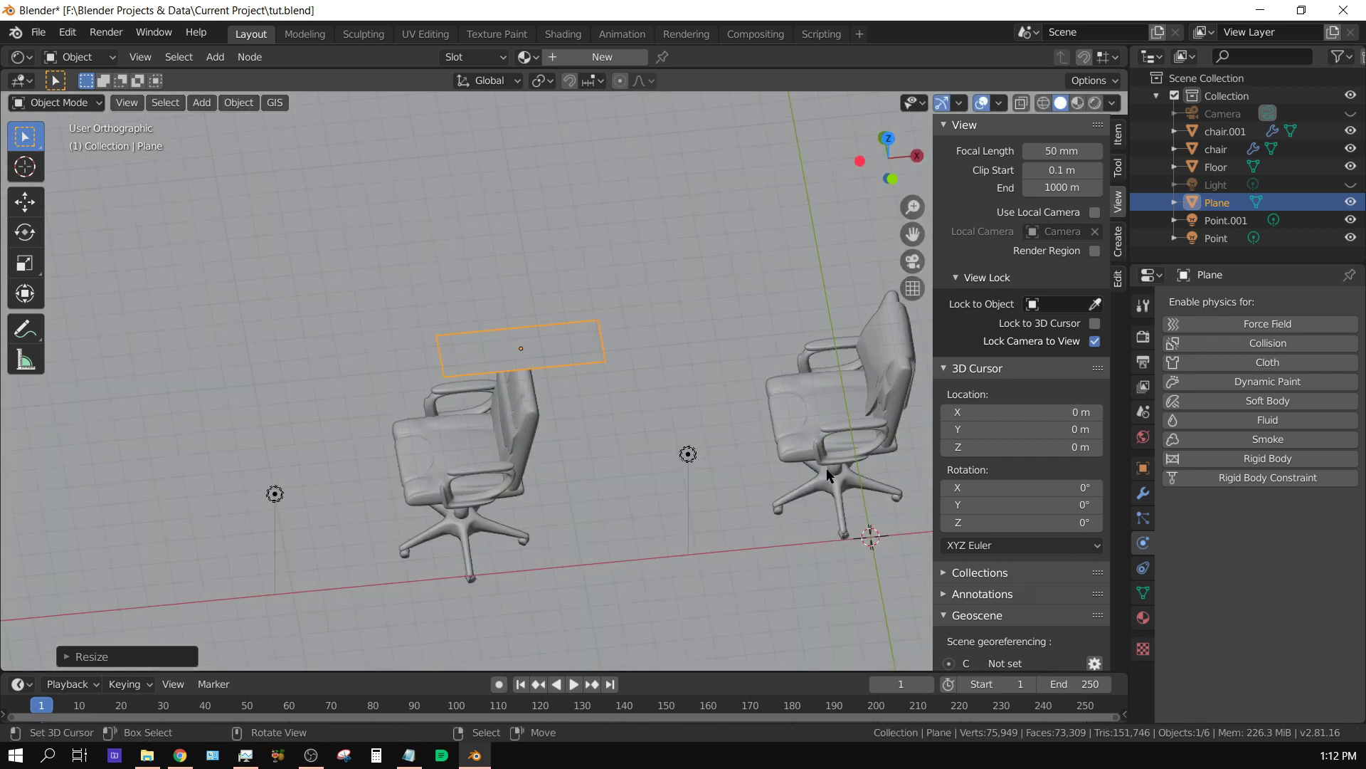
middle_click_drag(826, 470, 633, 390)
scroll(572, 379, "up", 8)
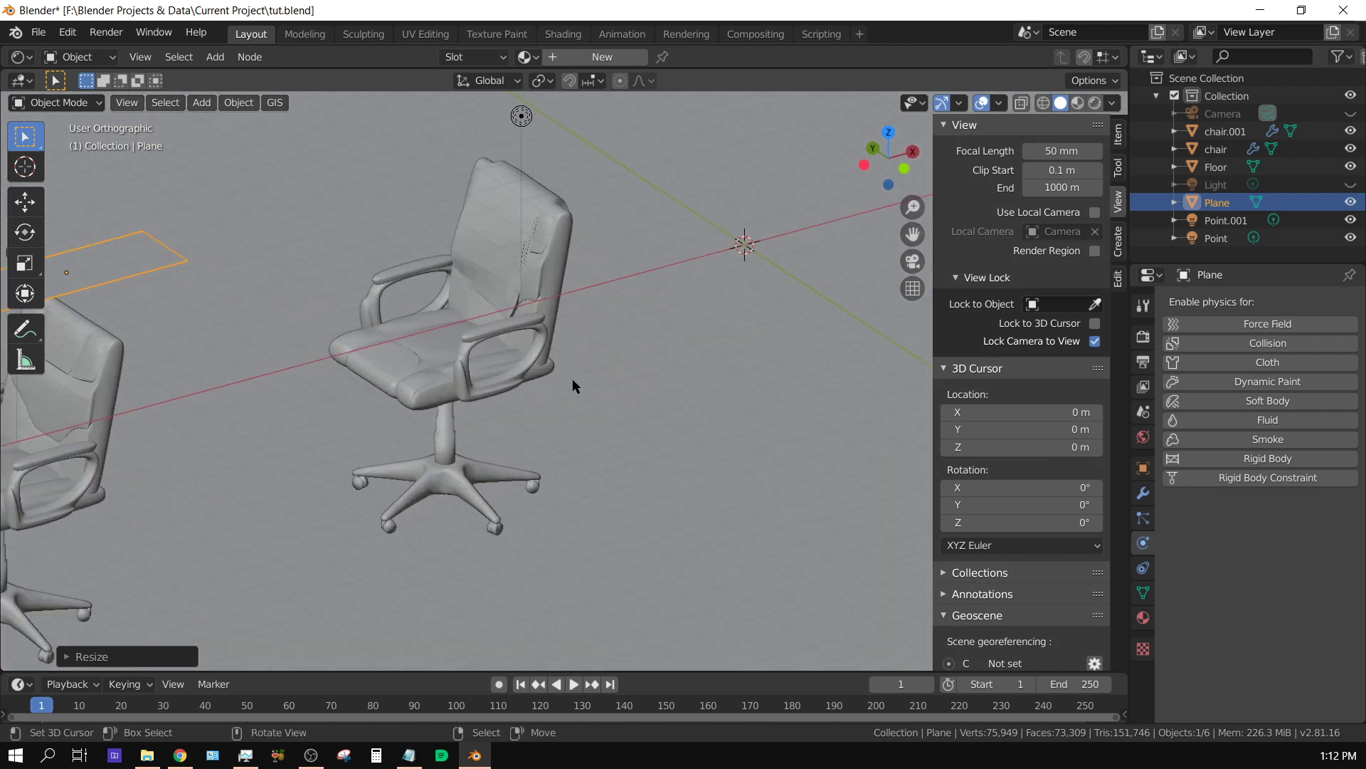
scroll(662, 441, "up", 3)
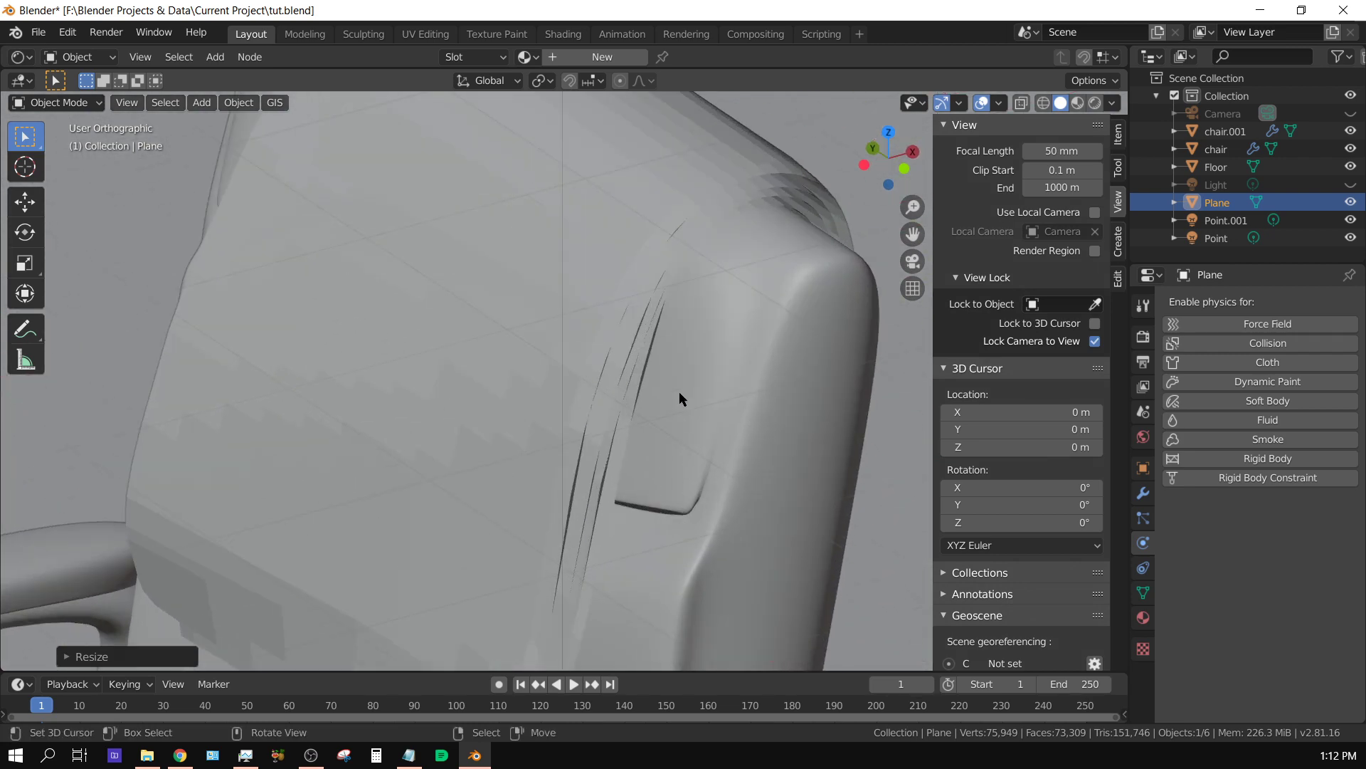
scroll(646, 363, "down", 10)
scroll(655, 458, "down", 3)
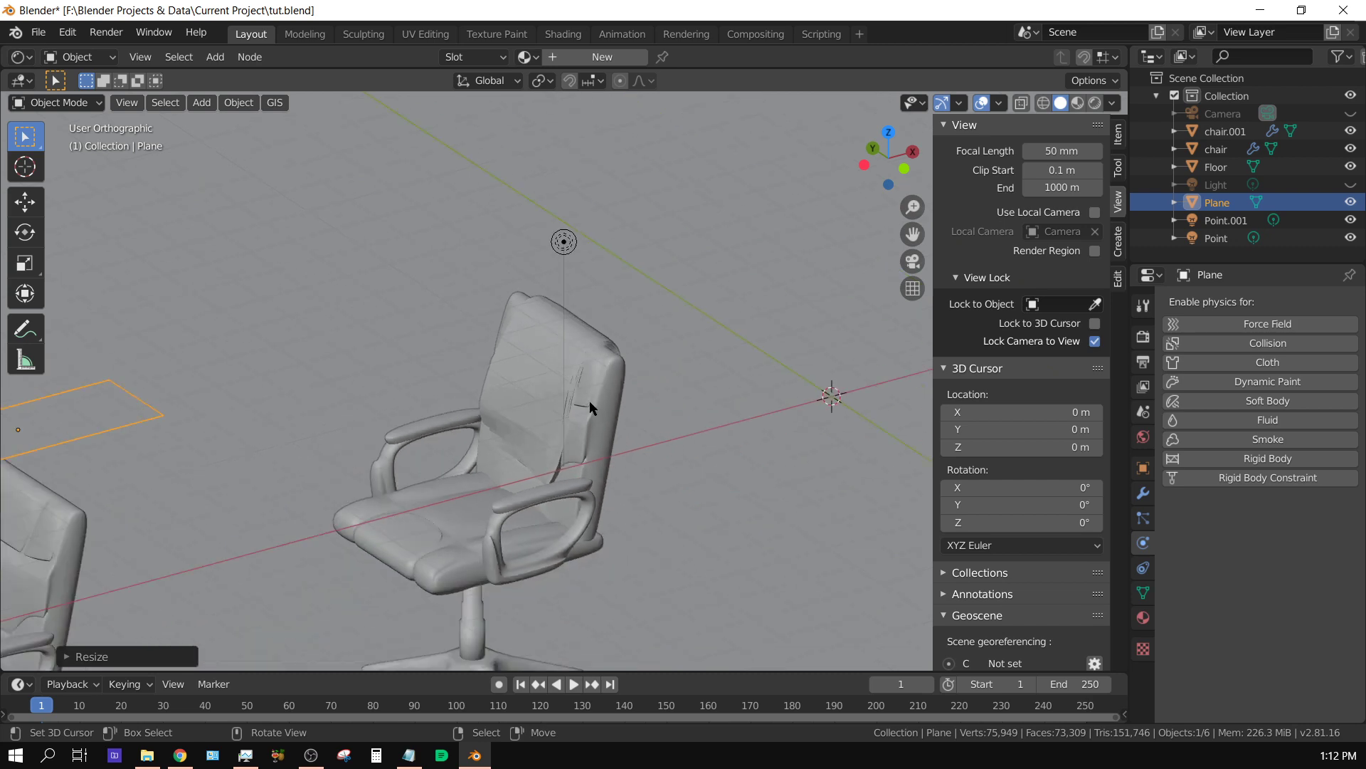
middle_click_drag(590, 408, 907, 572)
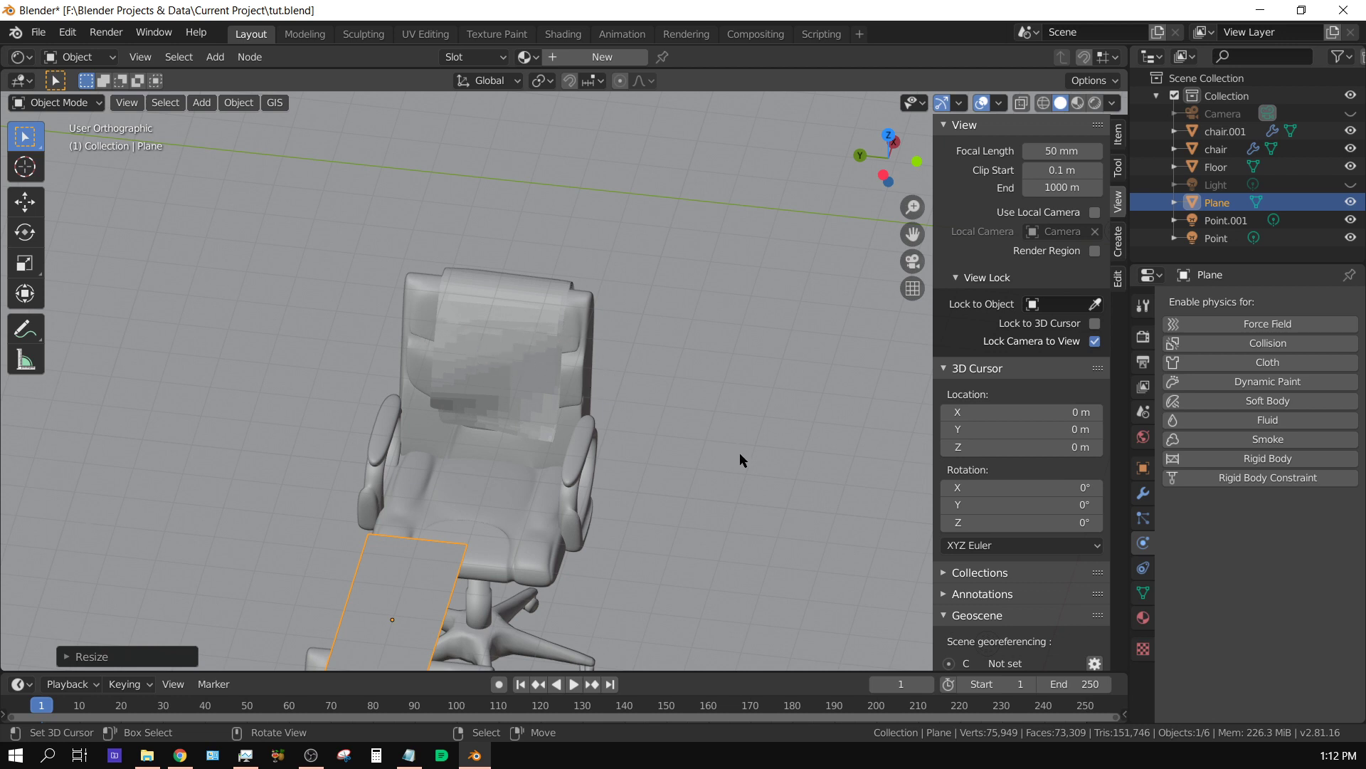
middle_click_drag(740, 453, 642, 498)
middle_click_drag(578, 618, 601, 269)
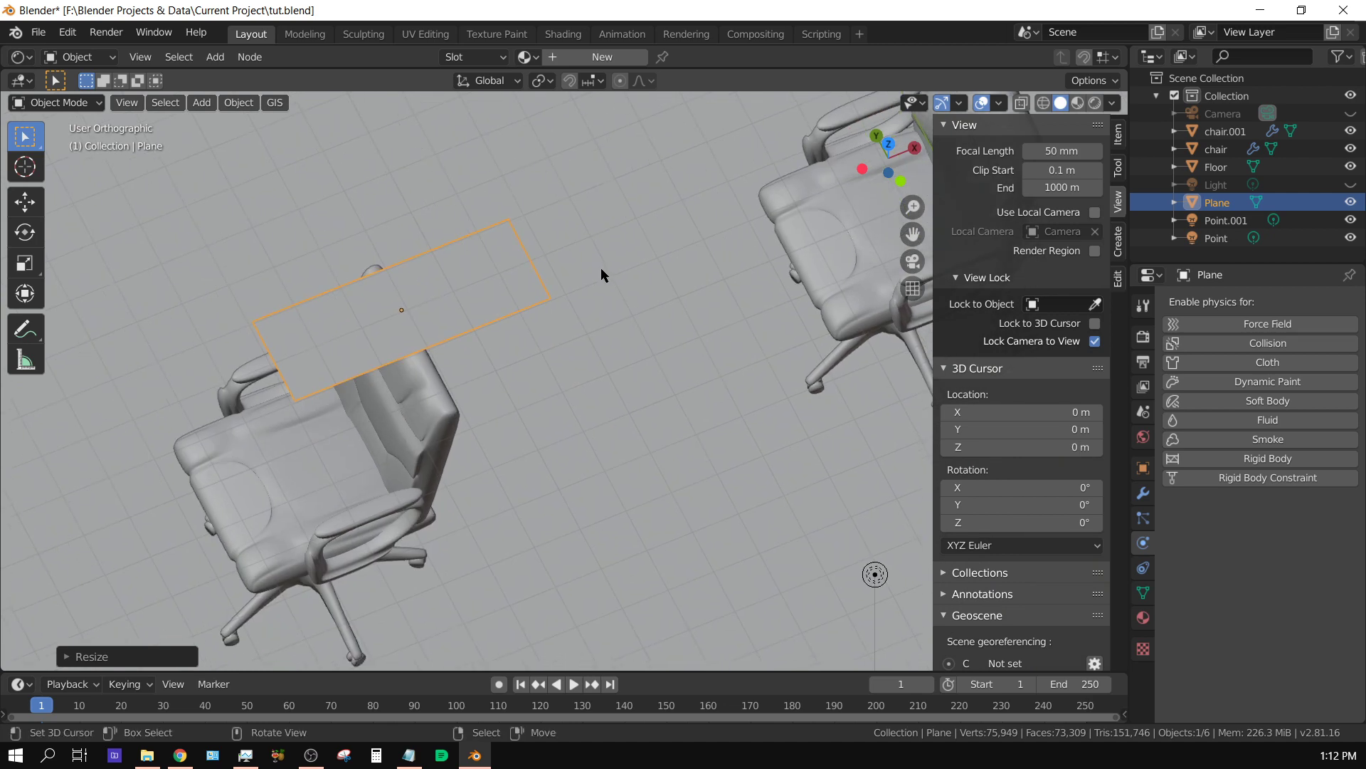
key("KP_7")
middle_click_drag(546, 403, 677, 505, "shift")
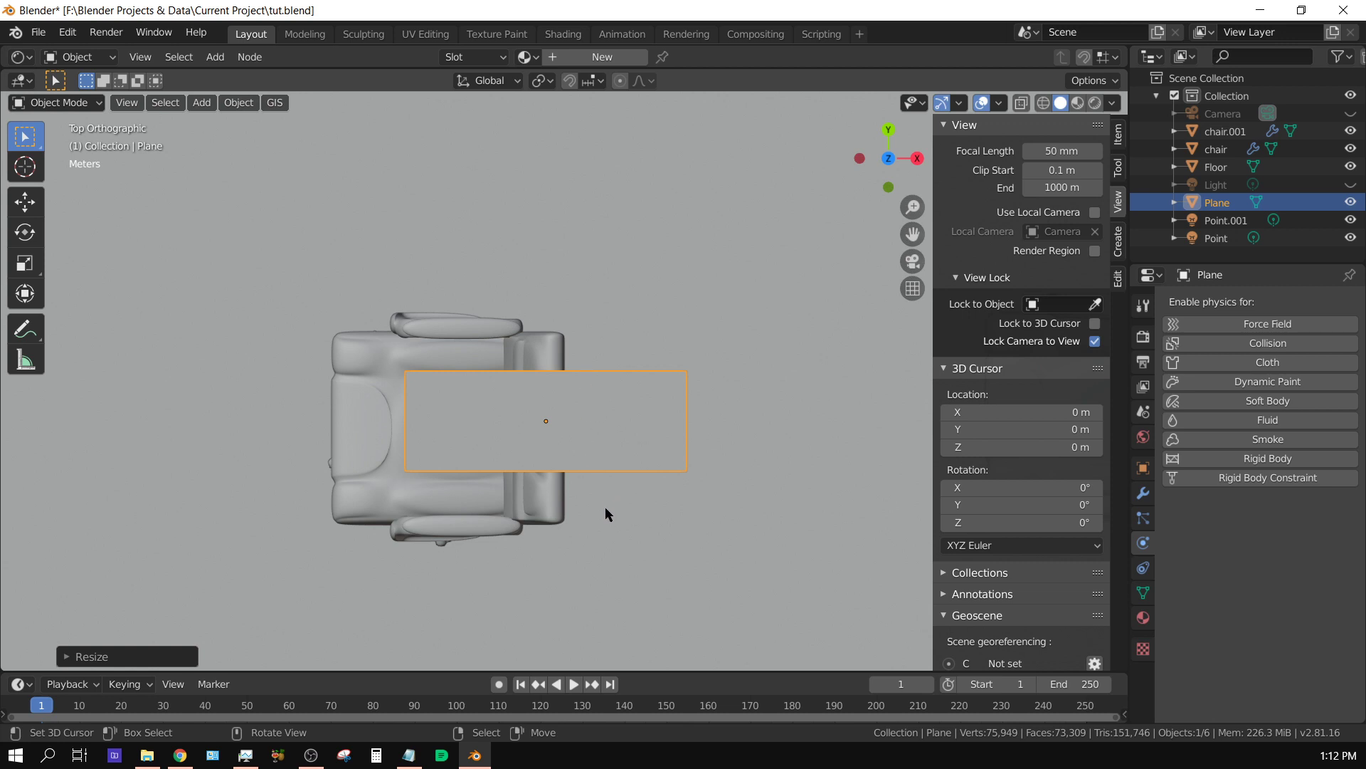
Scale the plane by 5 along Y so it extends past the left chair
key("s")
key("y")
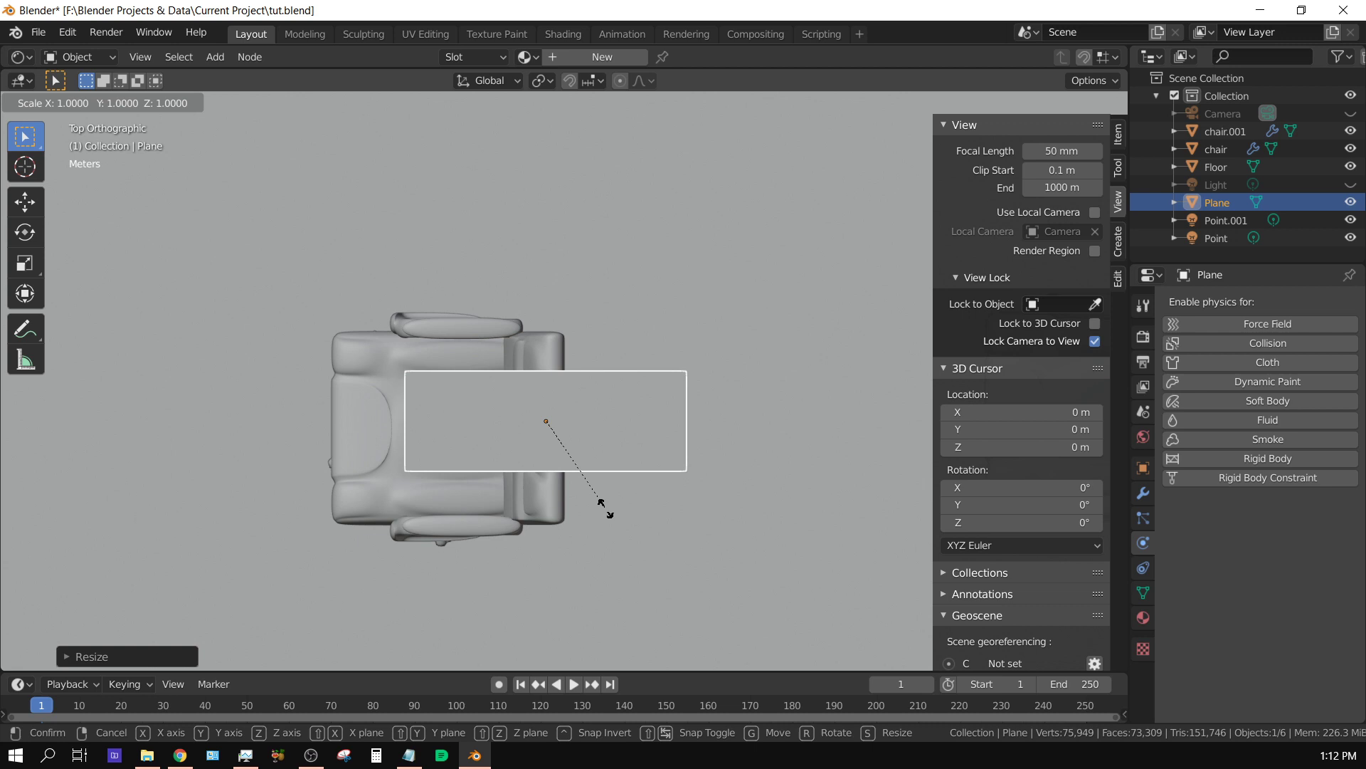
key("5")
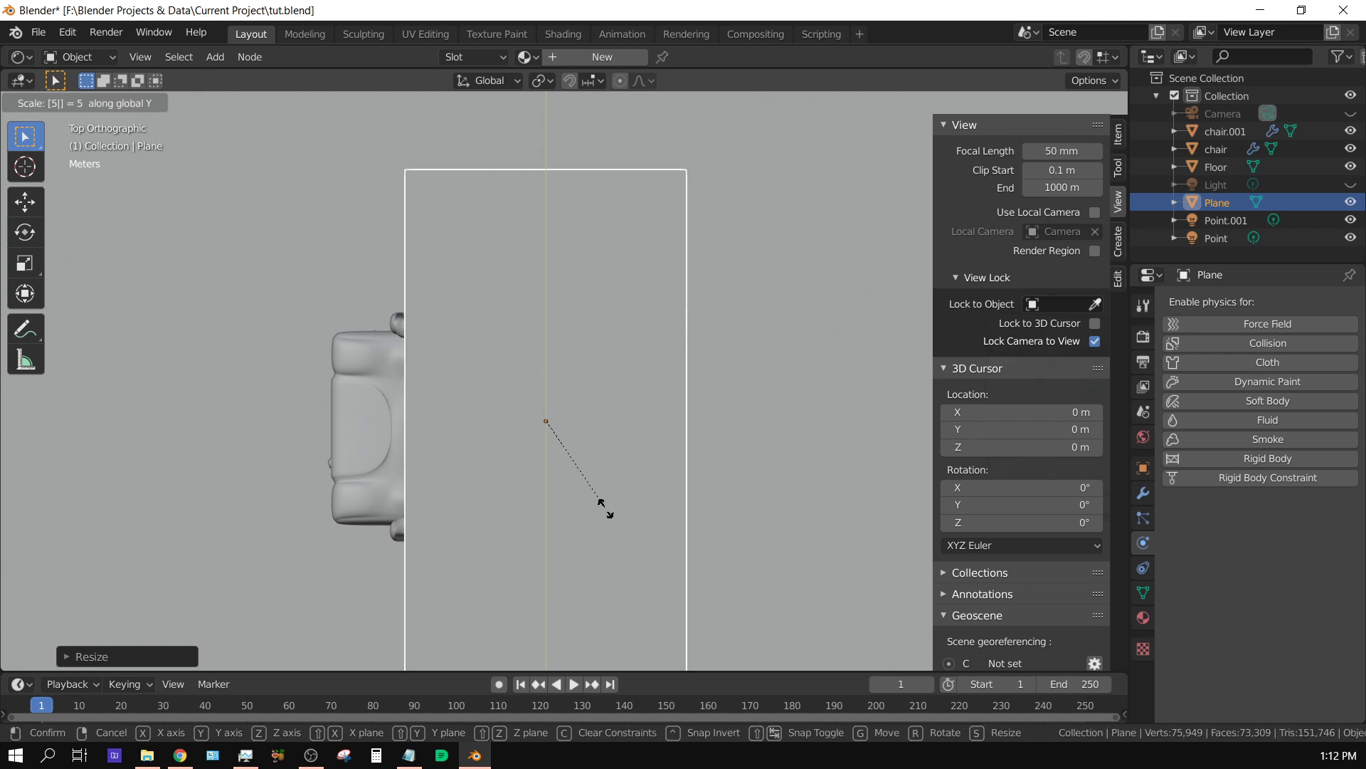
key("Return")
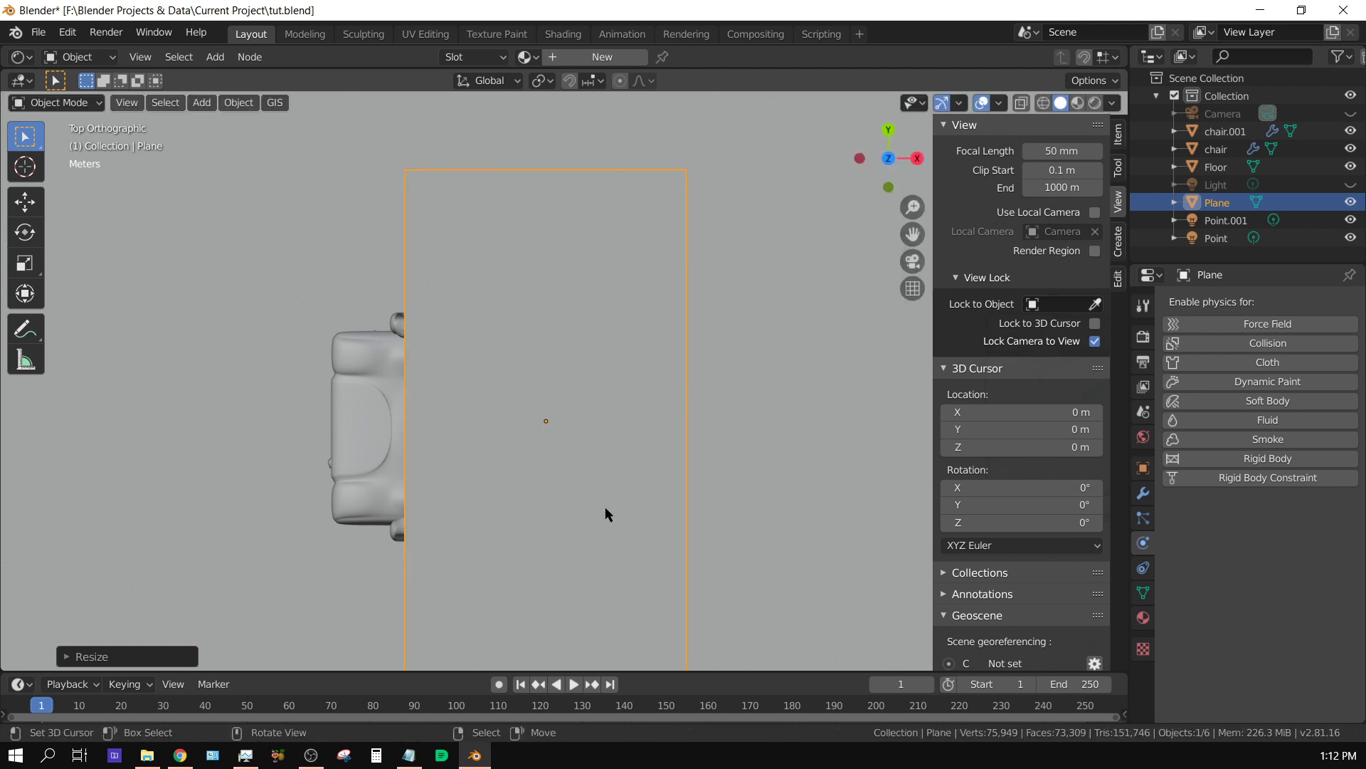
scroll(621, 495, "down", 5)
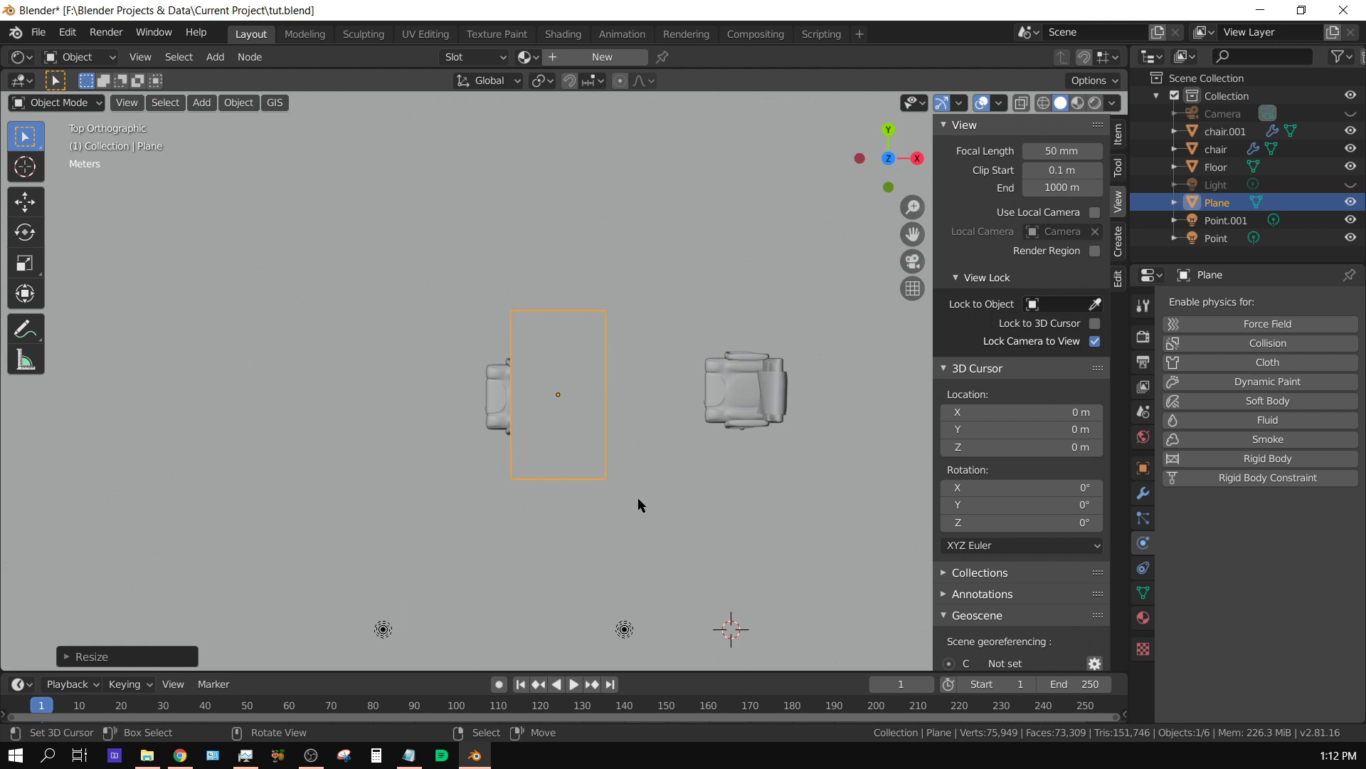
In front view, rotate the plane 90° about the X axis using R X 90
key("KP_1")
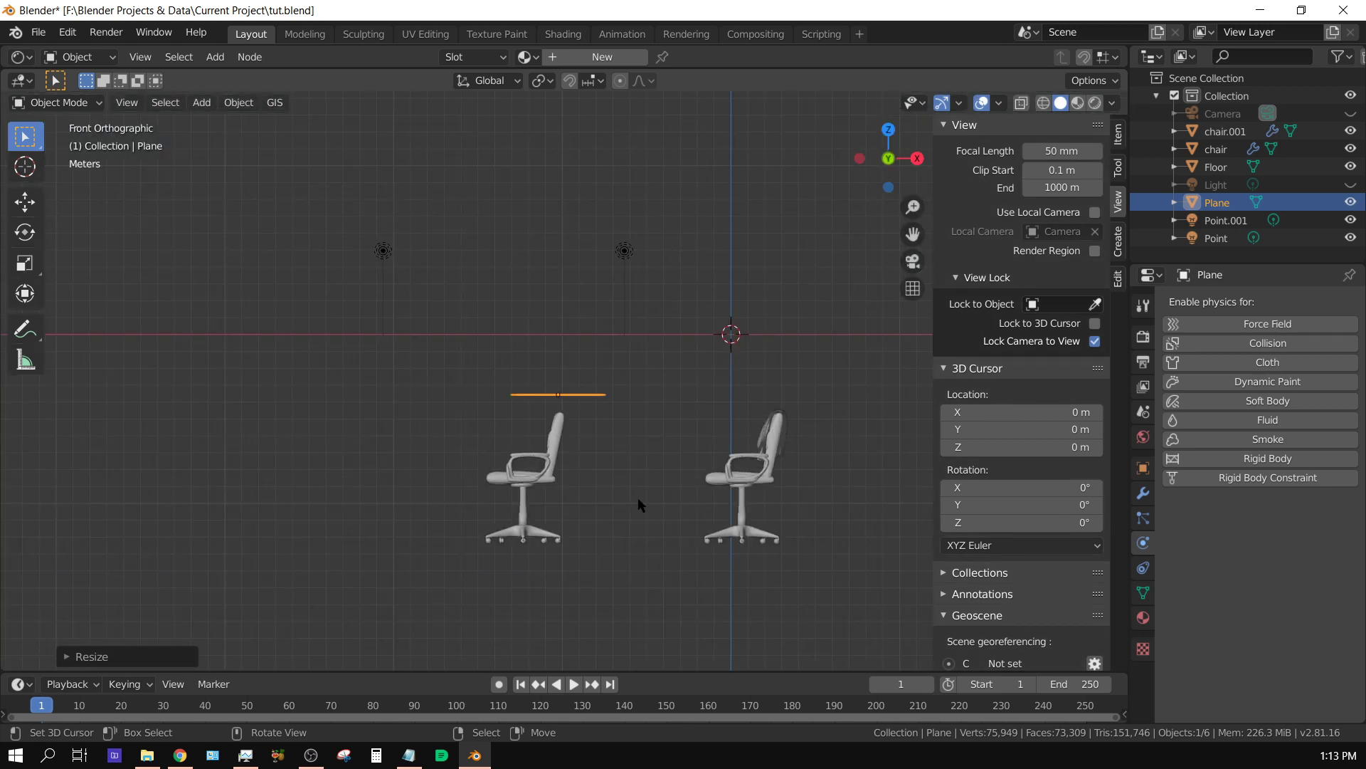
middle_click_drag(642, 467, 616, 509, "shift")
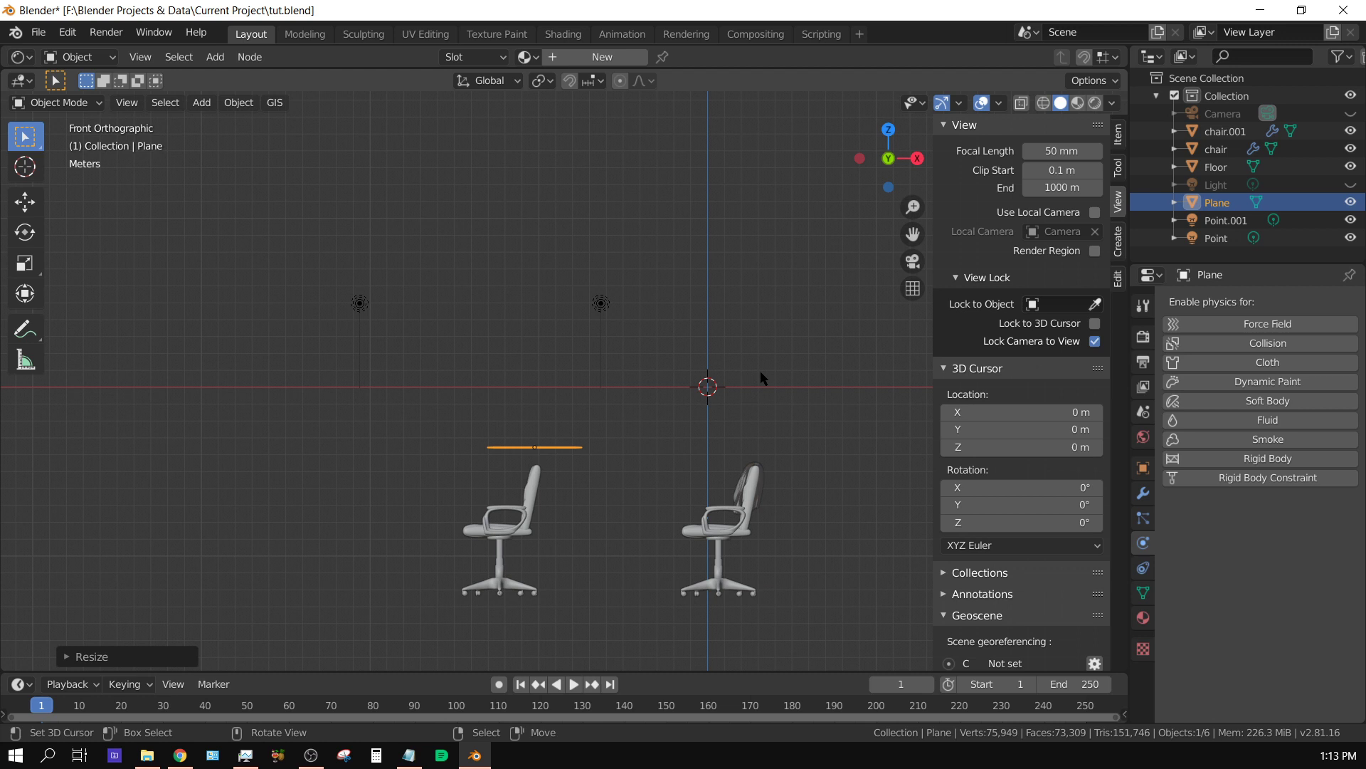
type("rx")
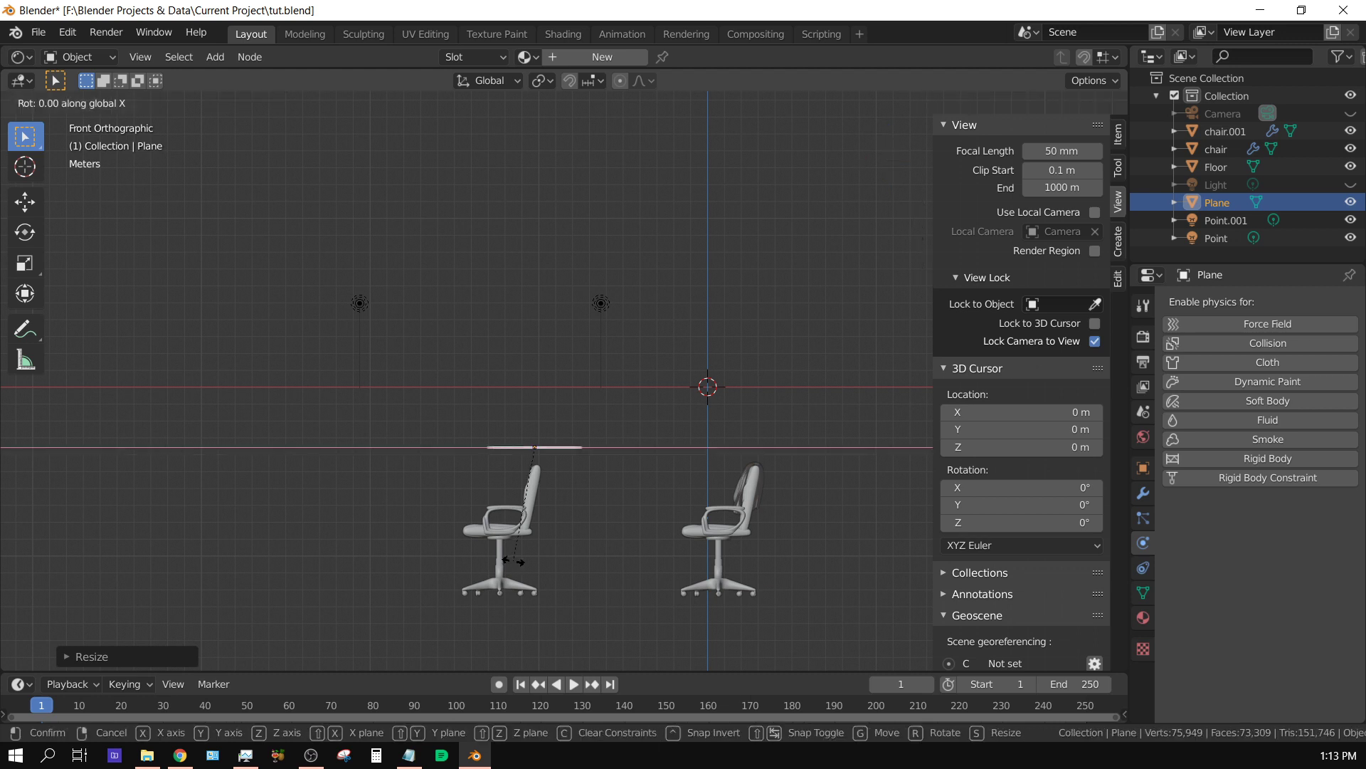
type("90")
key("Return")
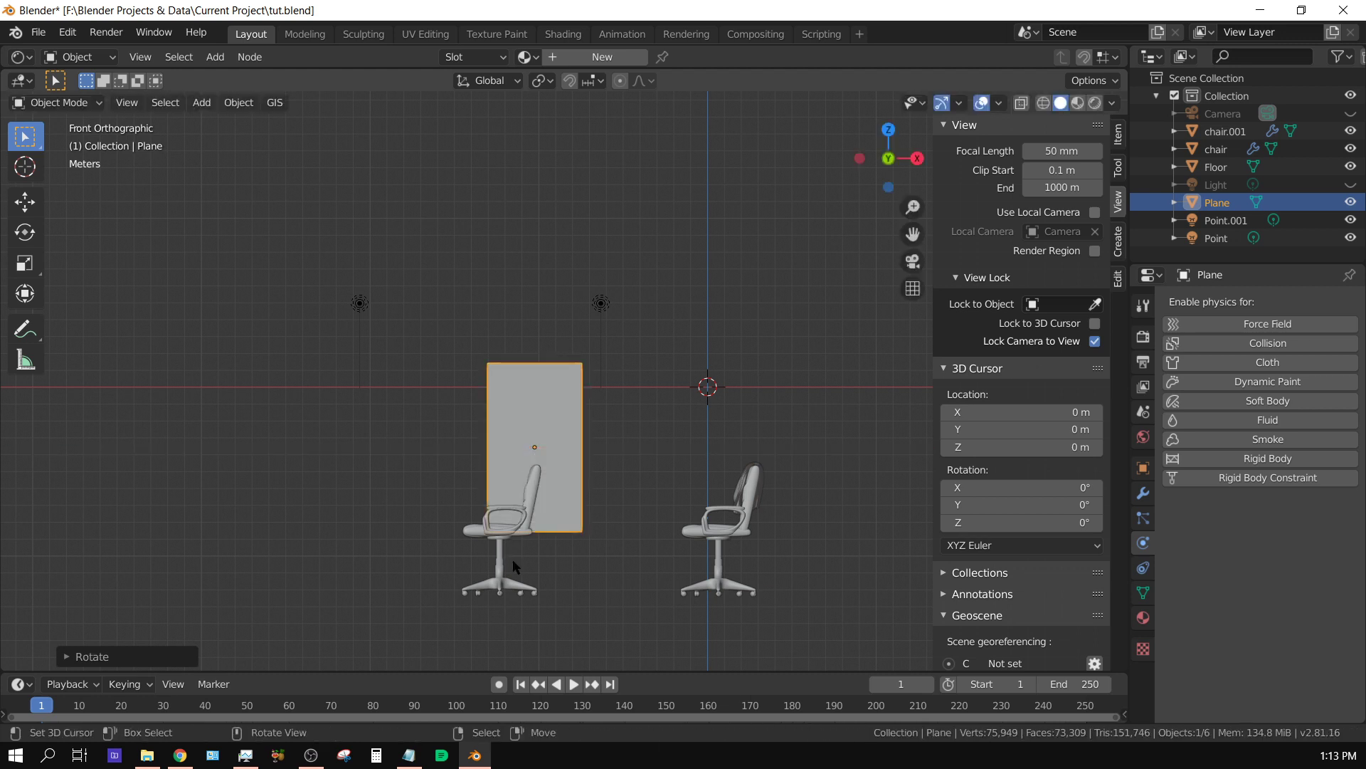
Move the plane up along Z above the left chair, checking from top and front views
key("g")
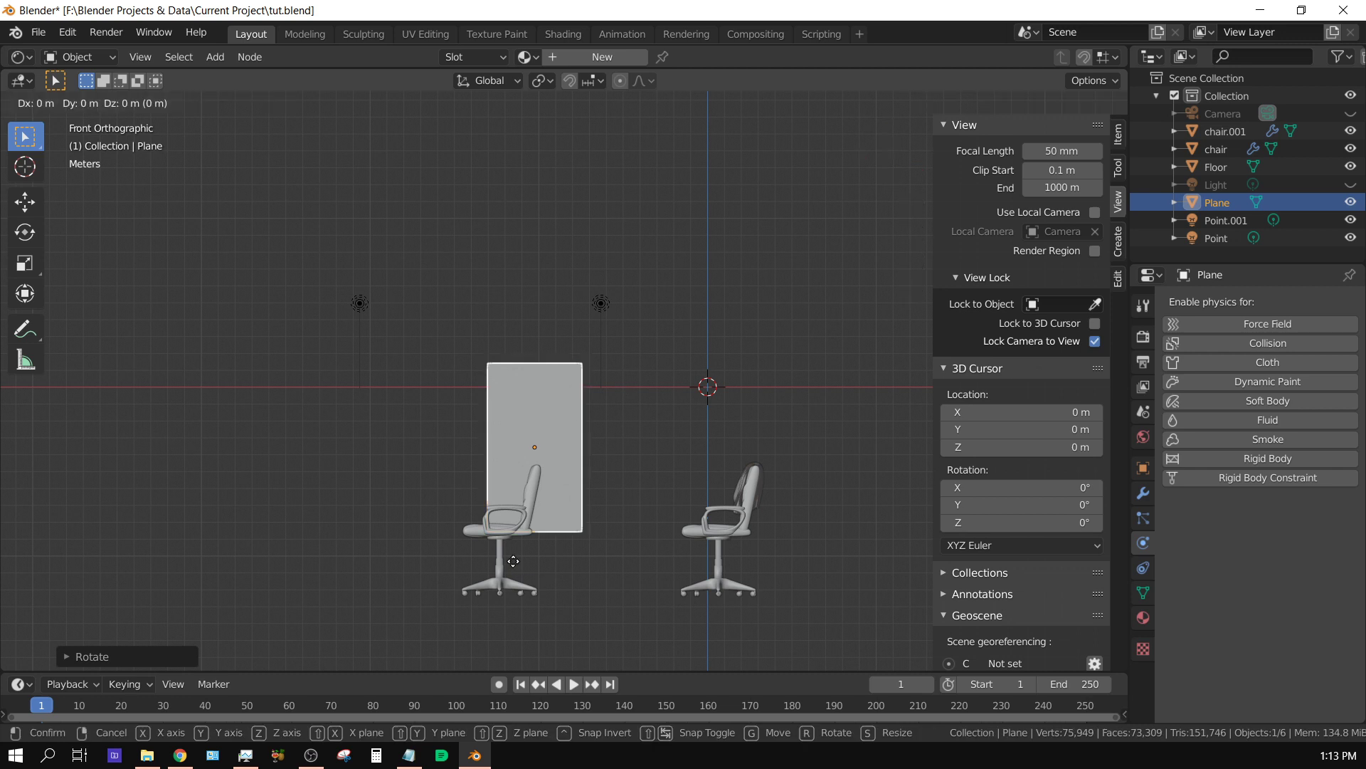
key("z")
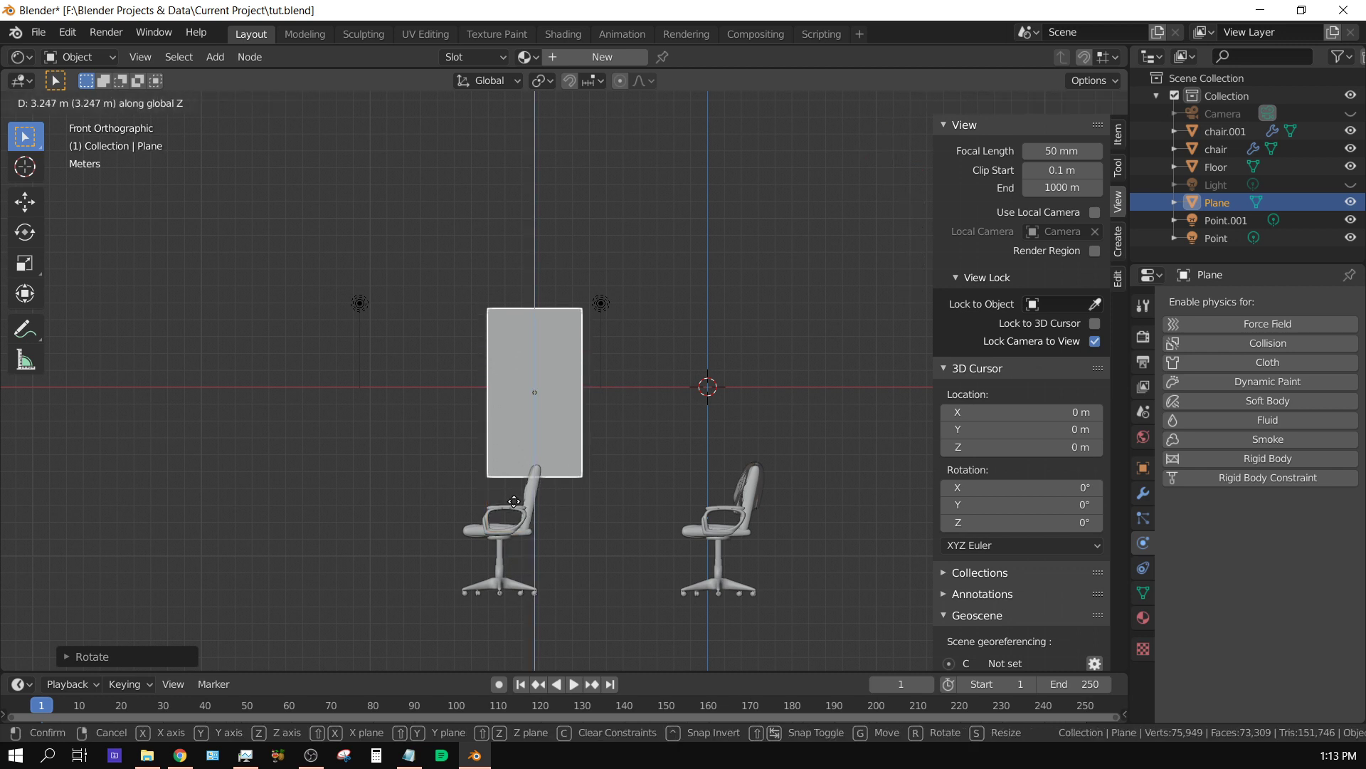
left_click(562, 483)
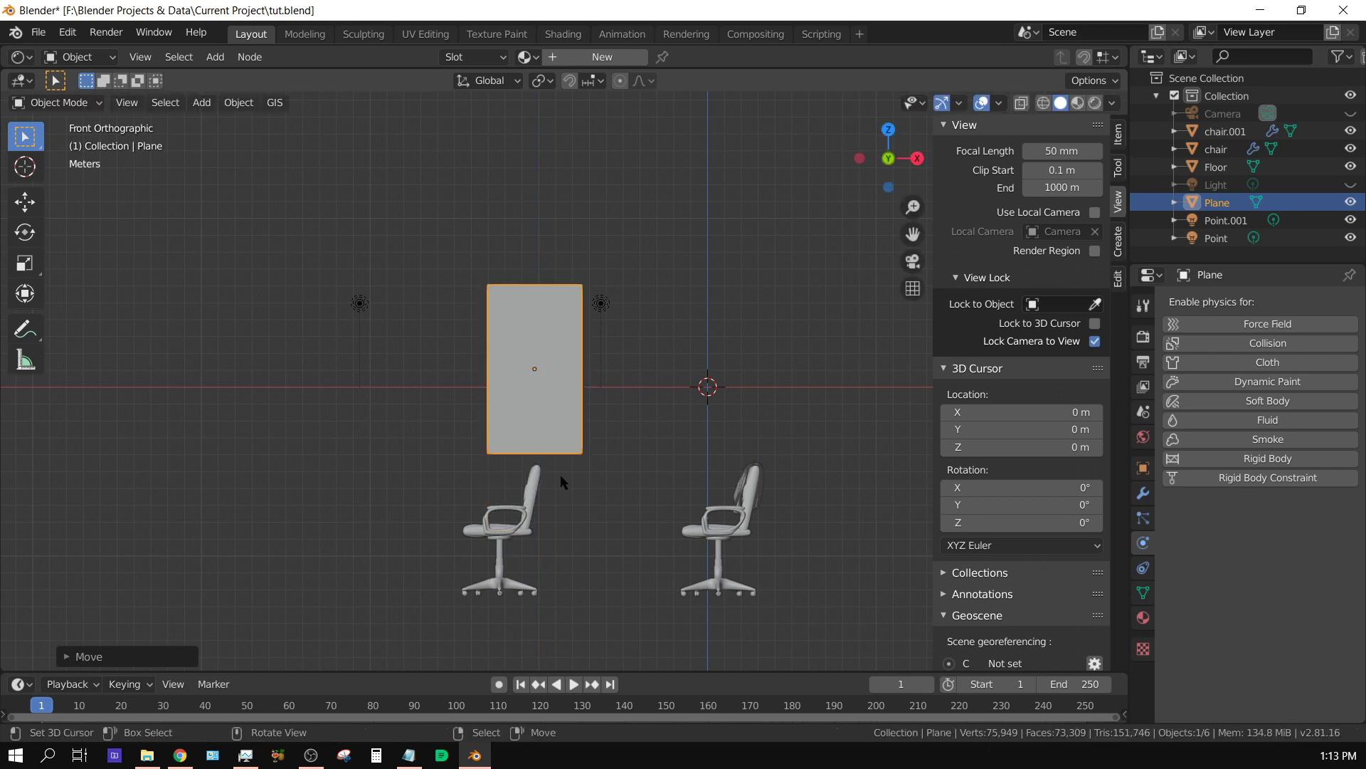
key("KP_7")
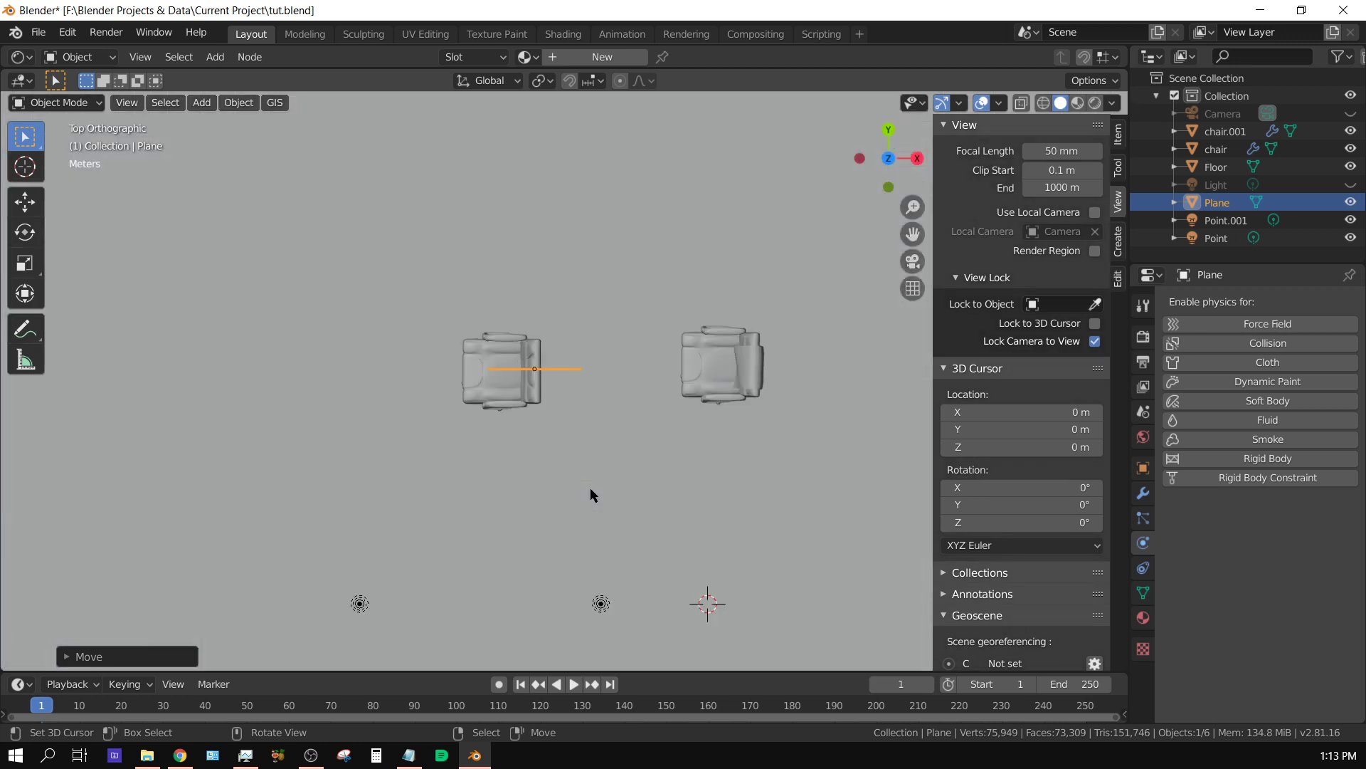
scroll(561, 400, "up", 5)
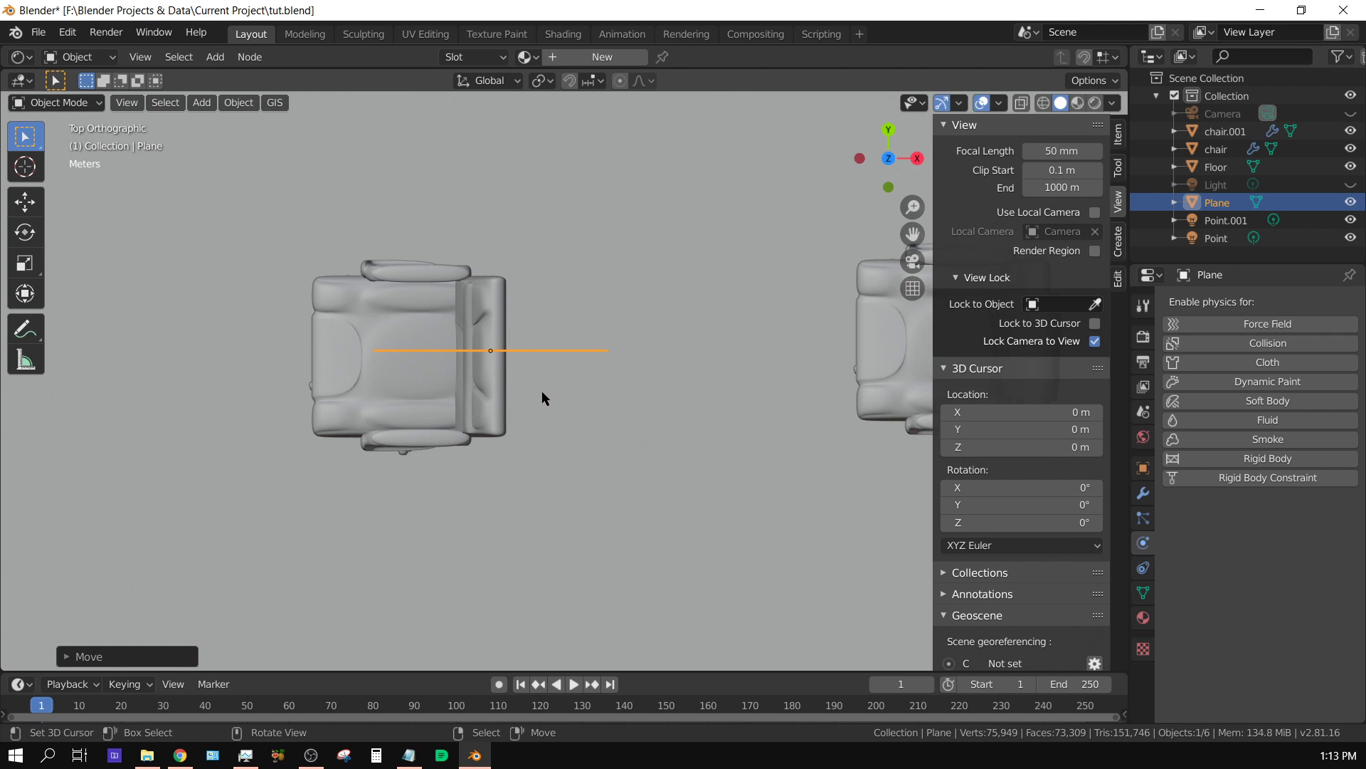
key("KP_1")
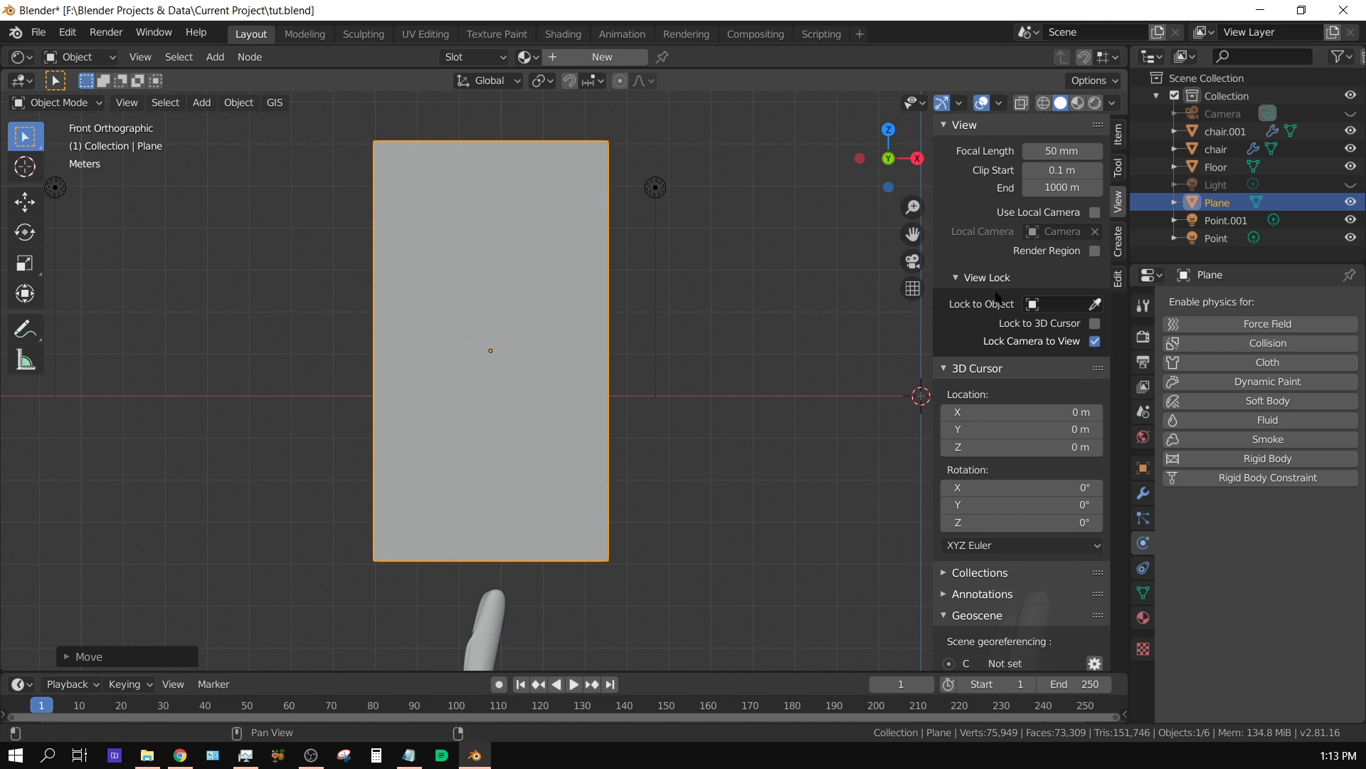
Apply the plane's scale so it reads 1.000 with dimensions 5.59 m by 10 m
key("n")
key("n")
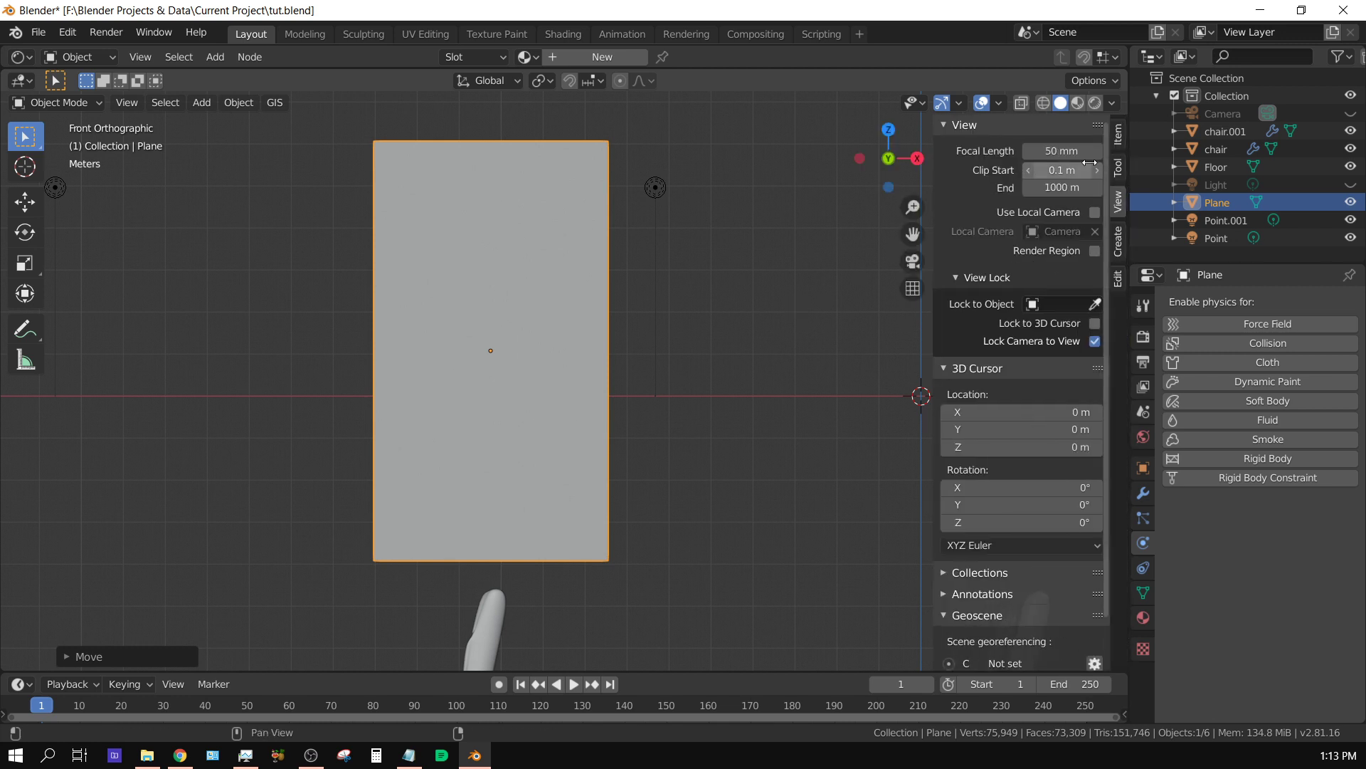
left_click(1118, 139)
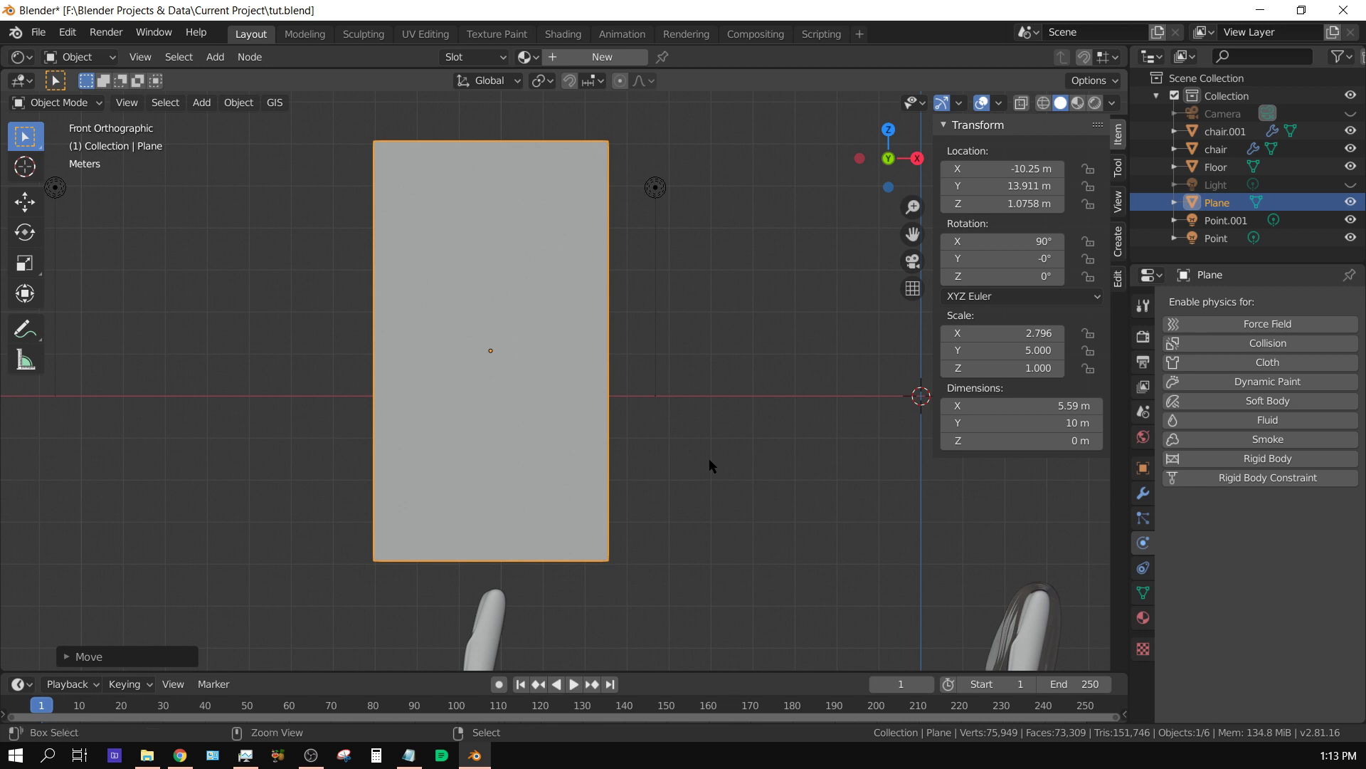
key("ctrl+a")
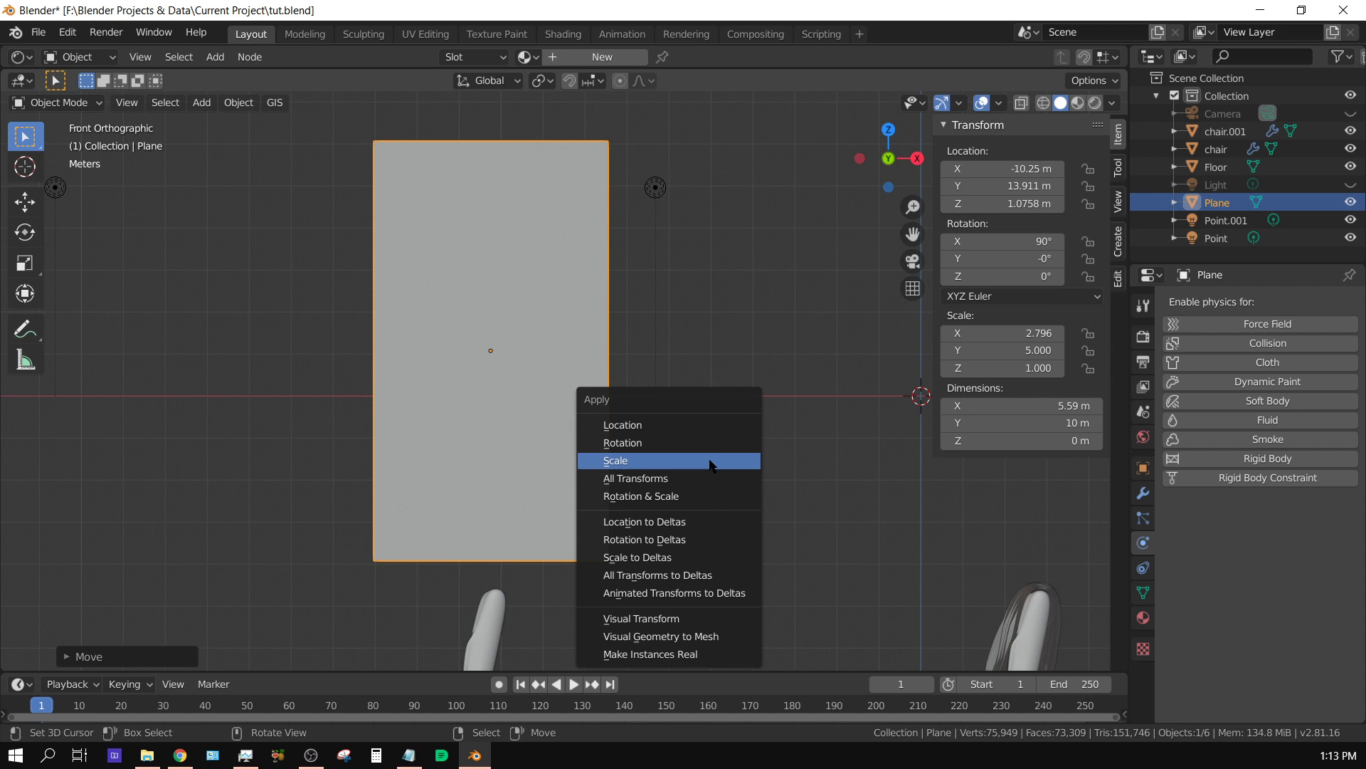
left_click(711, 466)
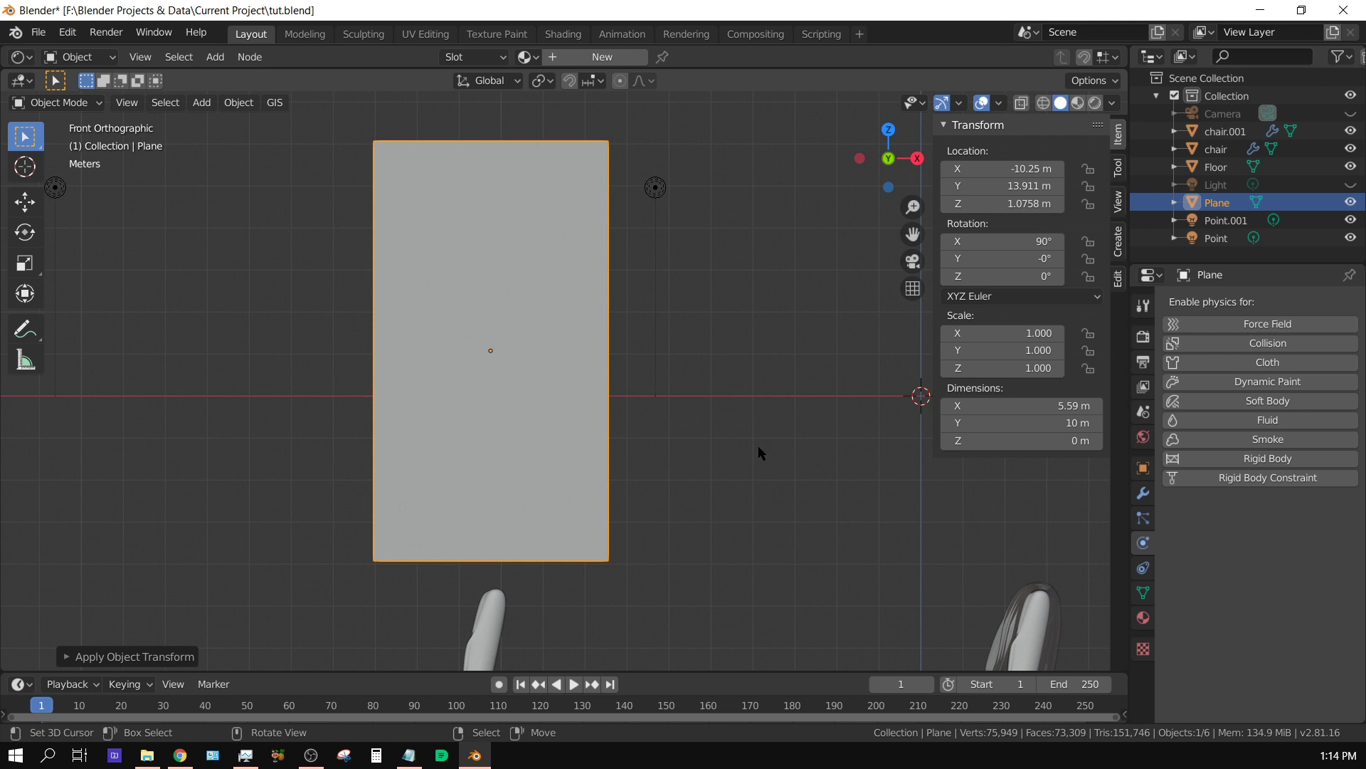
middle_click_drag(719, 444, 748, 463)
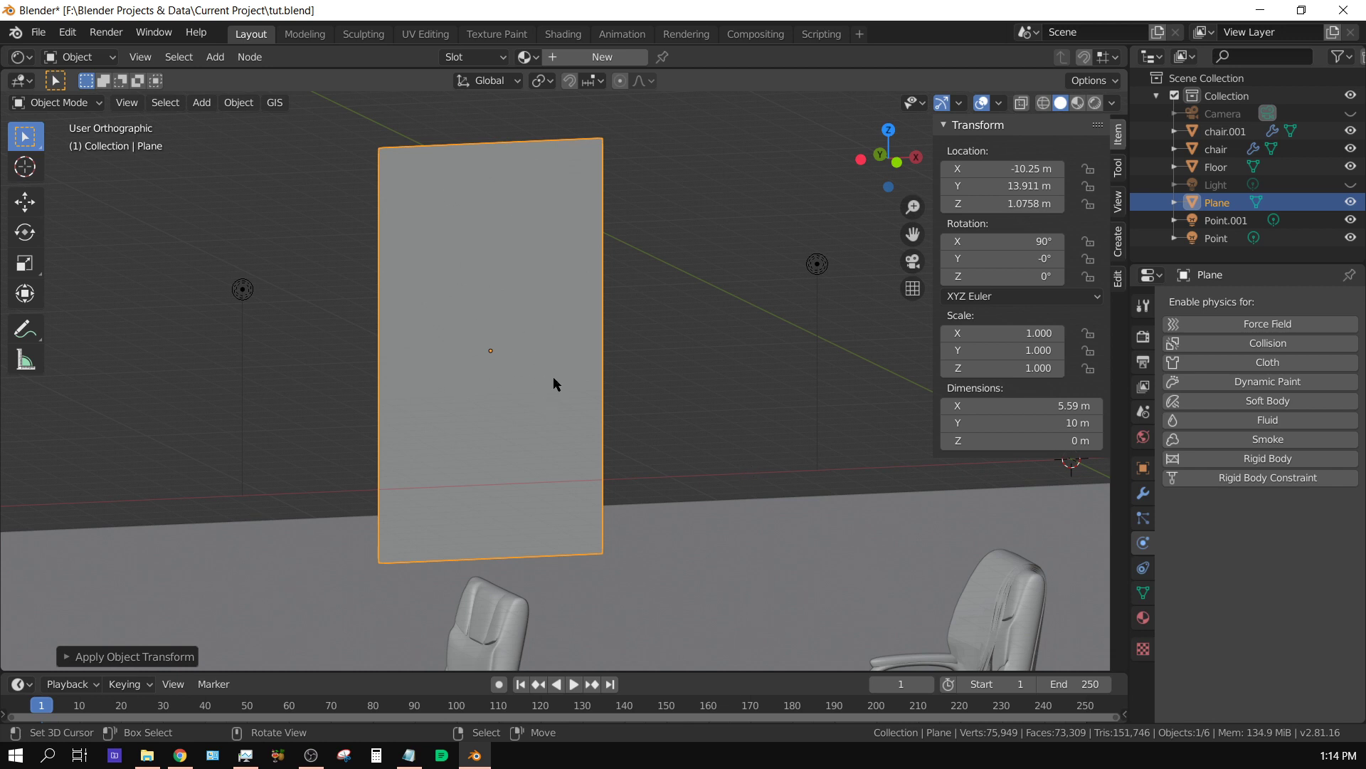
In Edit Mode, subdivide the plane with 25 cuts, giving 729 vertices and 676 faces
key("Tab")
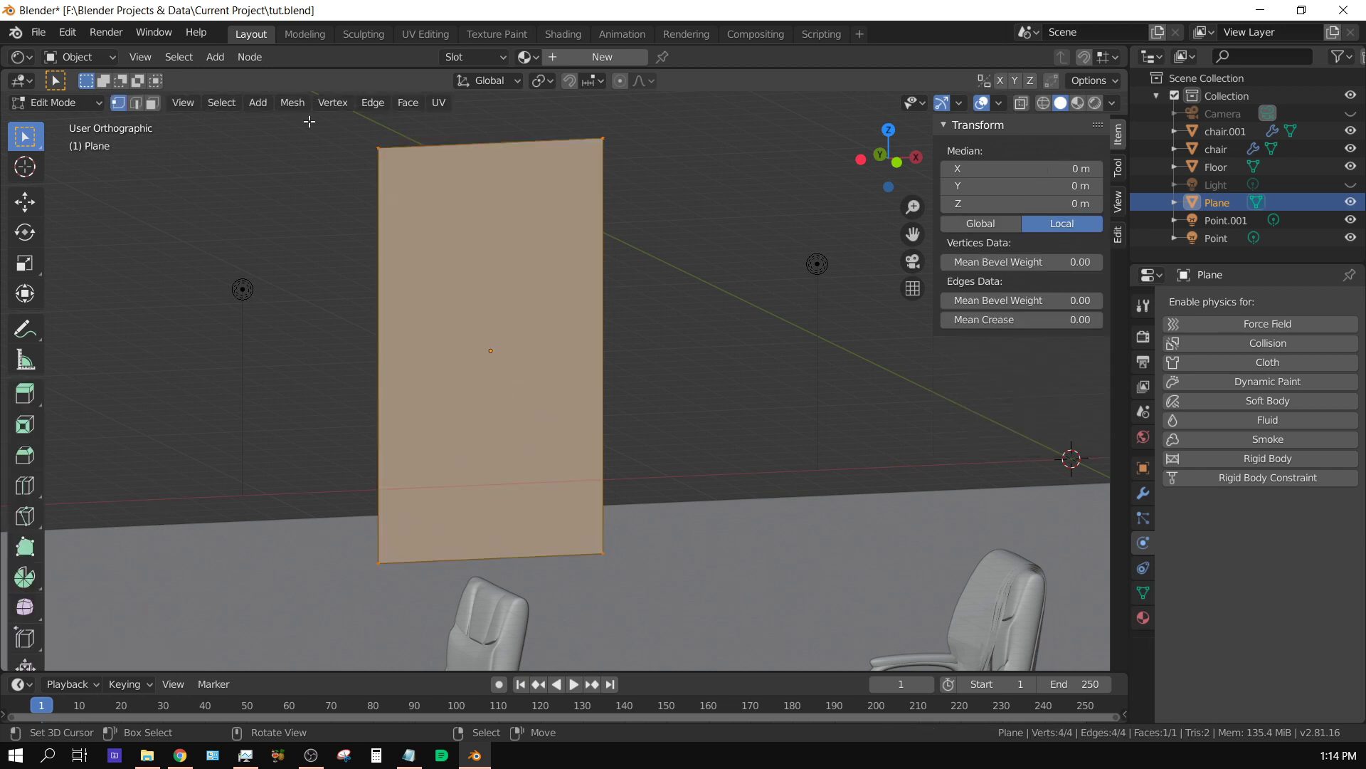
left_click(375, 104)
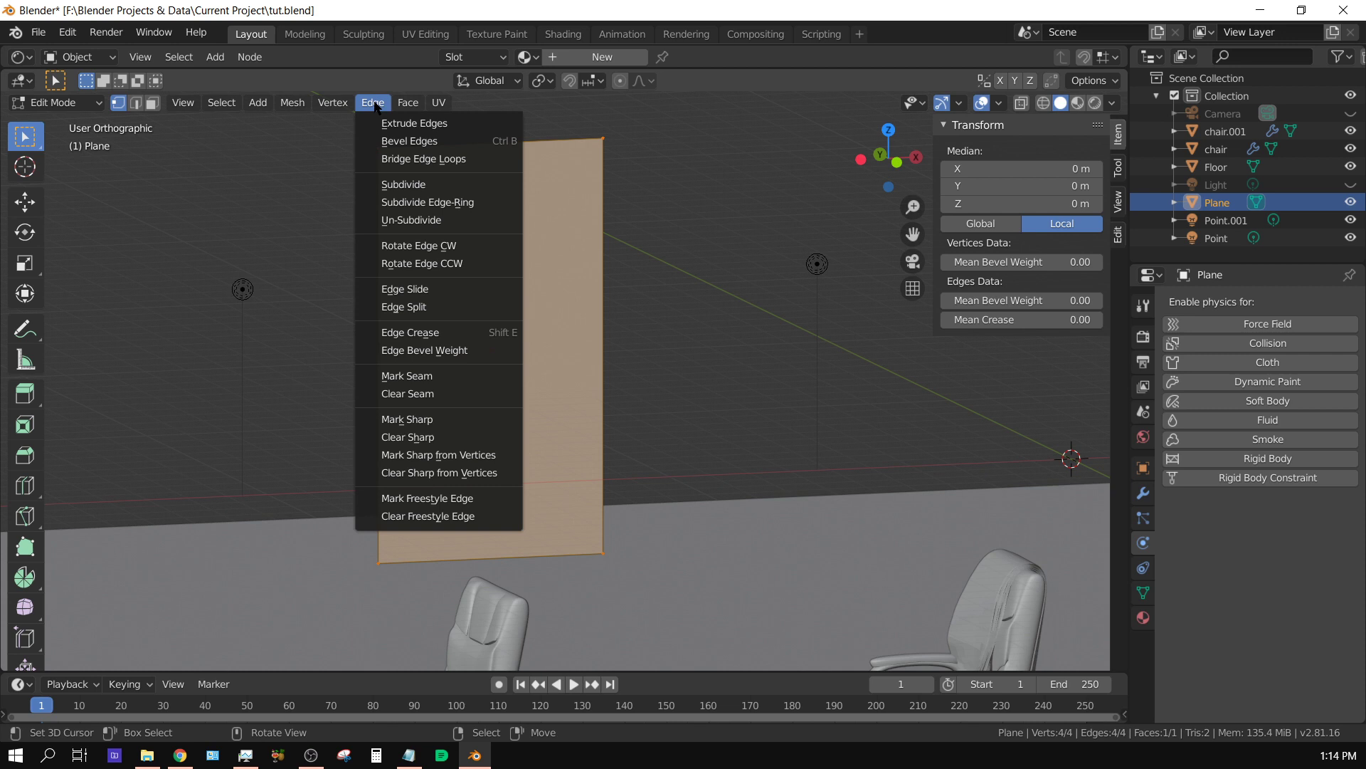
left_click(418, 187)
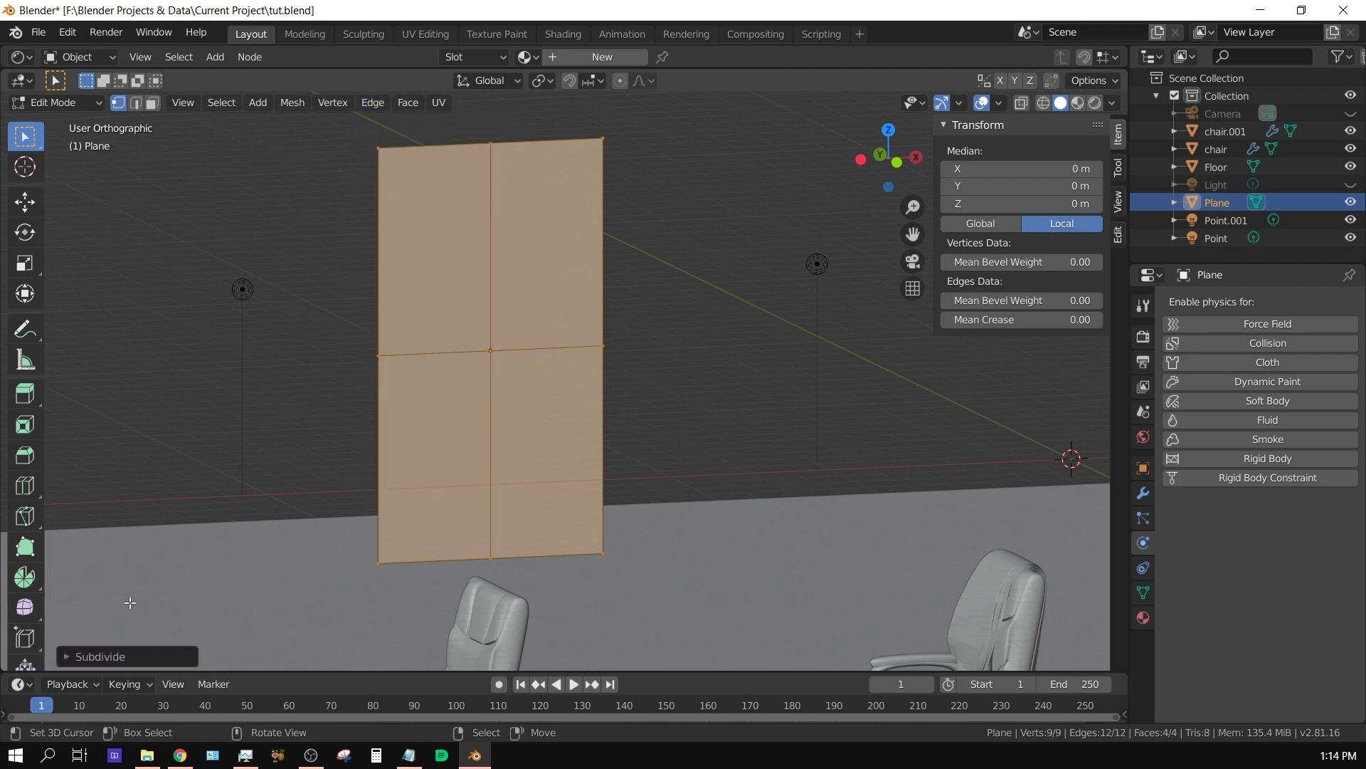
left_click(67, 659)
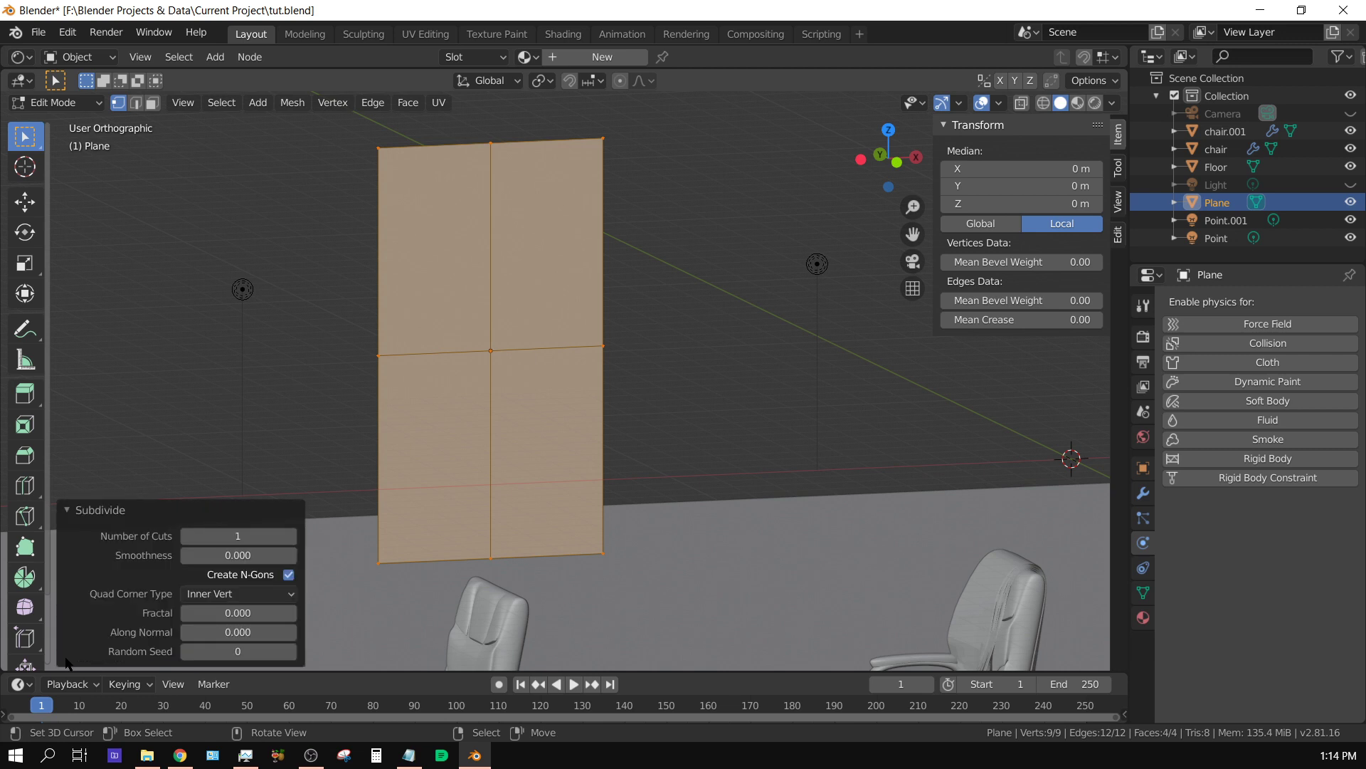
left_click(218, 537)
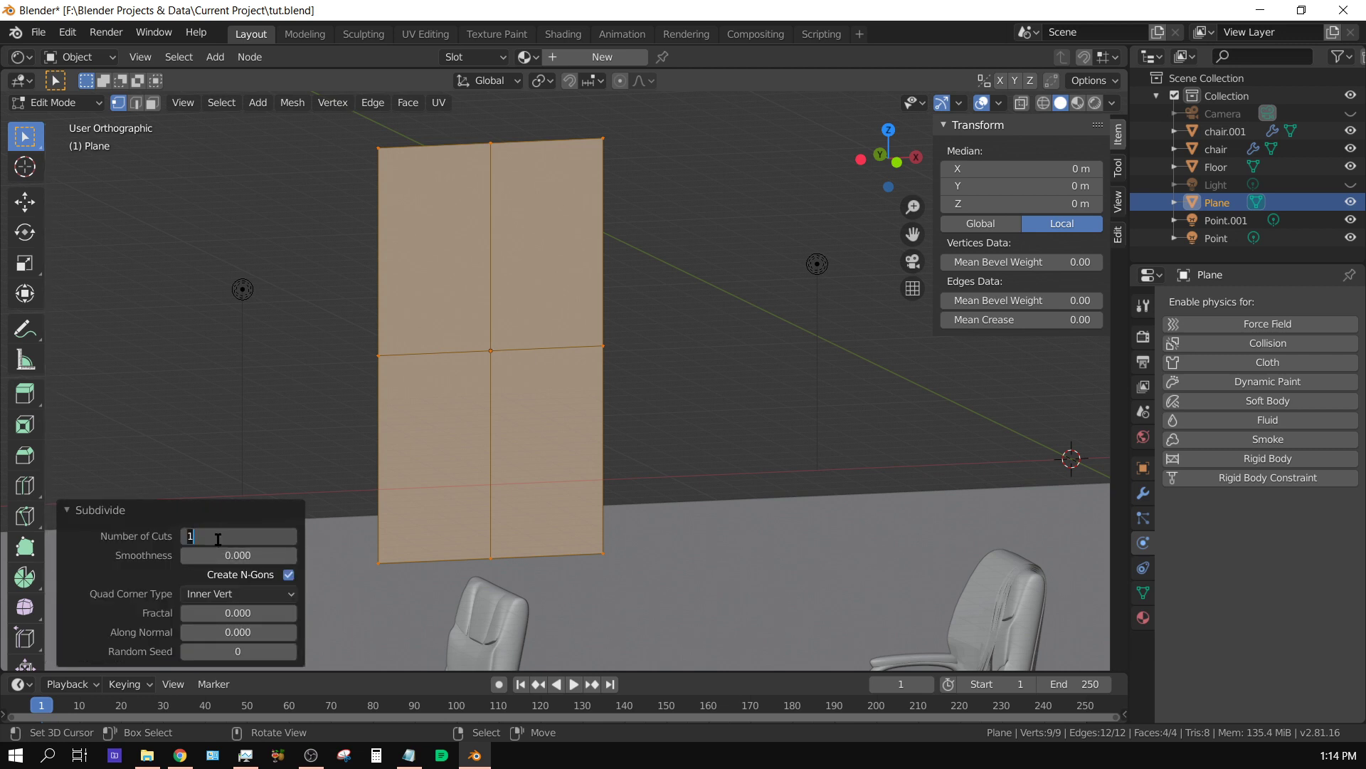
type("25")
key("Return")
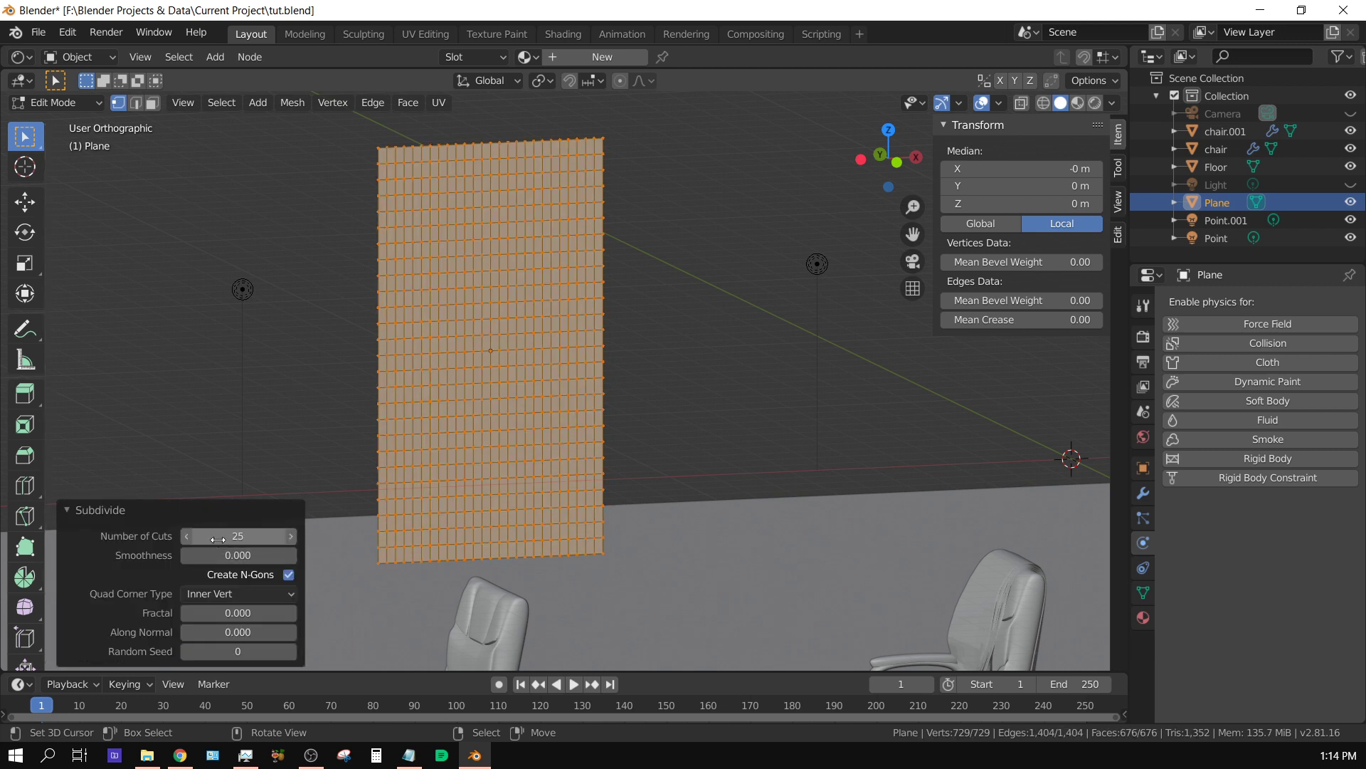
left_click(66, 512)
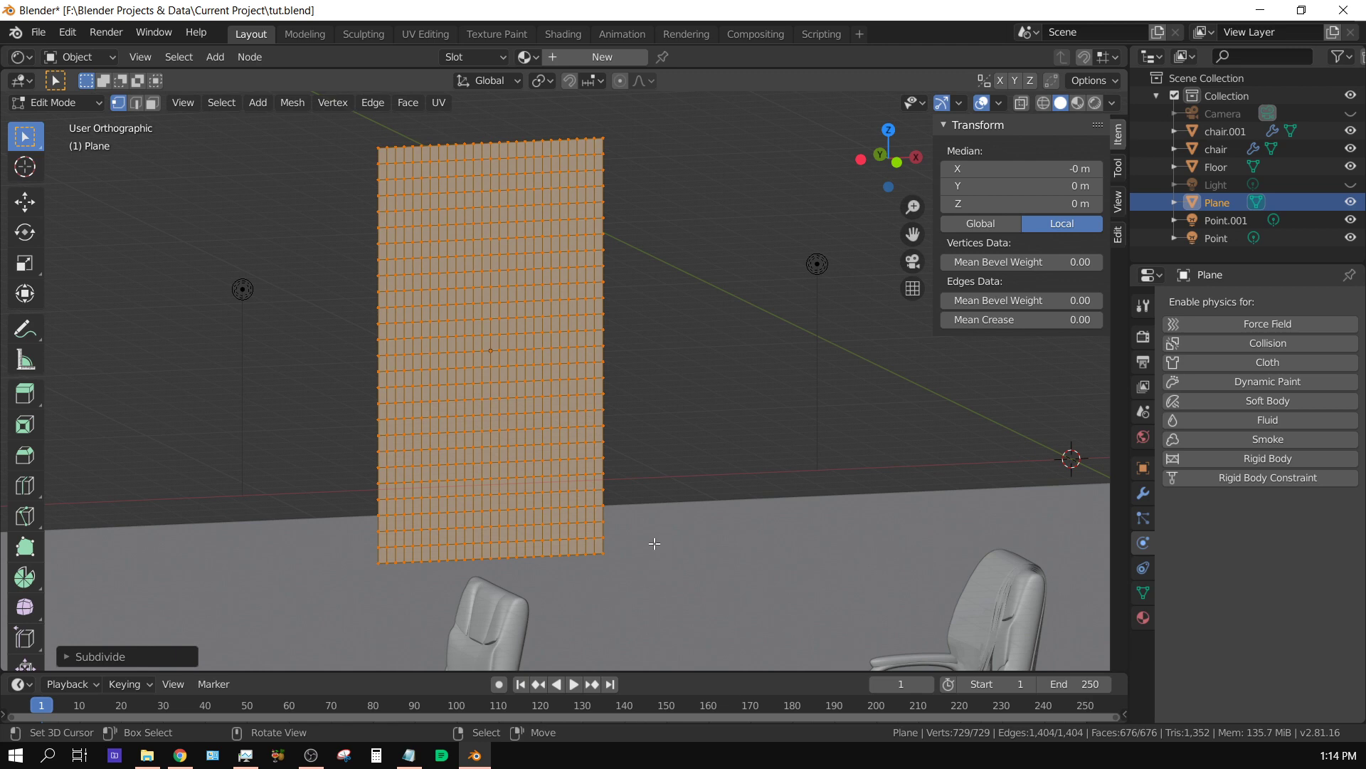
mouse_move(619, 555)
middle_mouse_down()
mouse_move(665, 570)
mouse_move(609, 564)
middle_mouse_up()
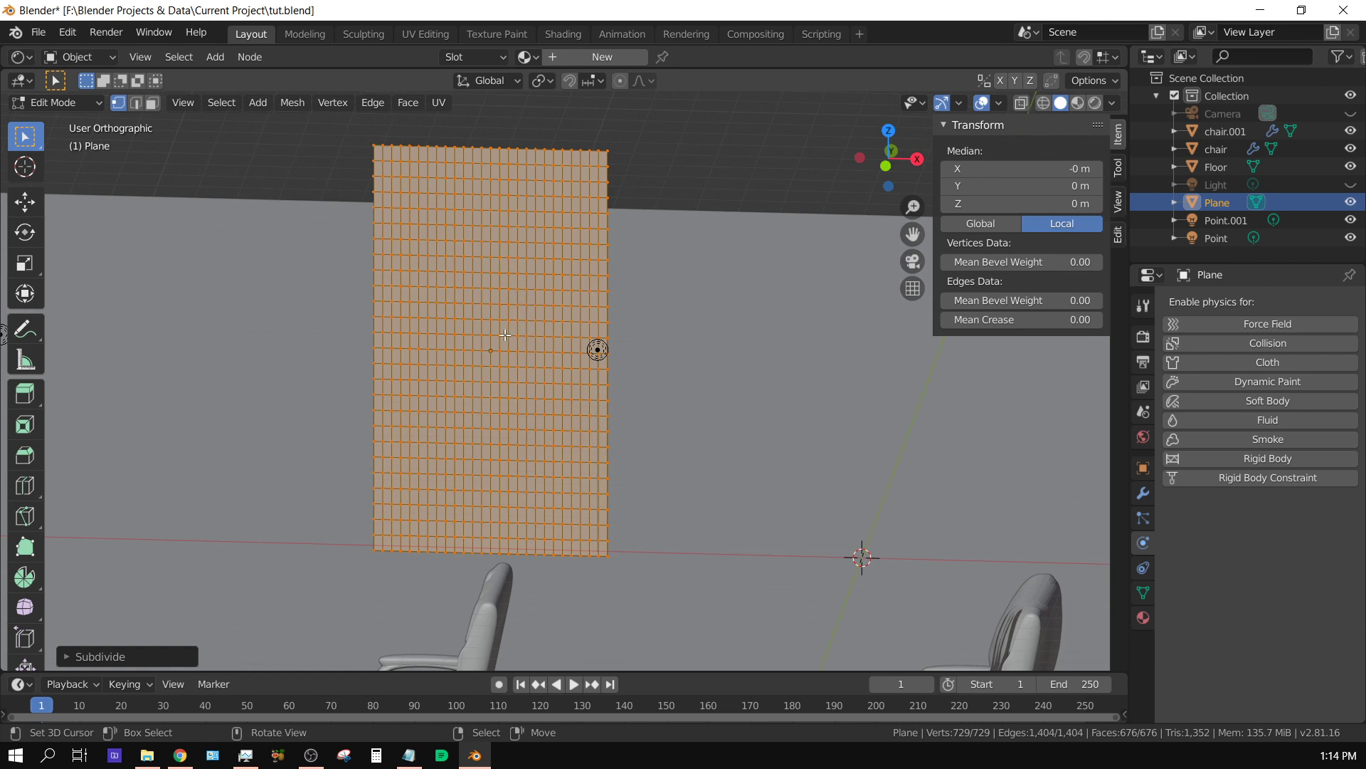
In edge select mode, select one upper and one lower horizontal edge loop across the plane
left_click(135, 102)
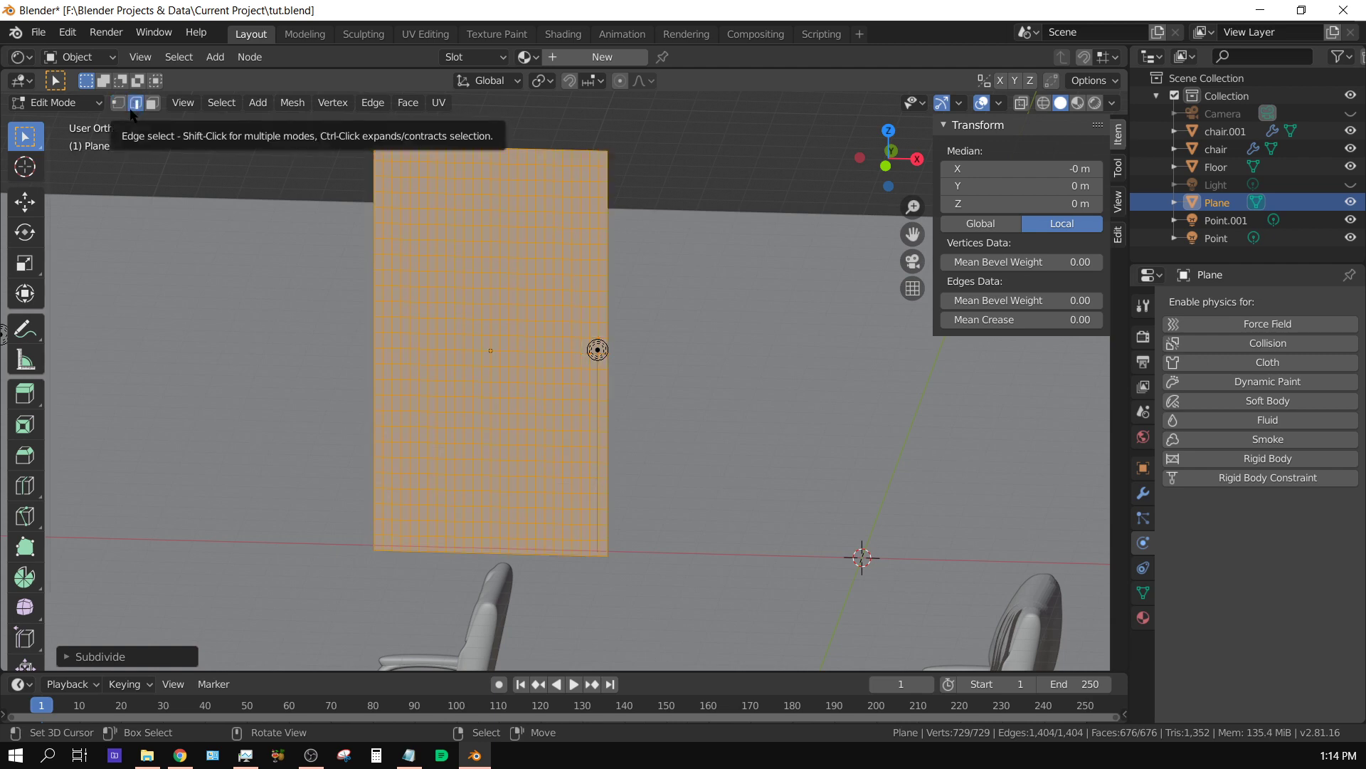
key("KP_1")
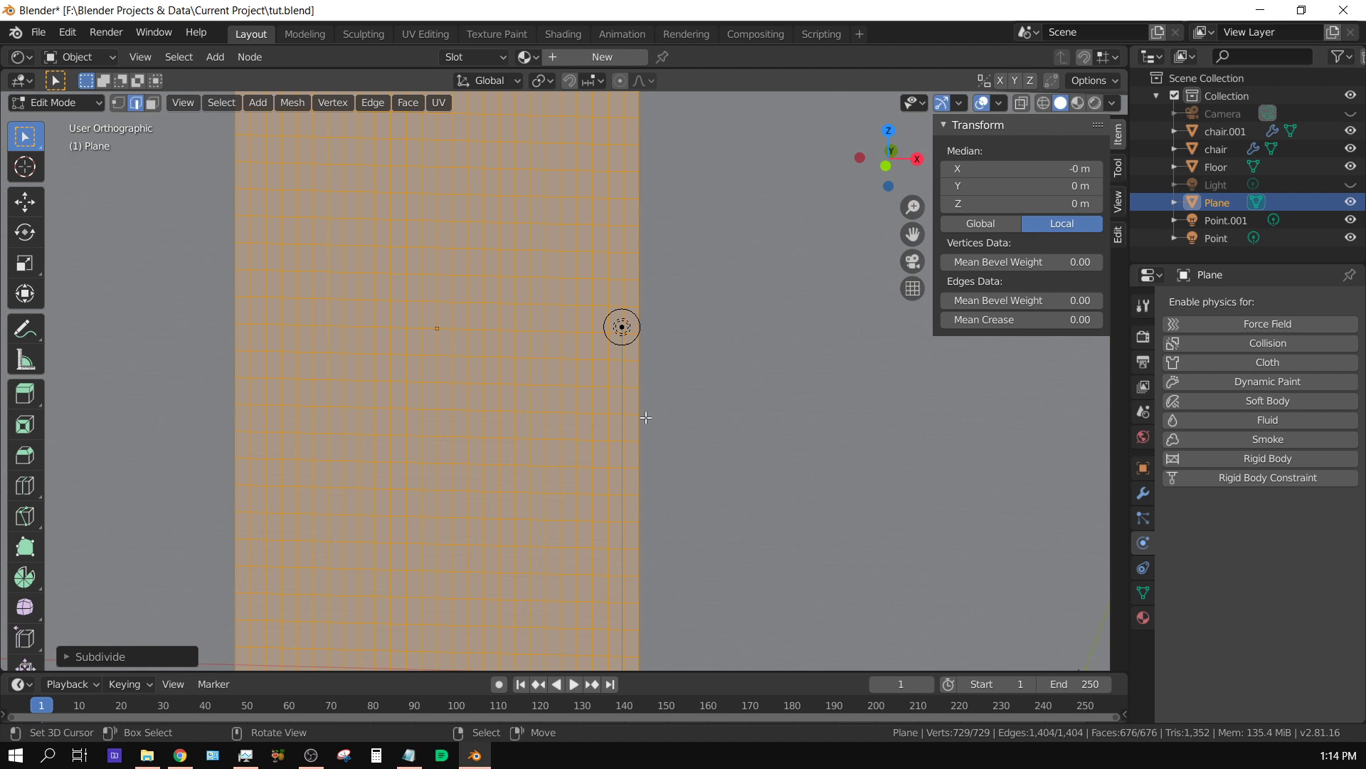
scroll(585, 382, "down", 4)
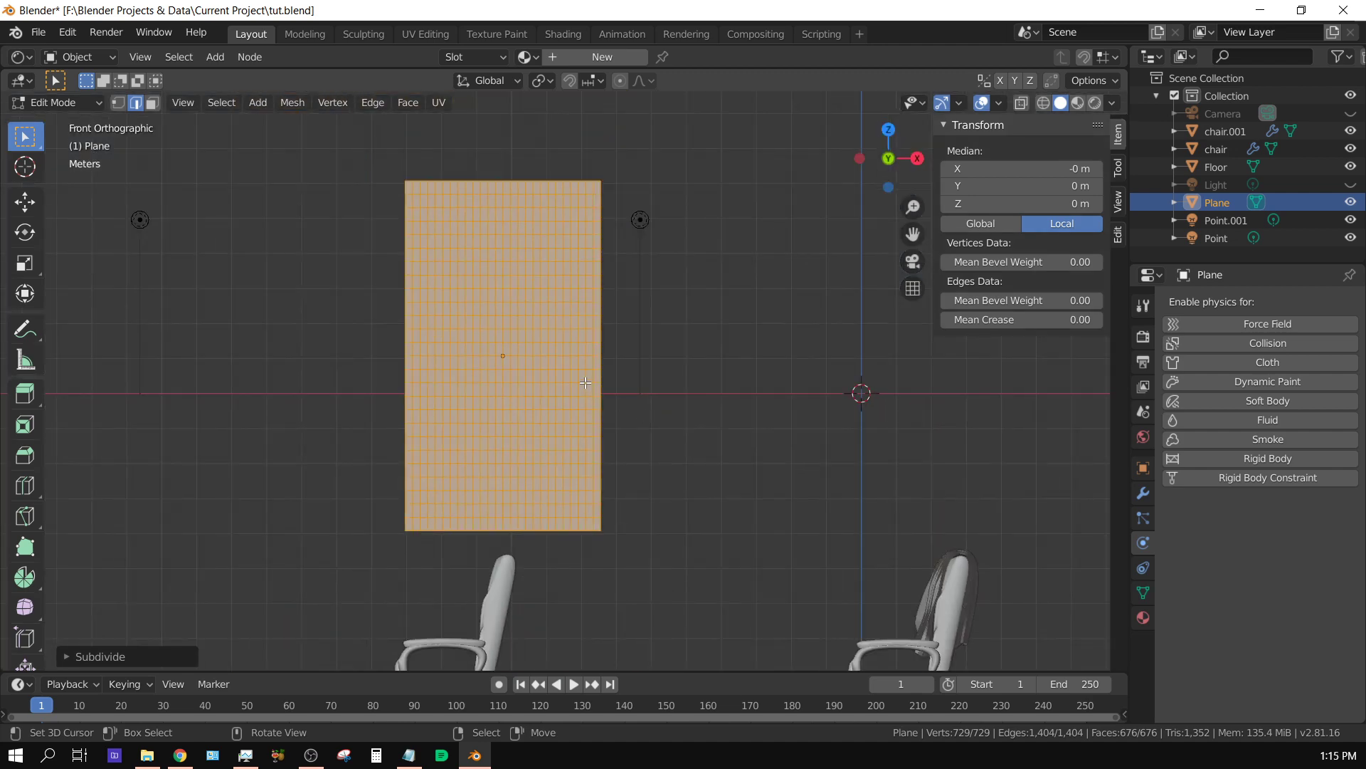
scroll(598, 371, "up", 3)
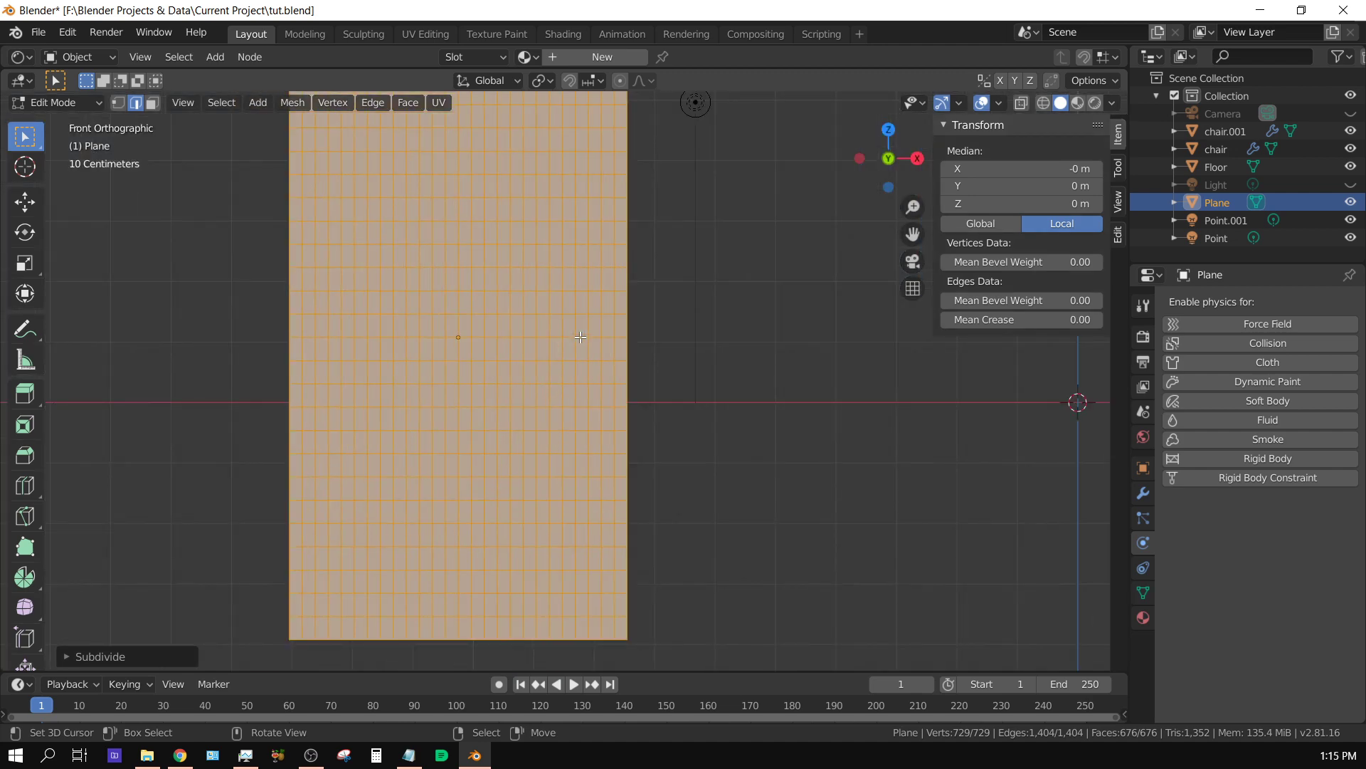
key("alt+a")
middle_click_drag(667, 289, 706, 424, "shift")
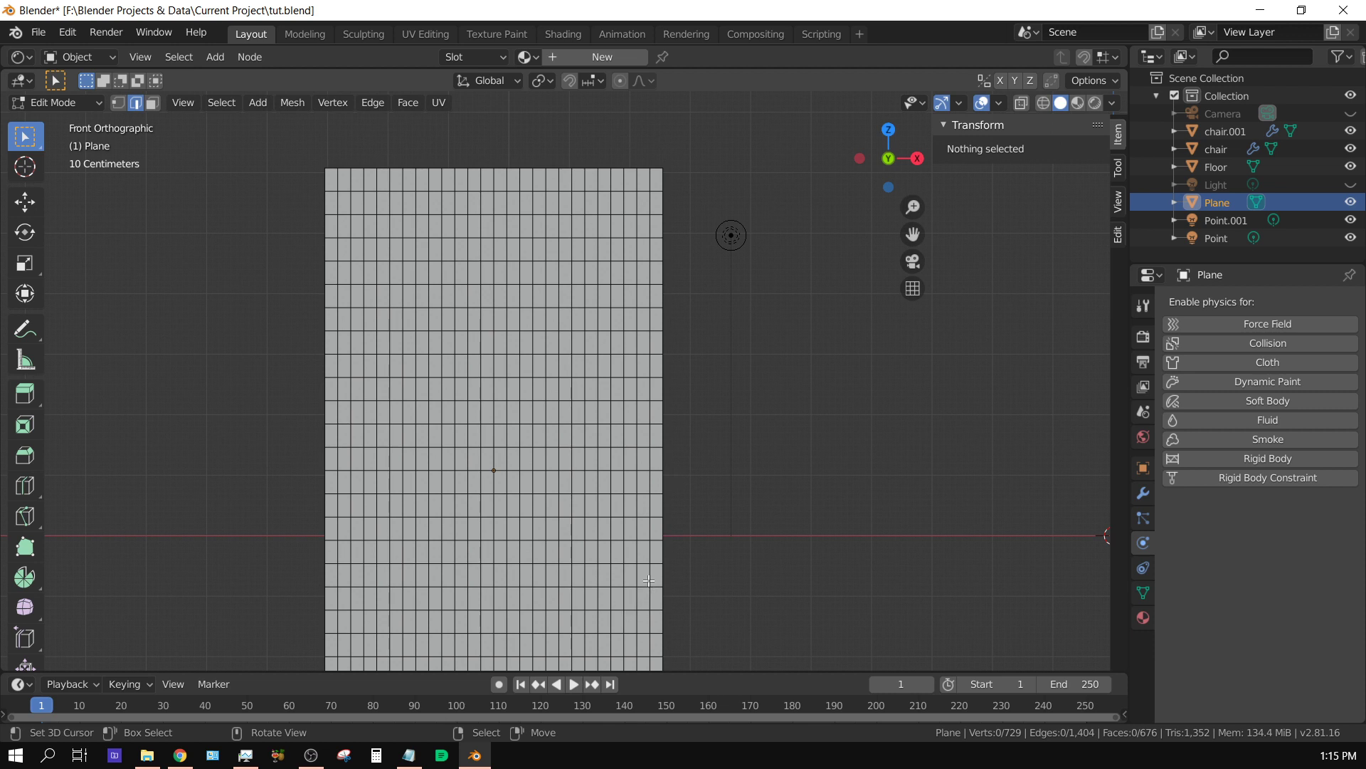
left_click(658, 306)
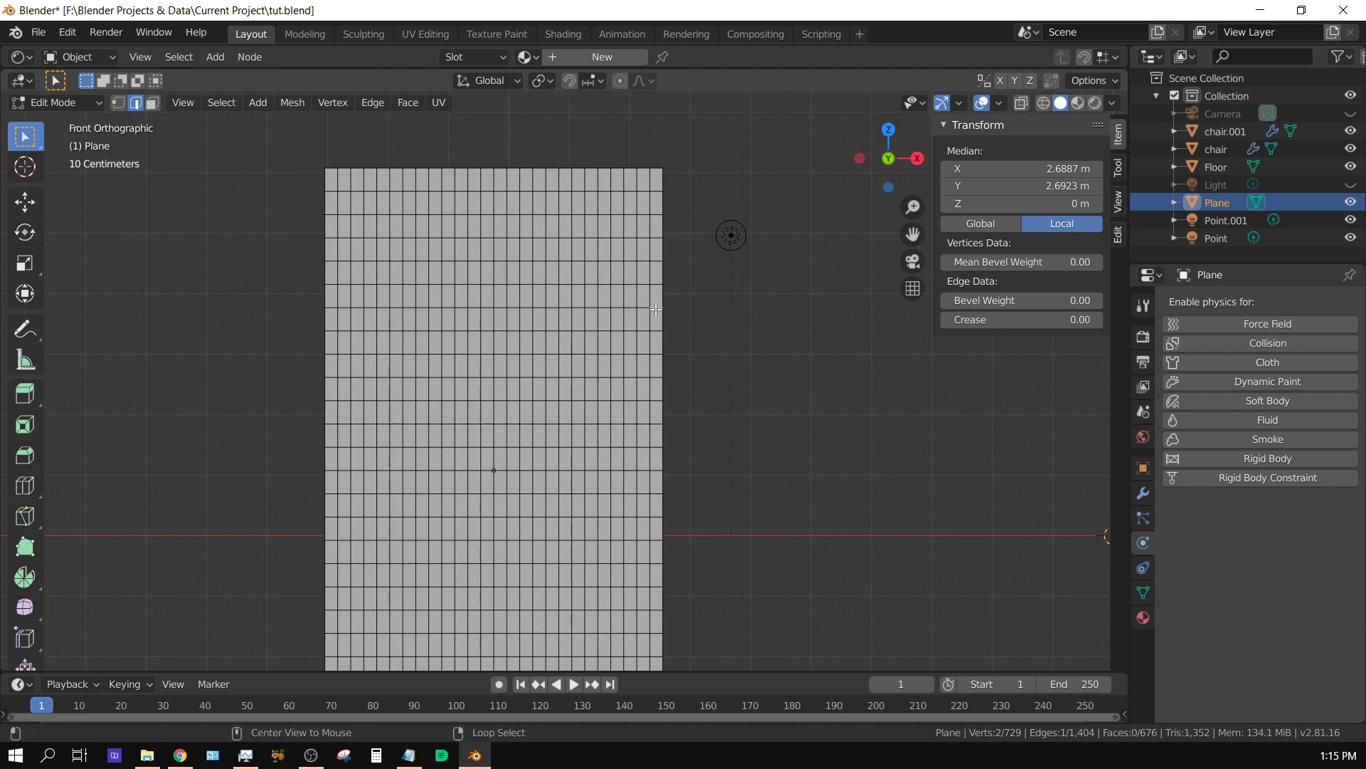
left_click(656, 309, "alt")
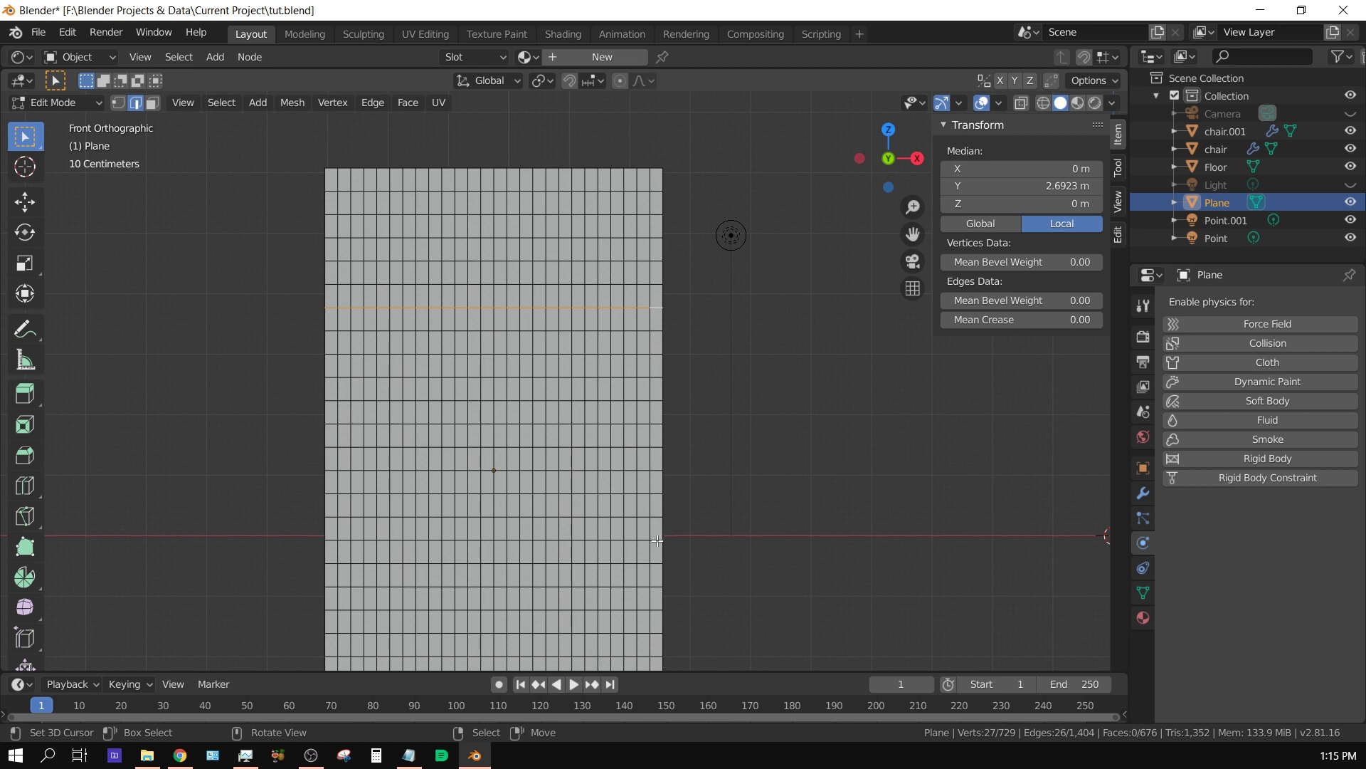
key("shift")
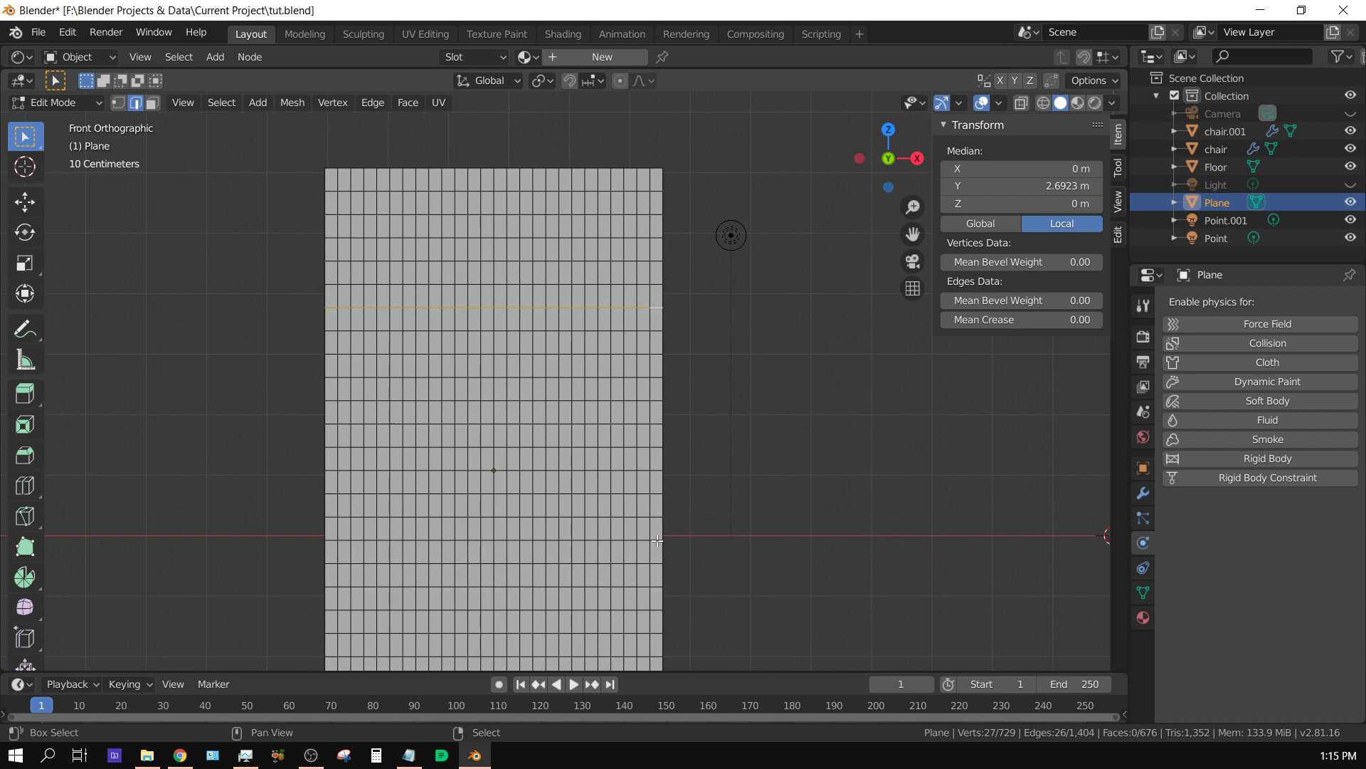
key("alt")
left_click(657, 541, "alt+shift")
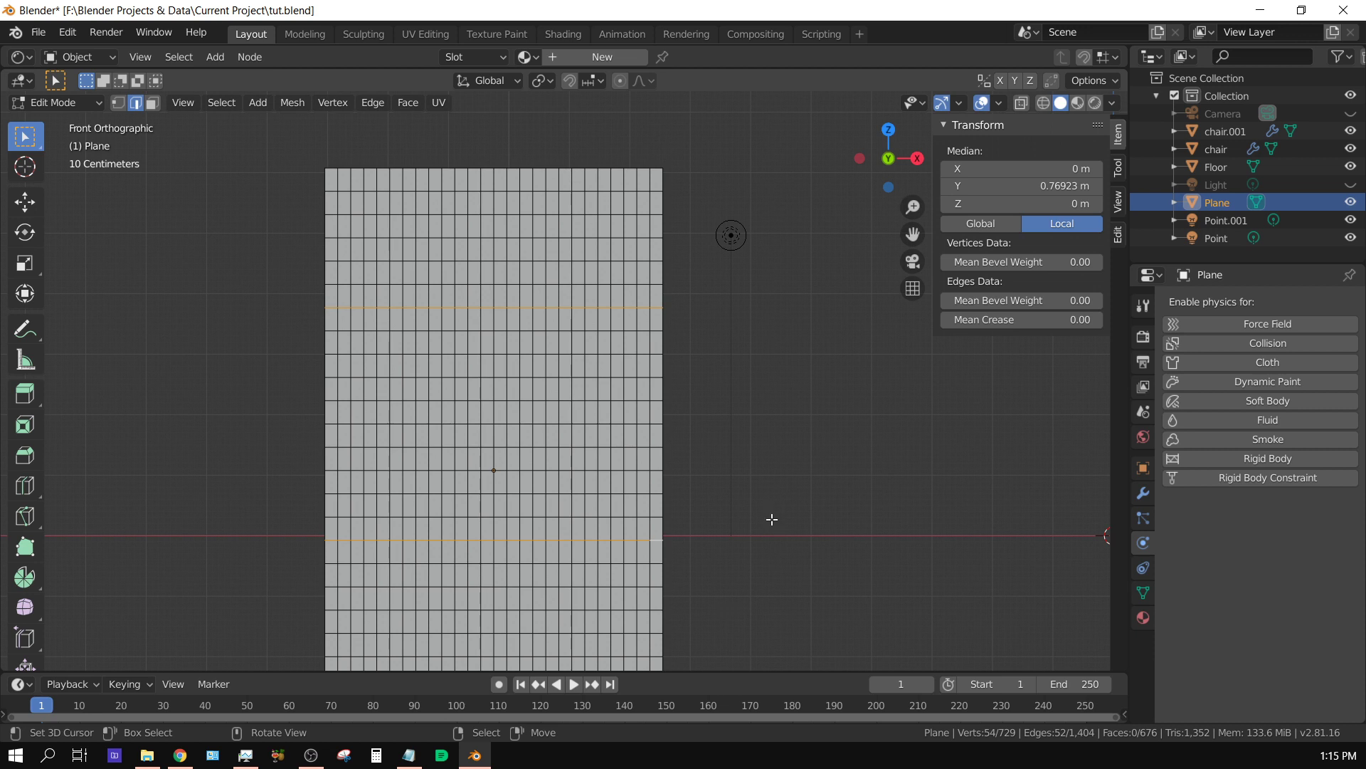
Using Smooth proportional editing, move the two edge loops 1.448 m into wavy folds
key("KP_3")
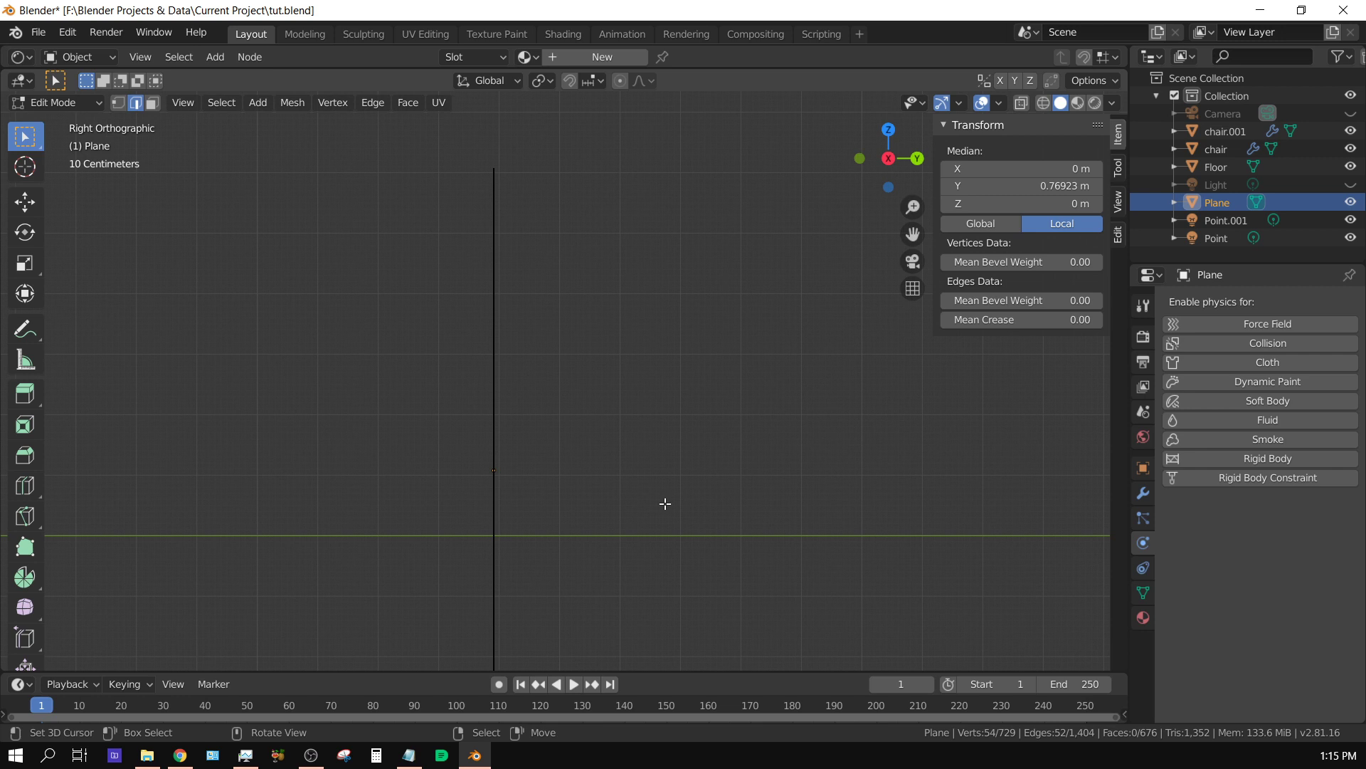
left_click(651, 82)
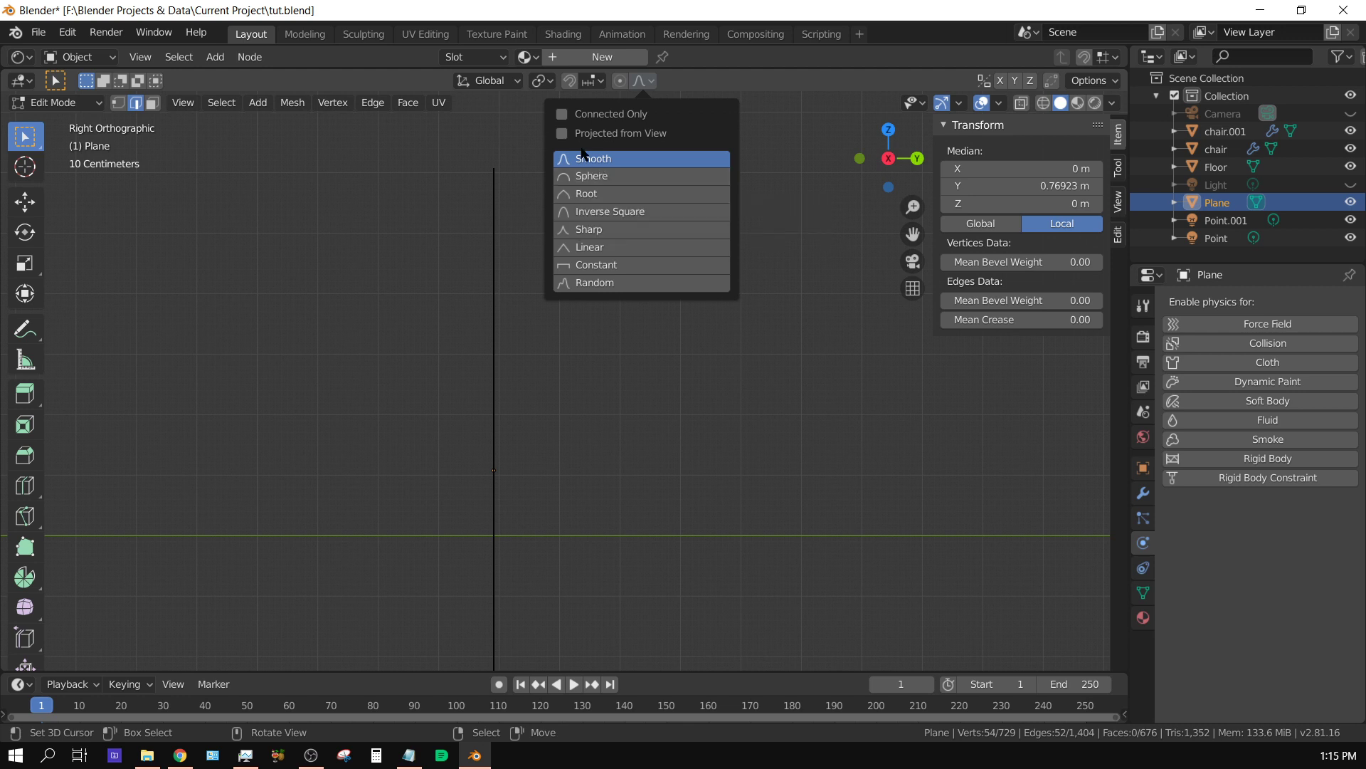
left_click(619, 80)
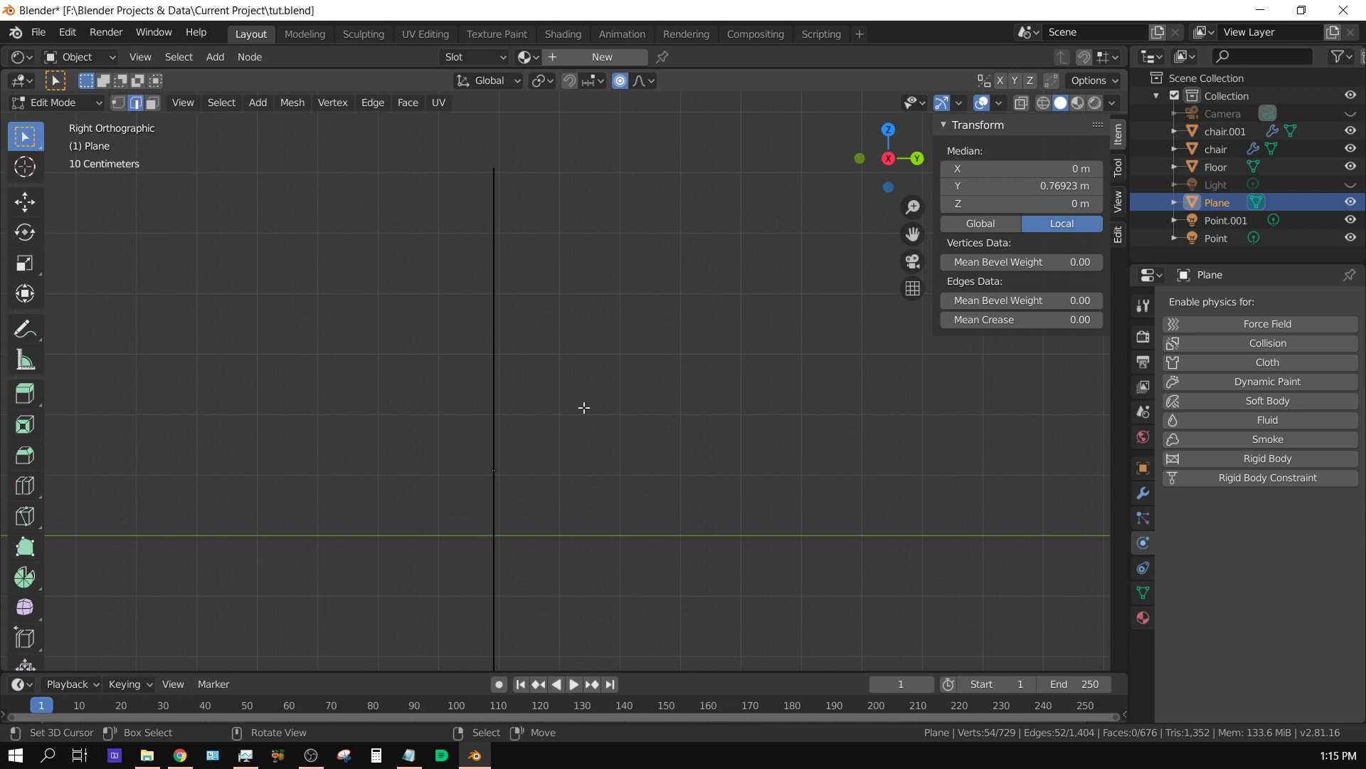
key("g")
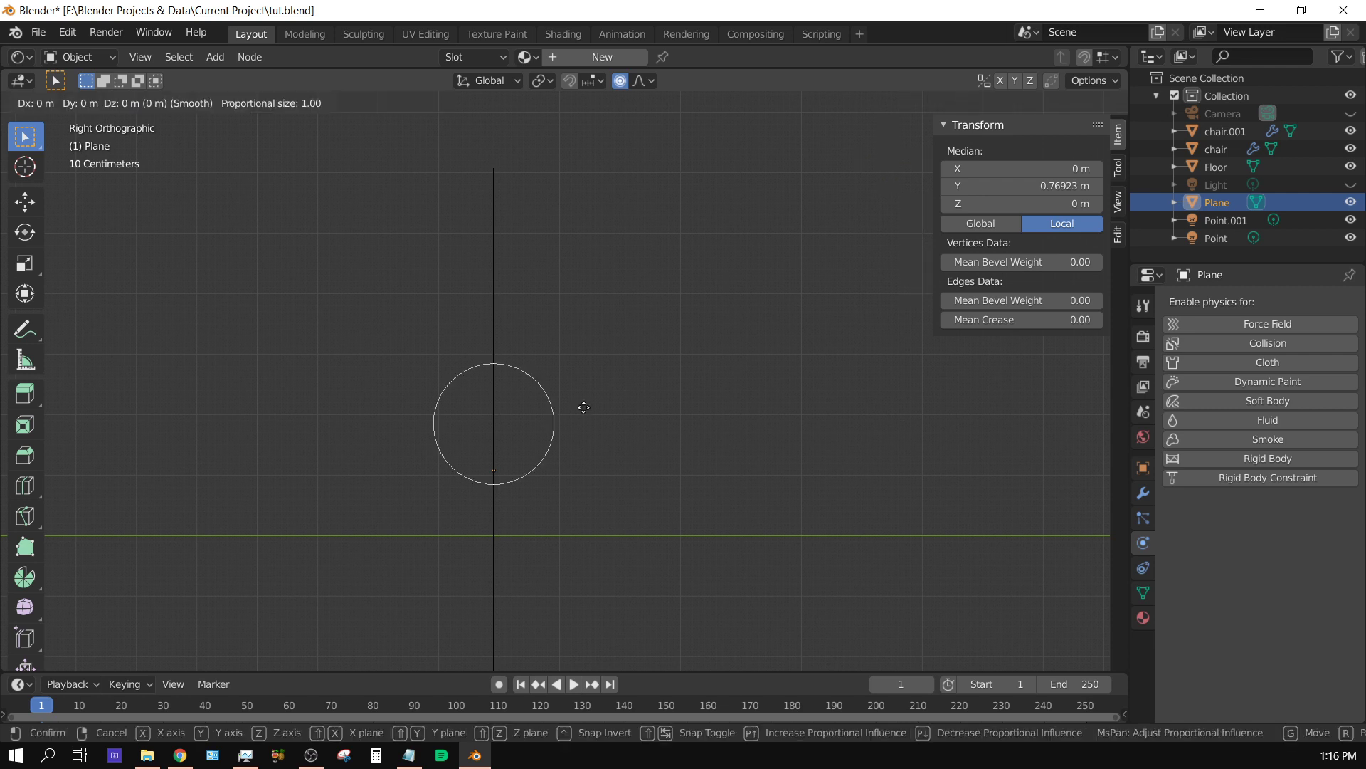
scroll(604, 408, "down", 2)
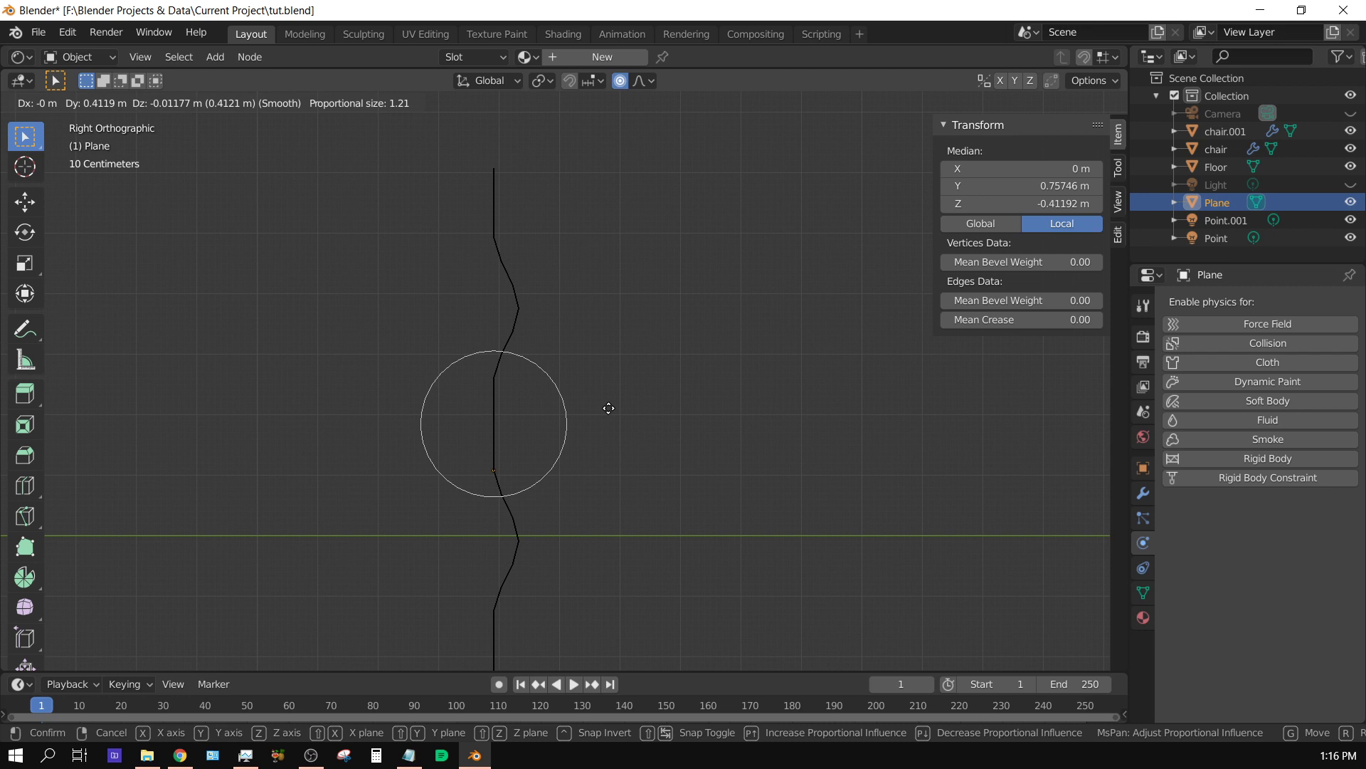
scroll(609, 408, "down", 8)
scroll(609, 408, "up", 2)
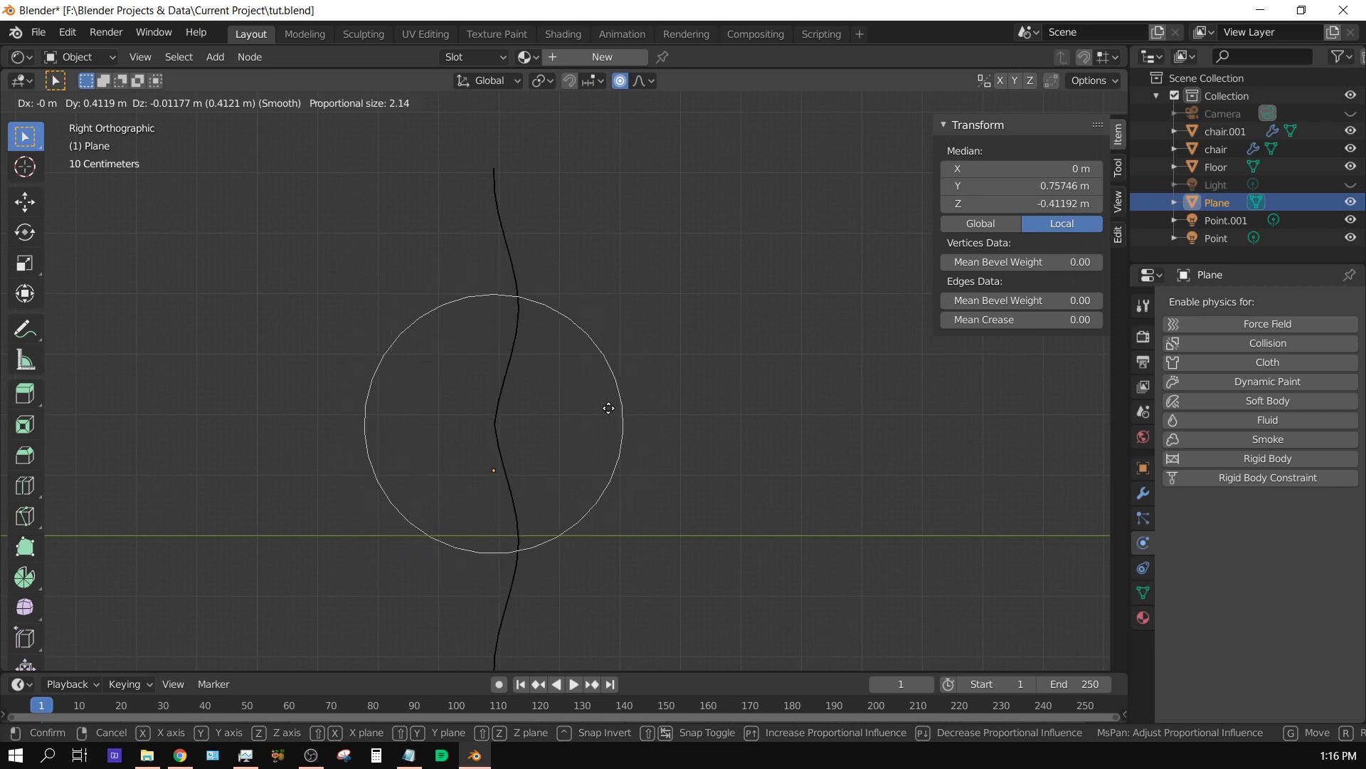
scroll(609, 408, "up", 2)
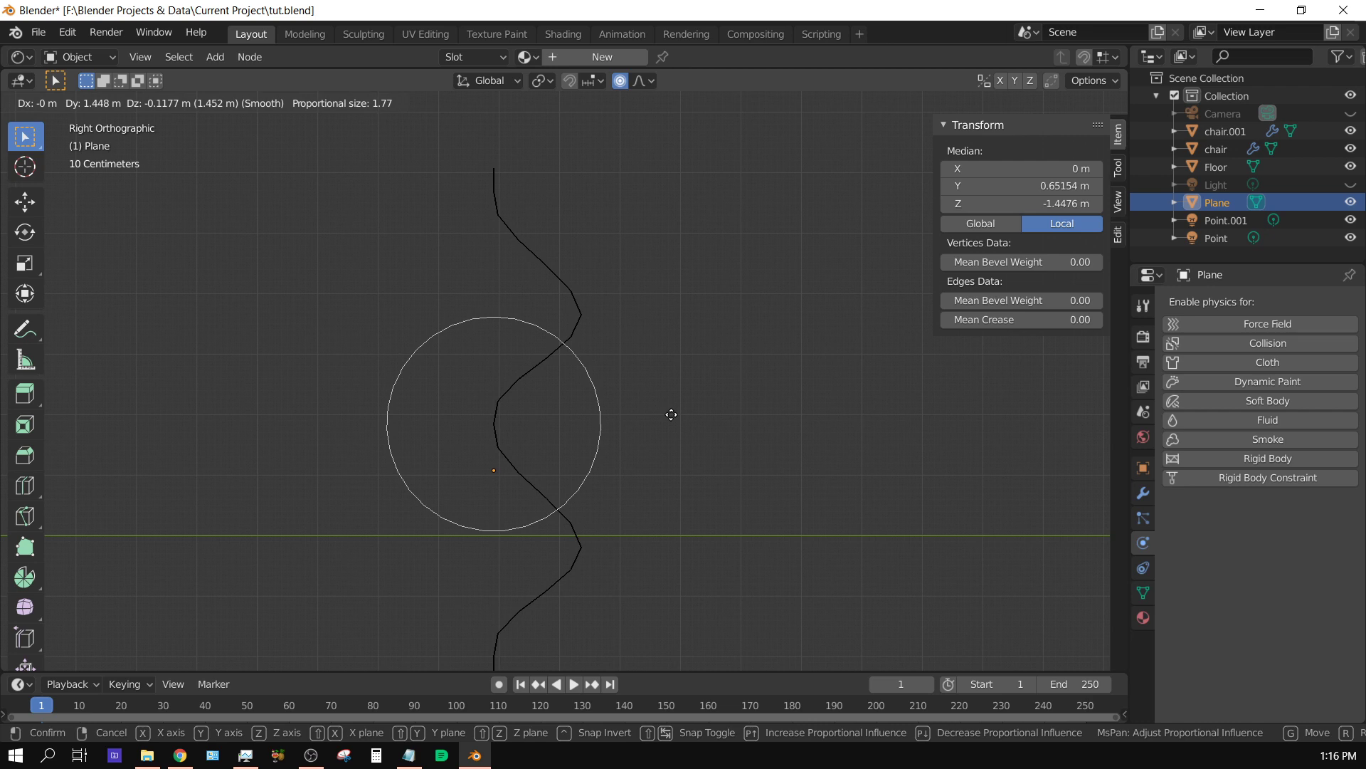
left_click(671, 414)
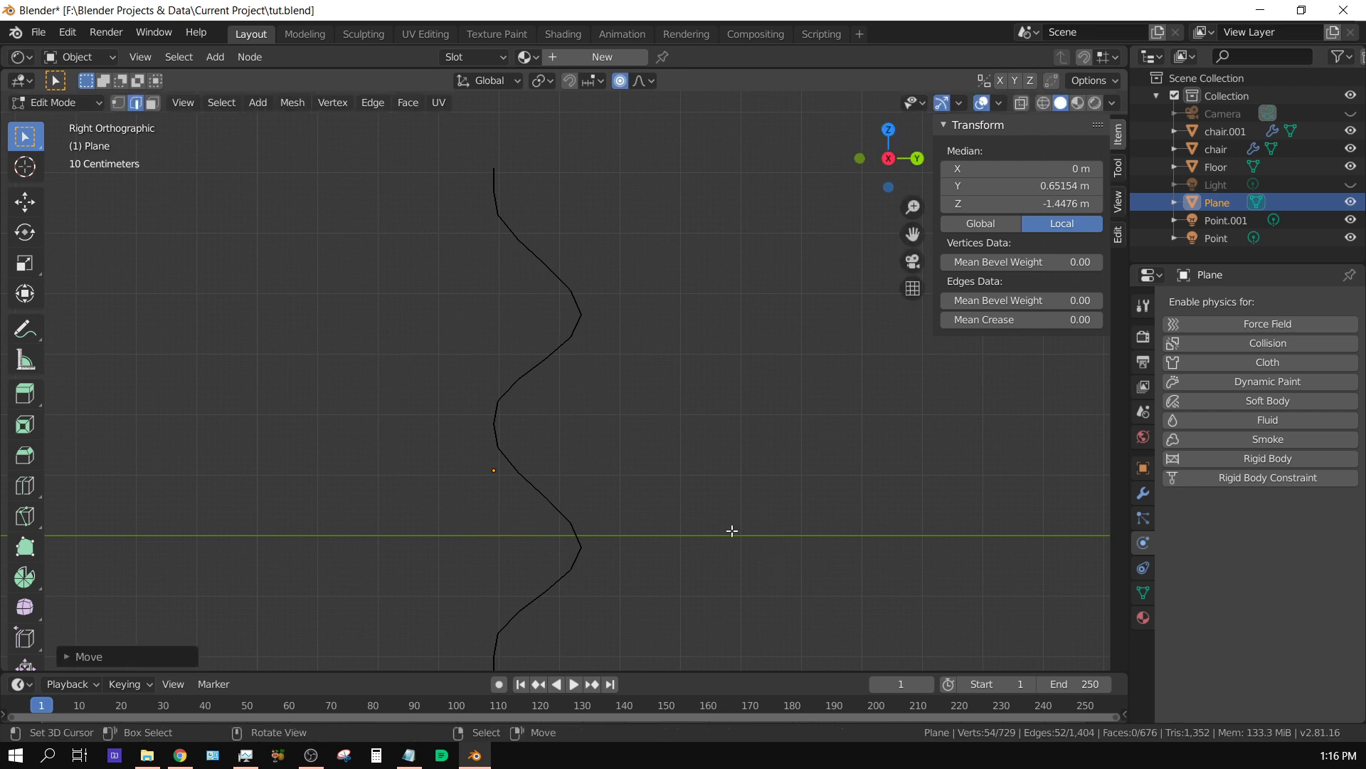
middle_click_drag(707, 485, 771, 511)
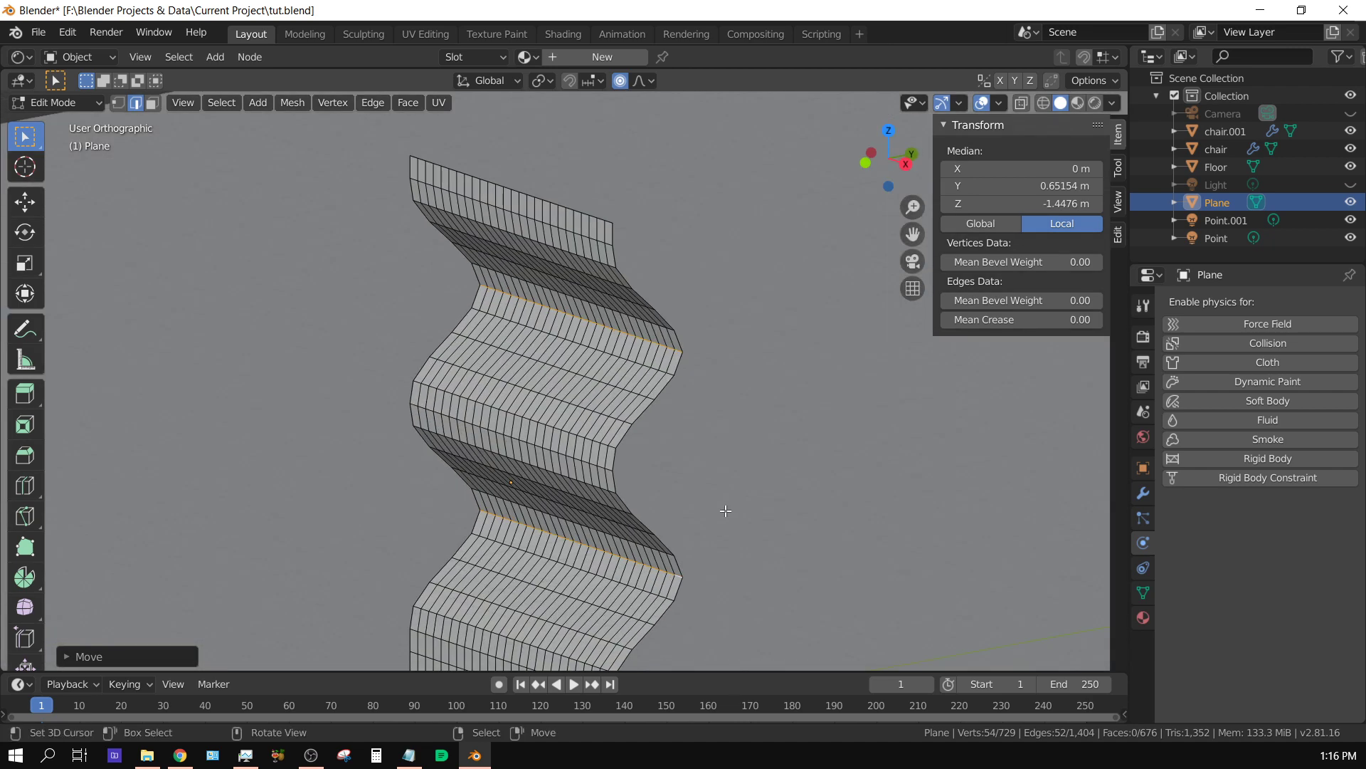
Back in object mode, move the plane in top view to Y 13.097 m, over the left chair's backrest
key("Tab")
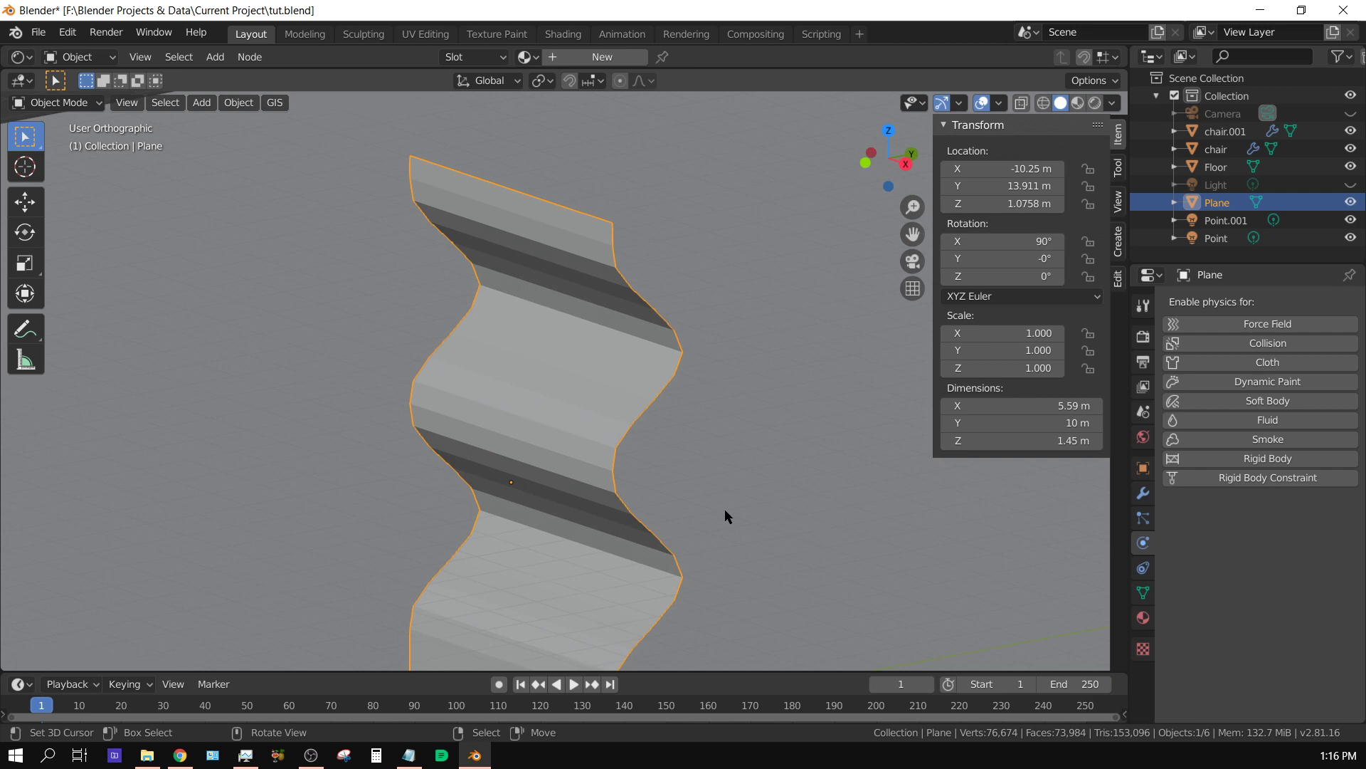
key("KP_7")
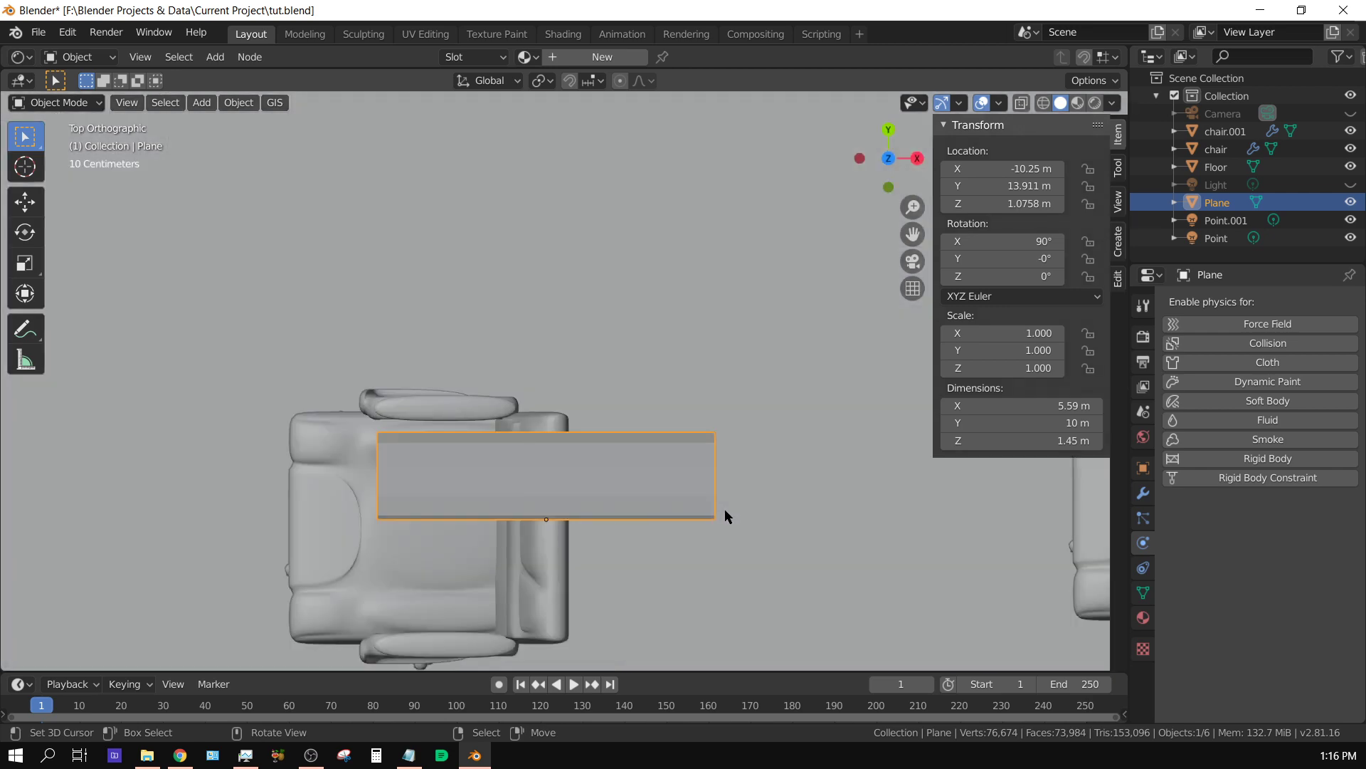
scroll(672, 450, "down", 3)
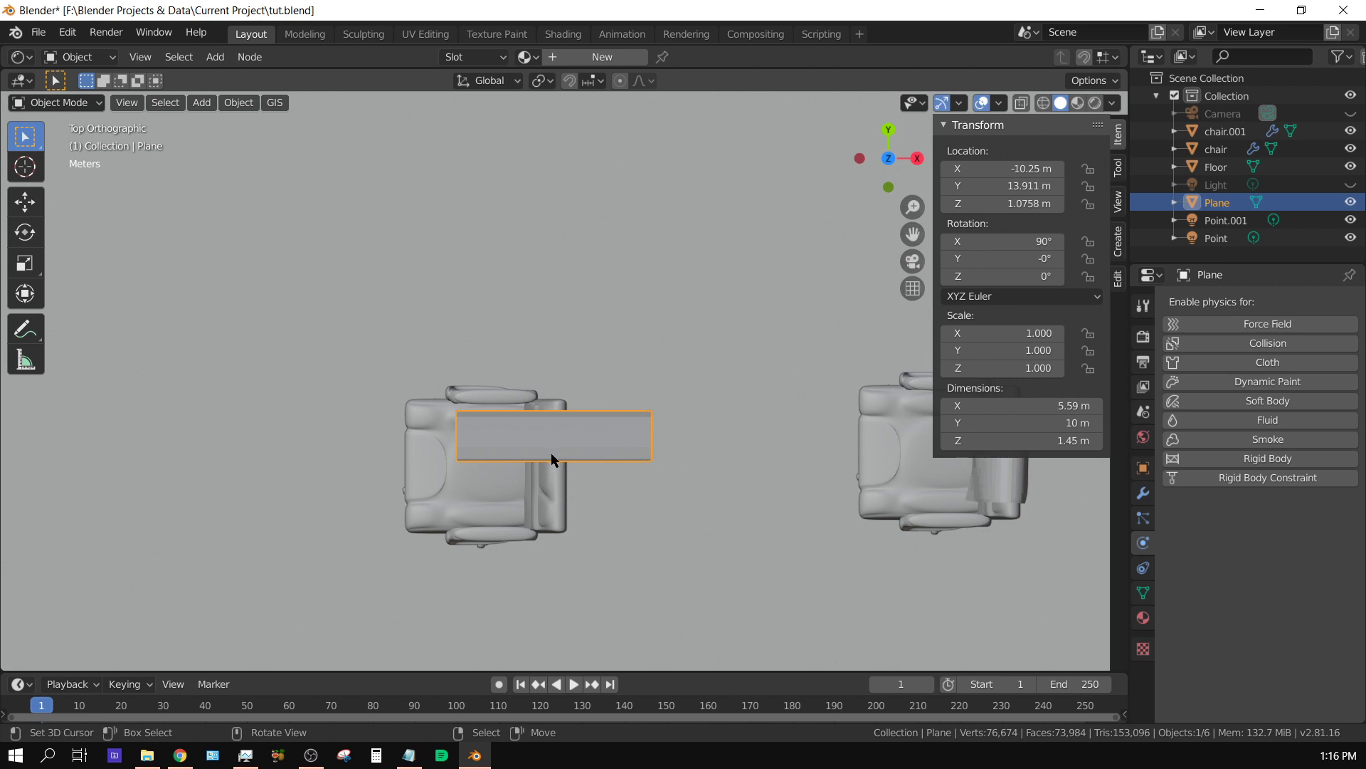
key("g")
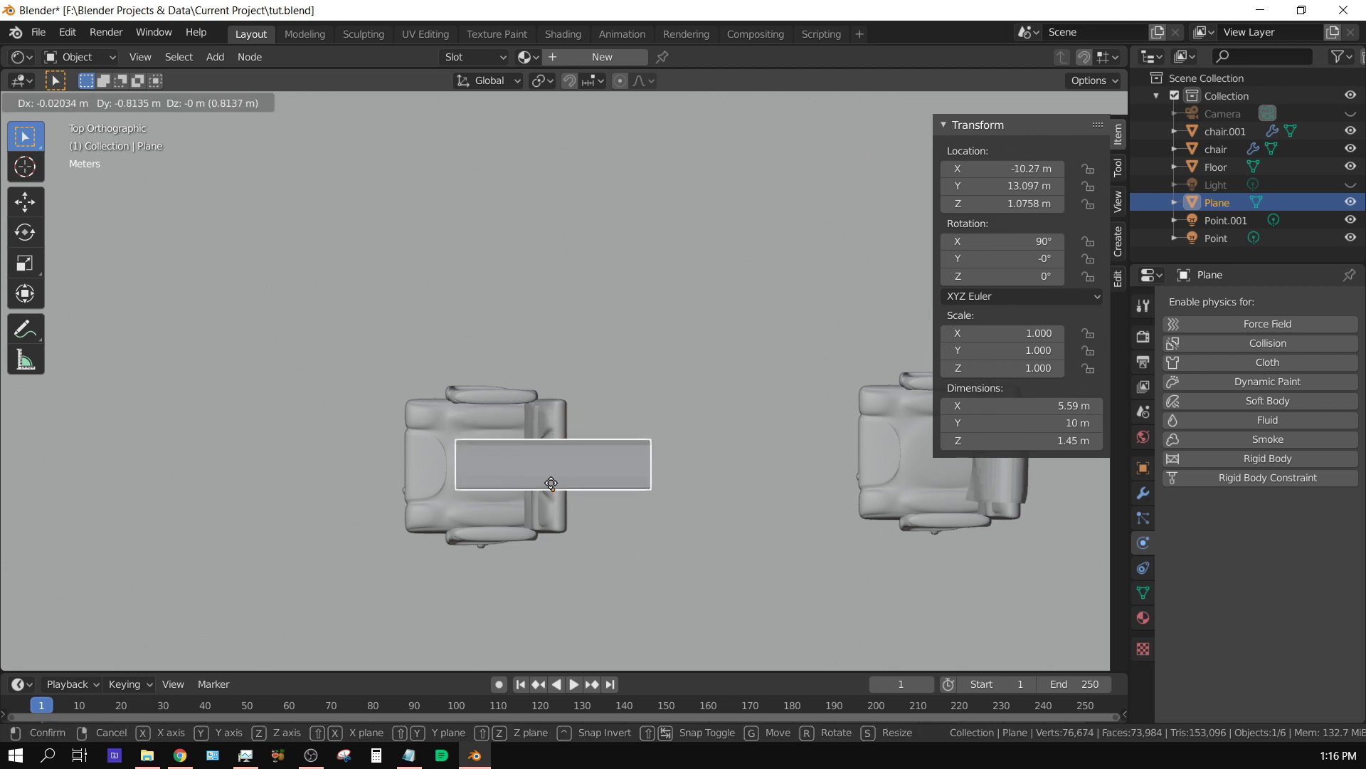
left_click(552, 483)
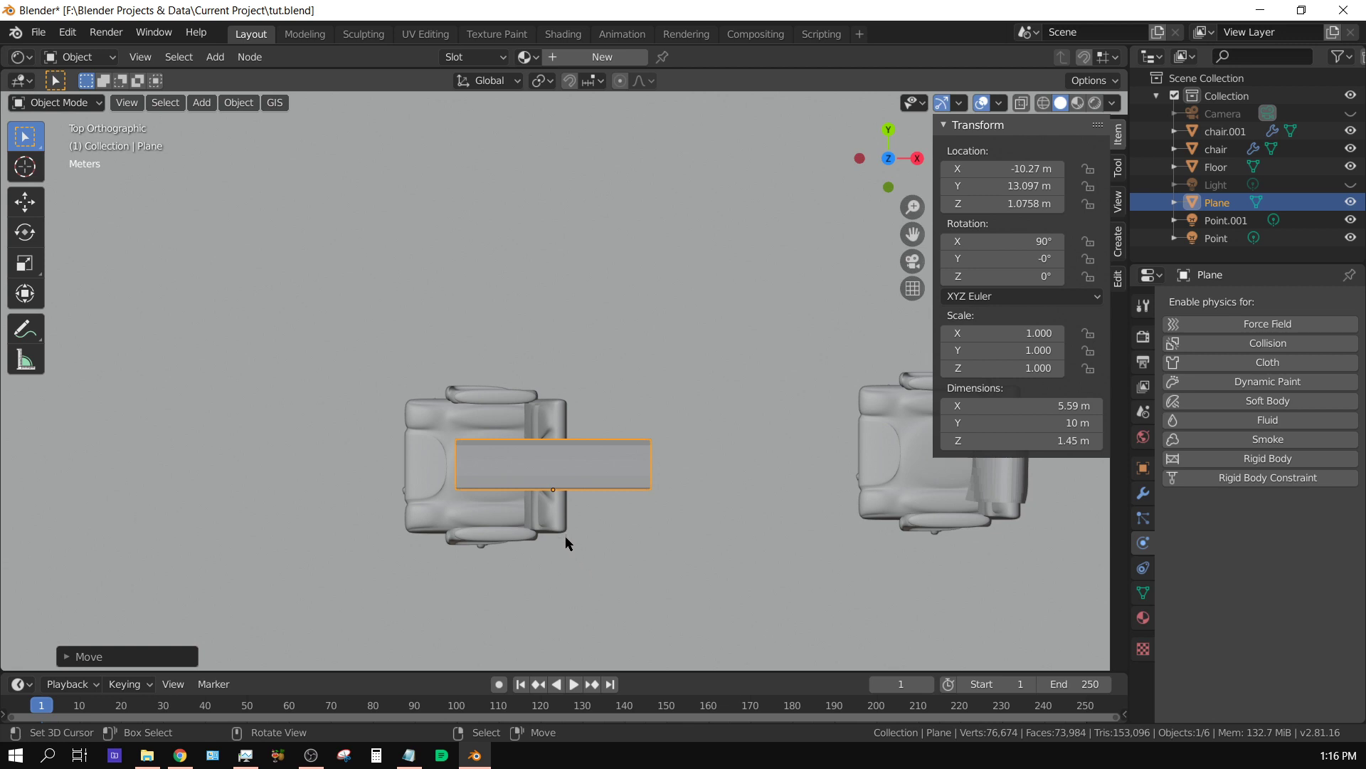
Rotate the plane to 87.6° about the X axis
middle_click_drag(565, 539, 696, 410)
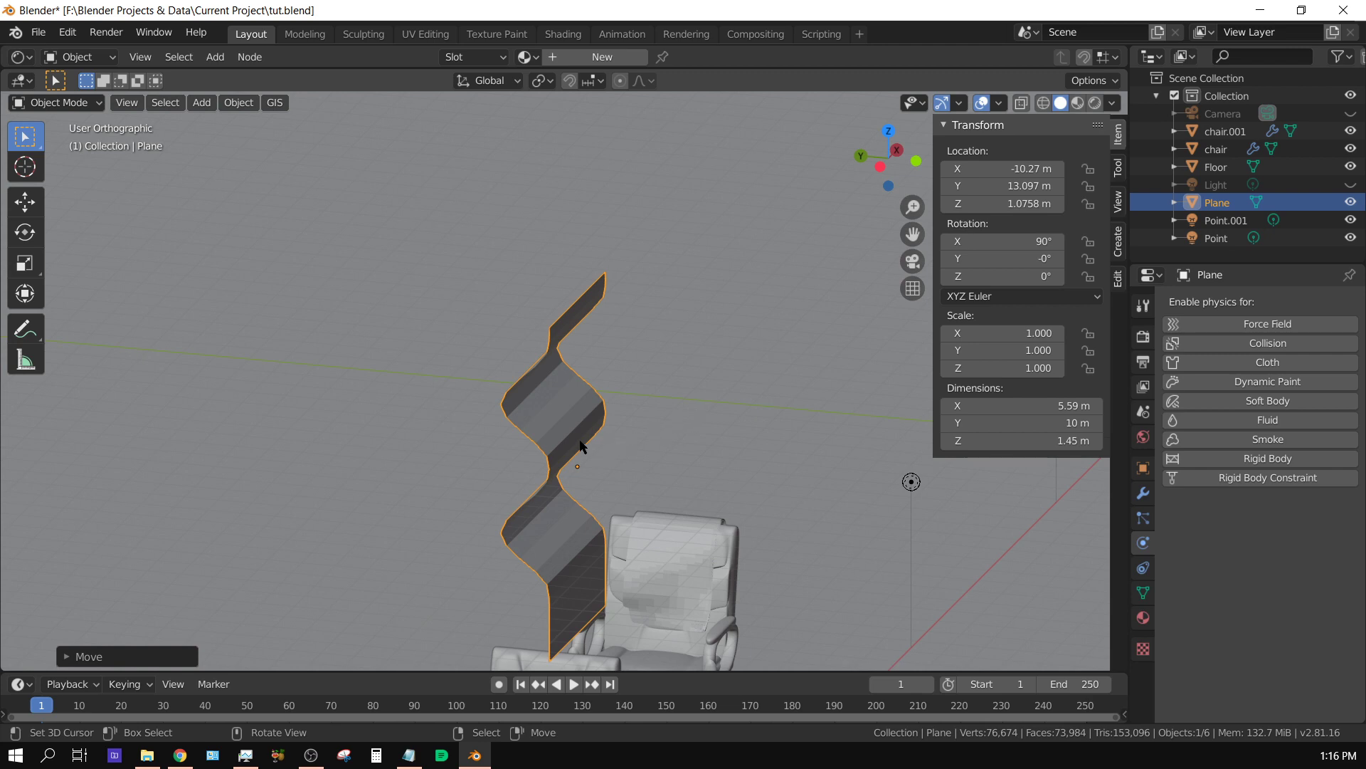
key("KP_3")
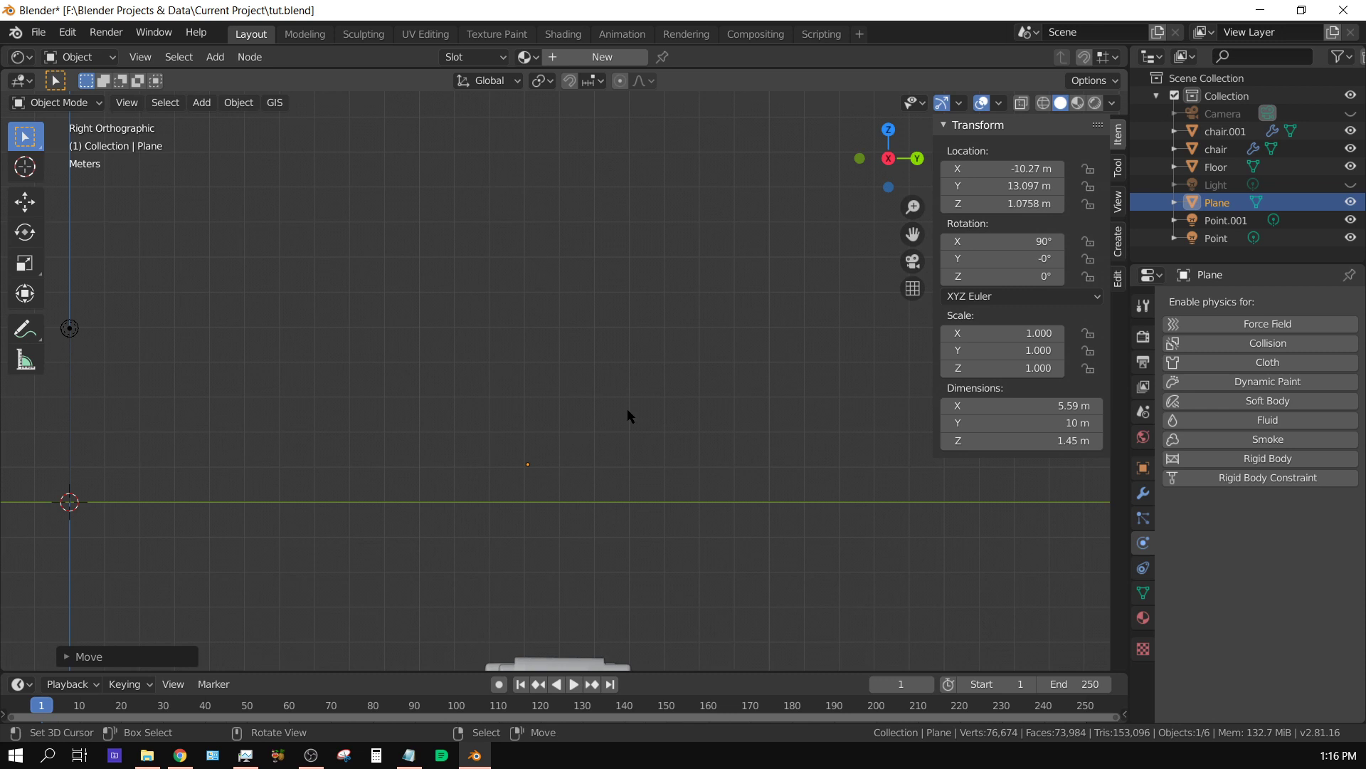
middle_click_drag(602, 522, 601, 552)
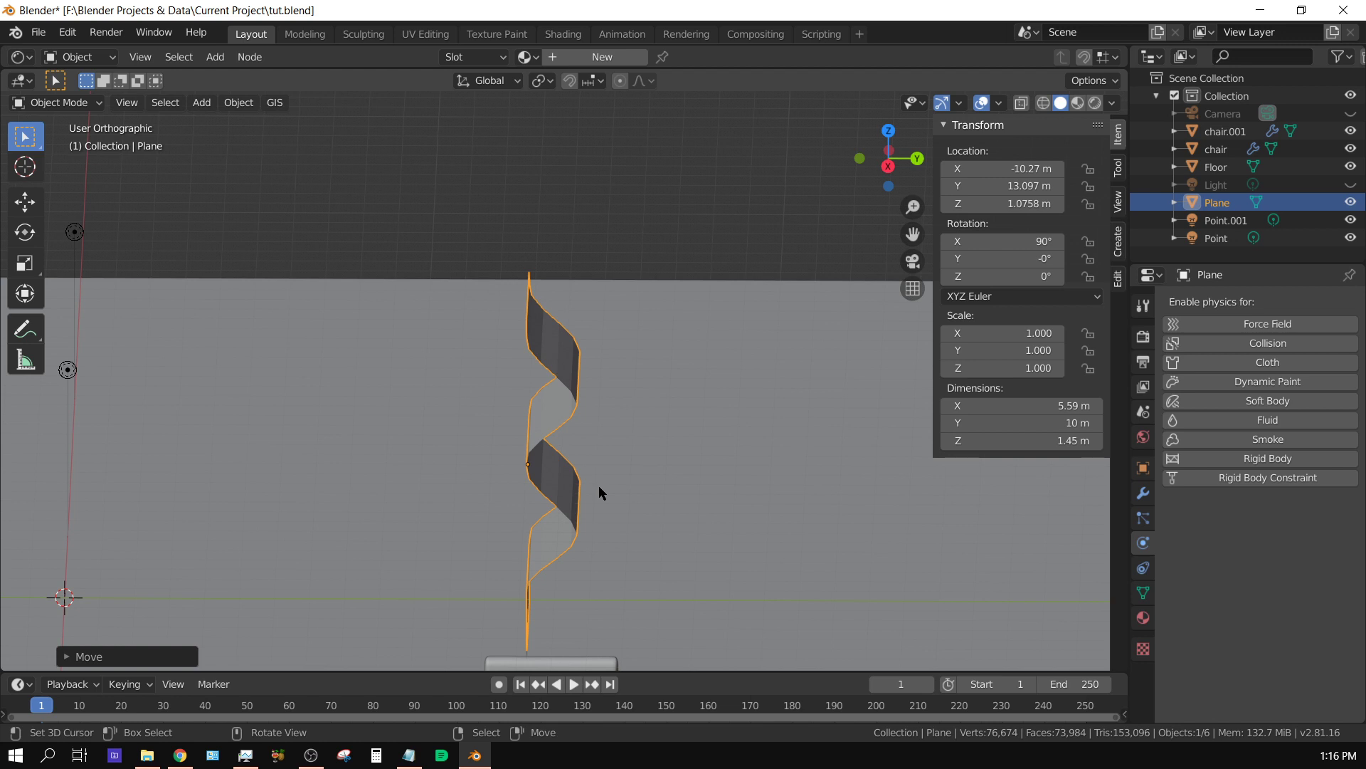
key("r")
key("x")
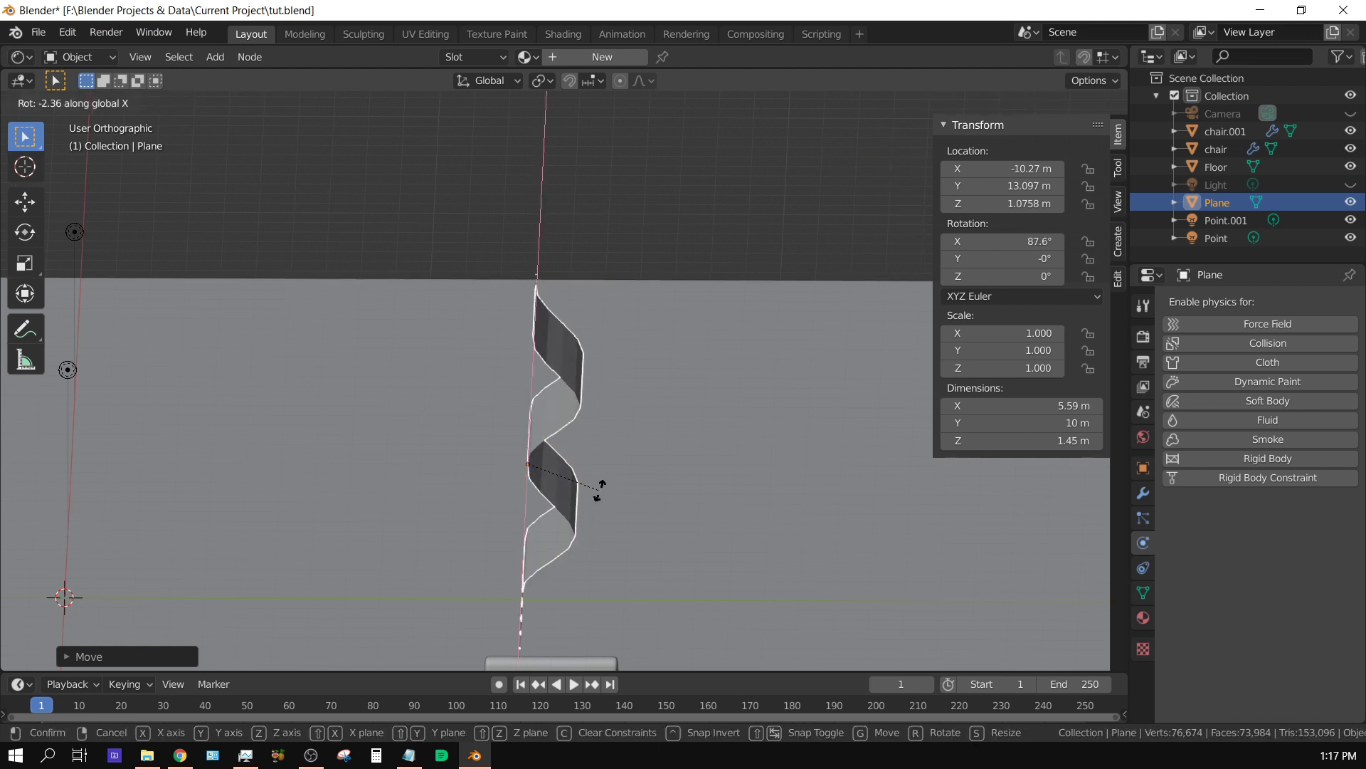
left_click(600, 491)
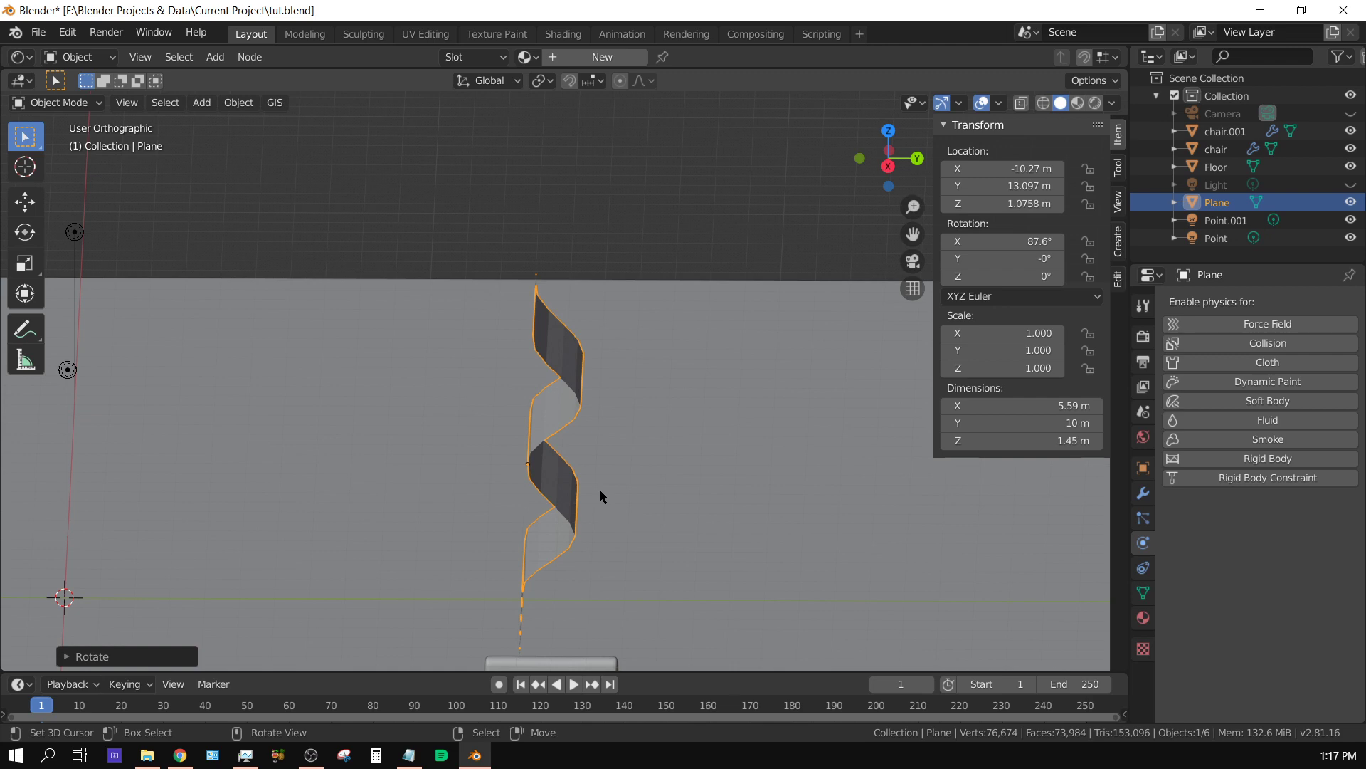
From top view, move the plane back to Y 12.914 m over the chair backrest
key("KP_7")
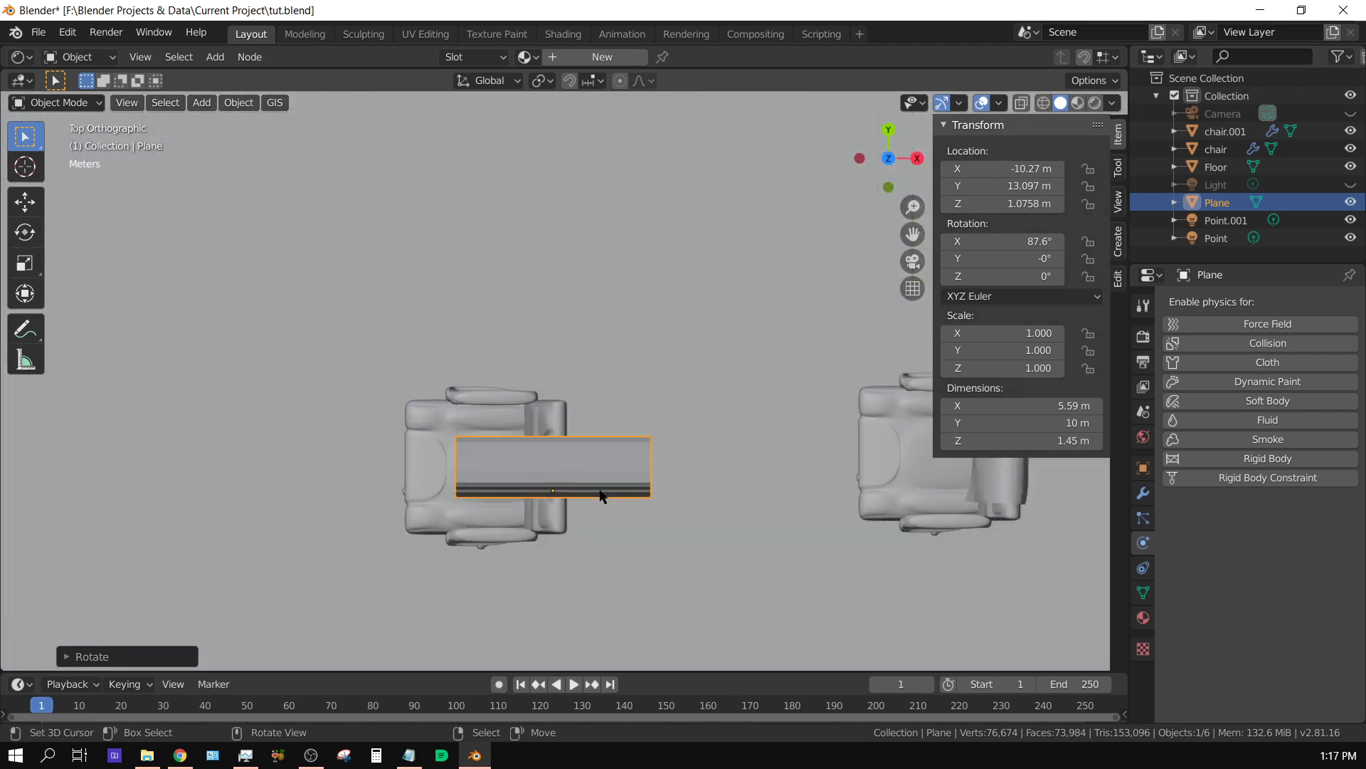
key("g")
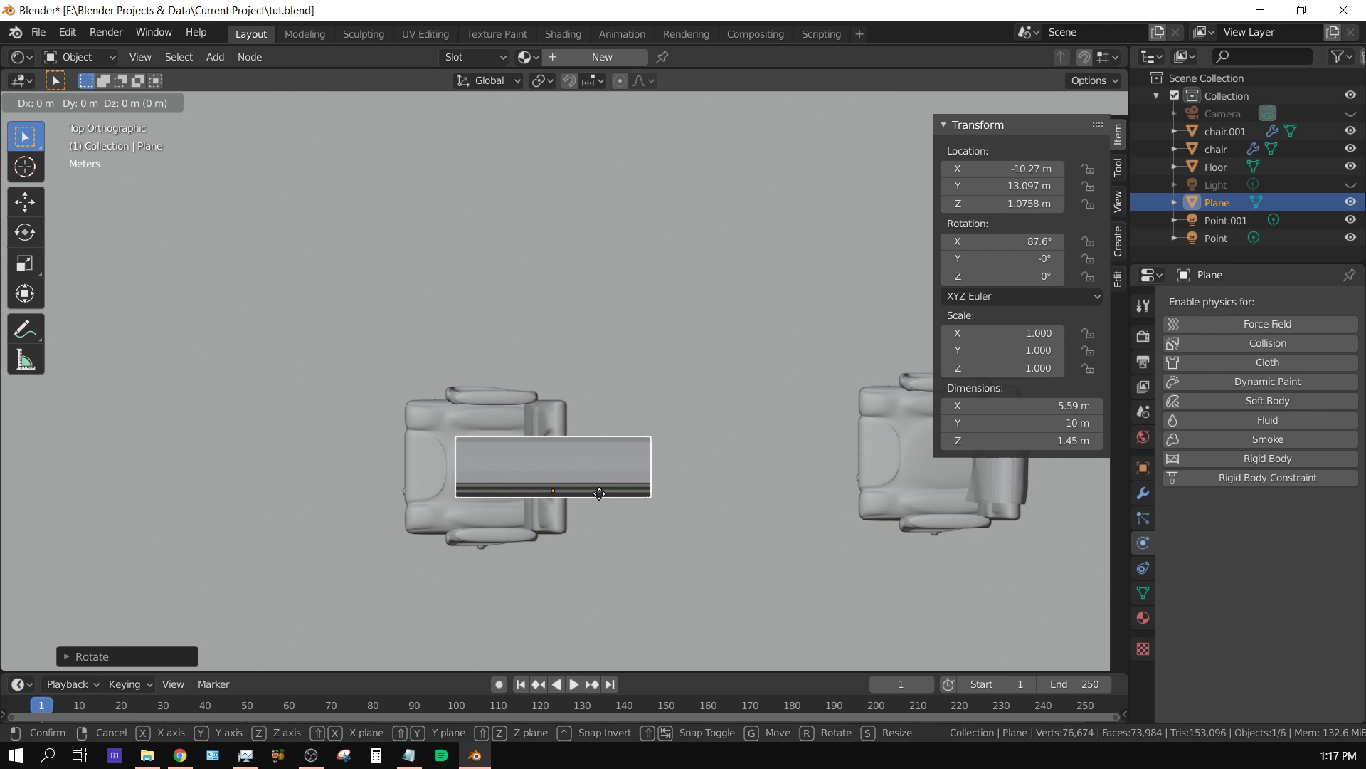
left_click(600, 502)
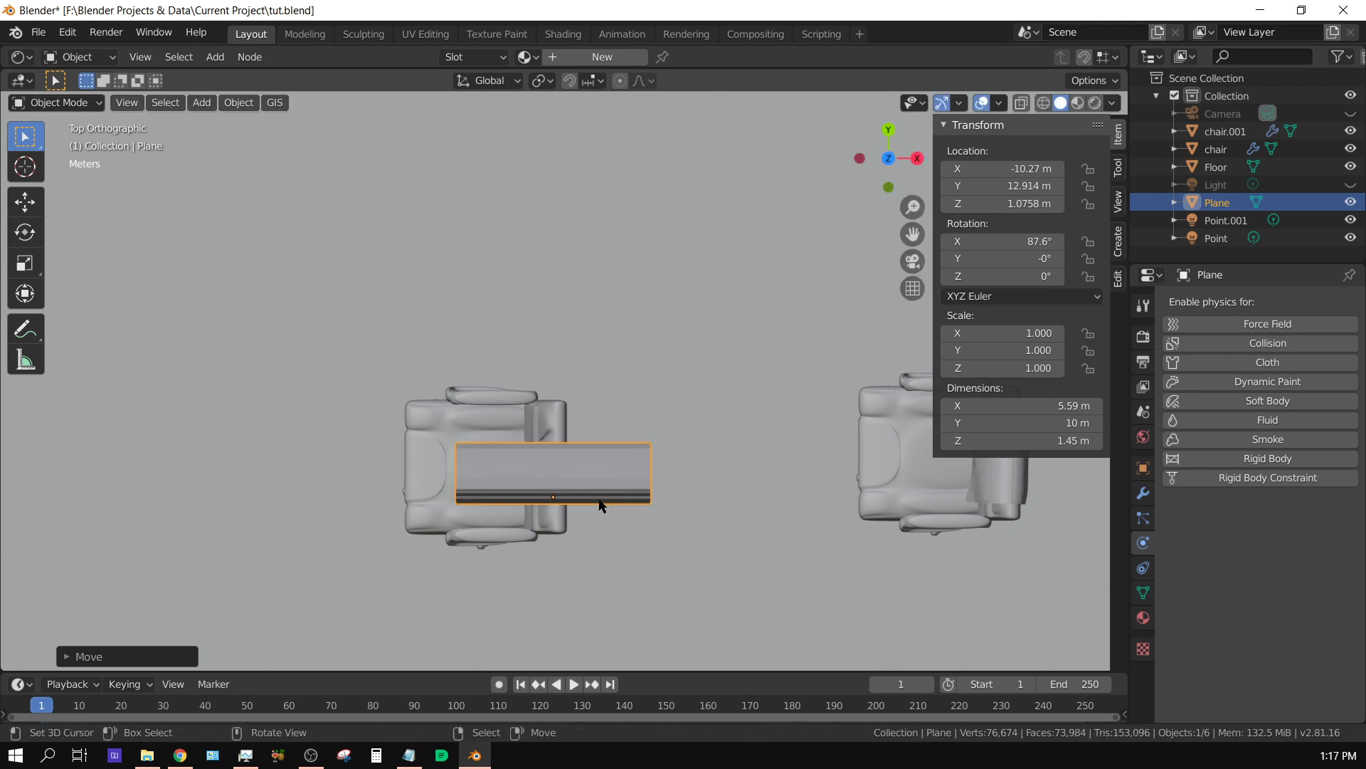
middle_click_drag(609, 527, 682, 458)
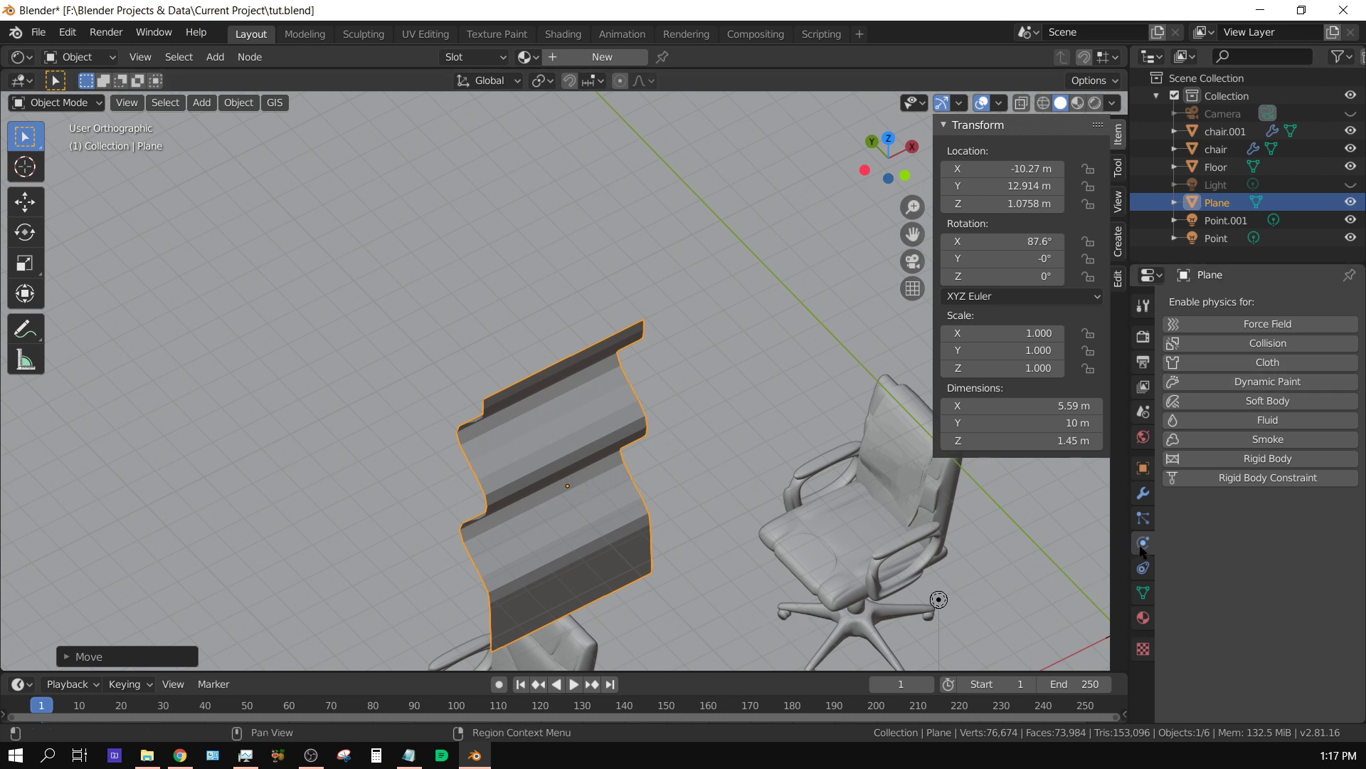
Add cloth physics to the plane and set its collision quality to 5
left_click(1263, 362)
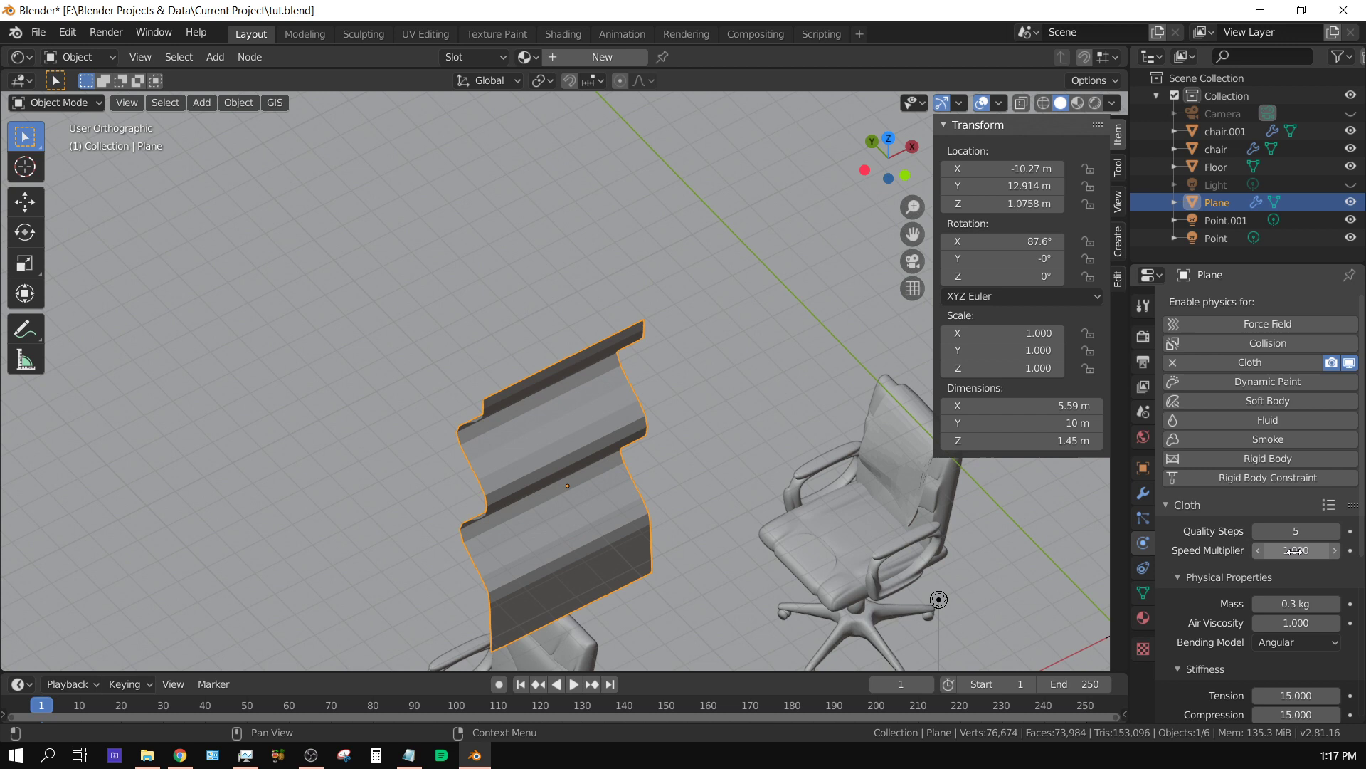
scroll(1214, 673, "down", 3)
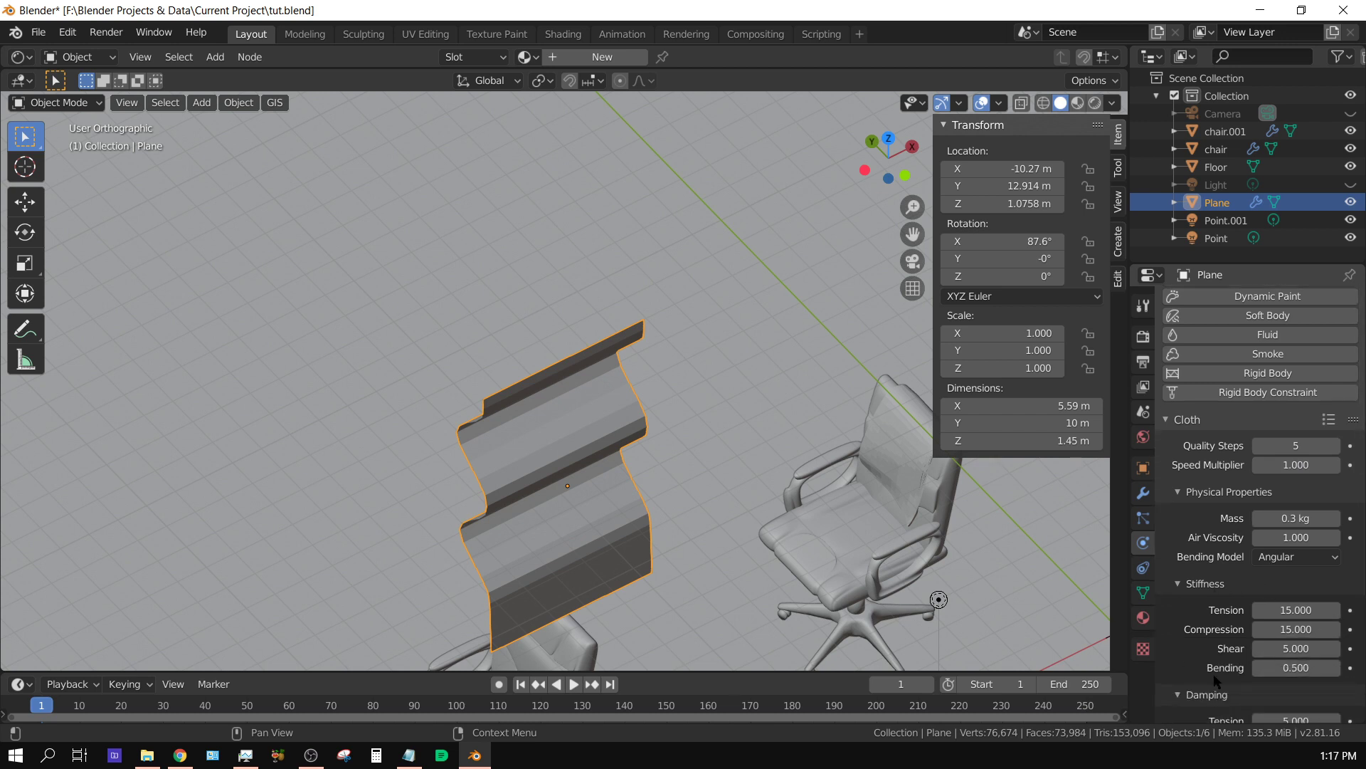
scroll(1214, 675, "down", 6)
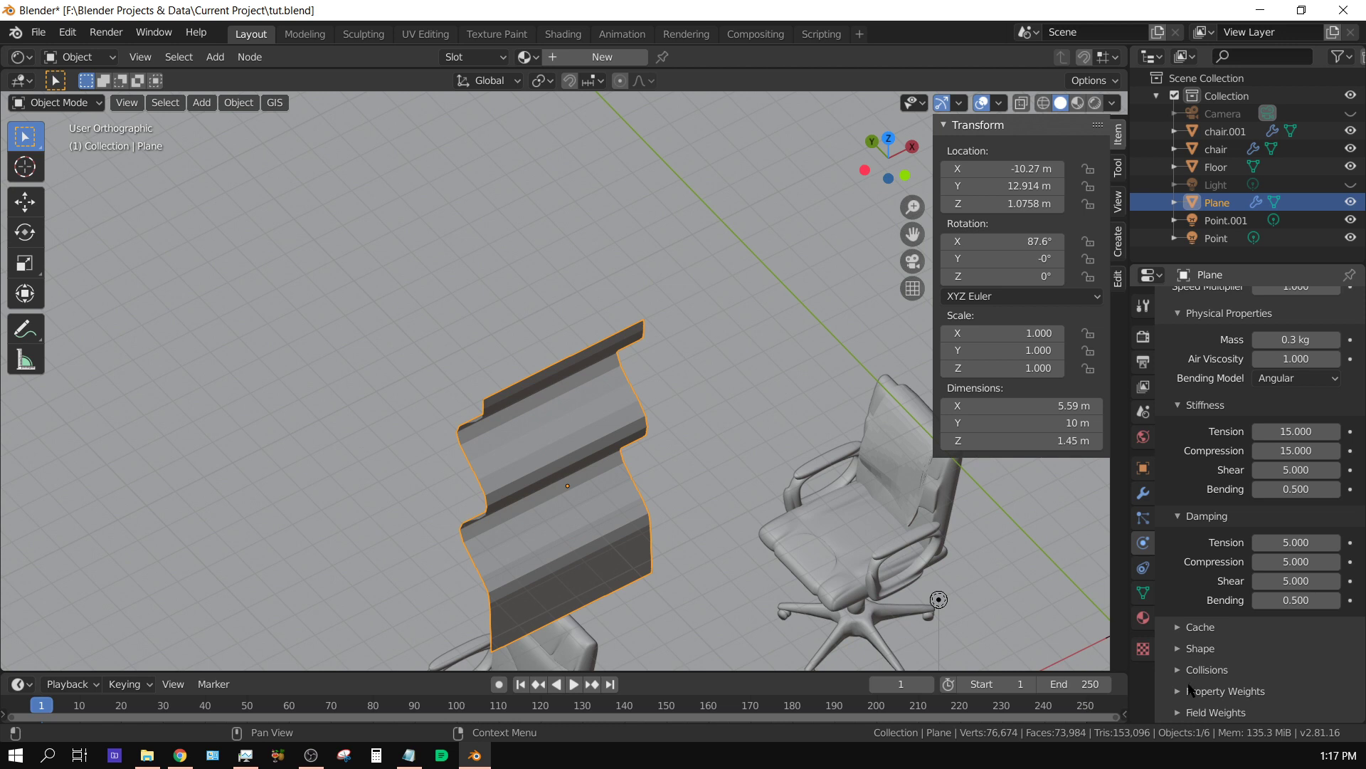
left_click(1177, 669)
scroll(1262, 670, "down", 5)
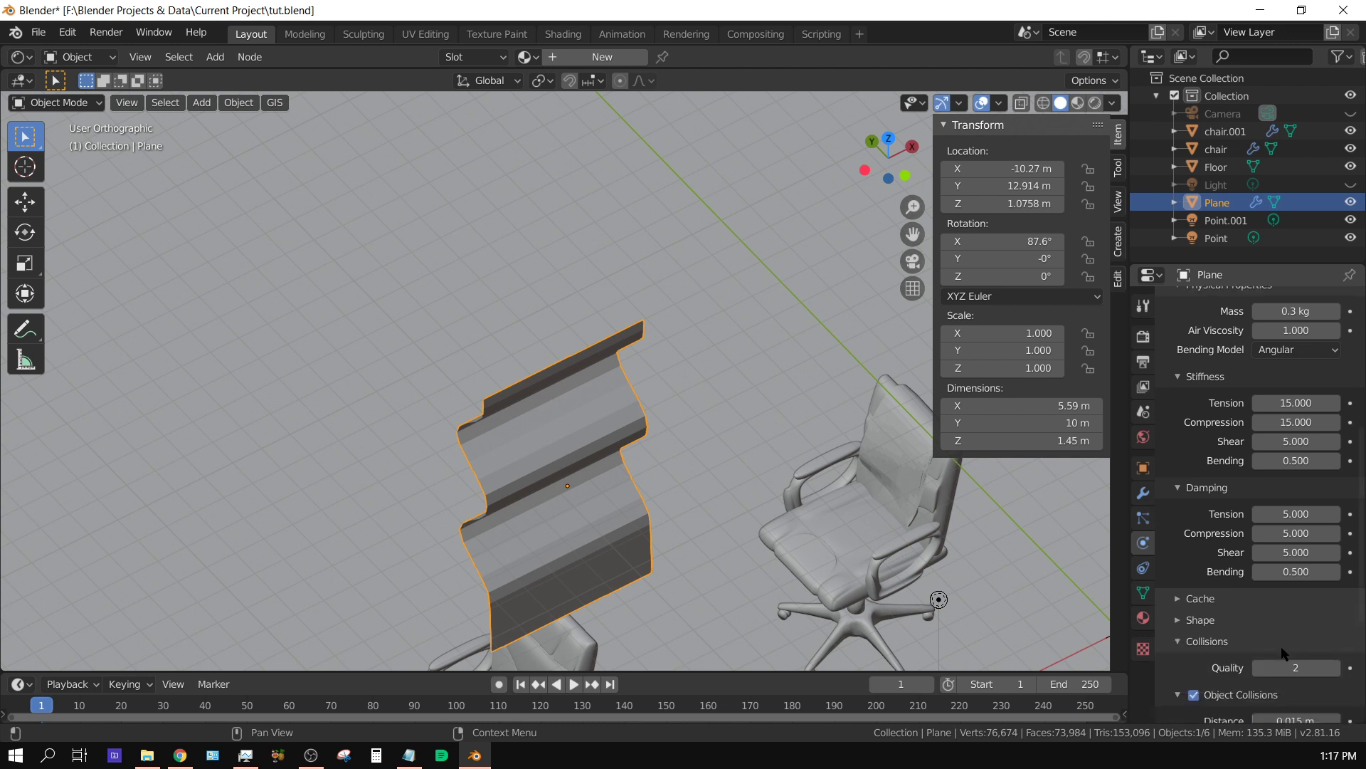
left_click(1288, 557)
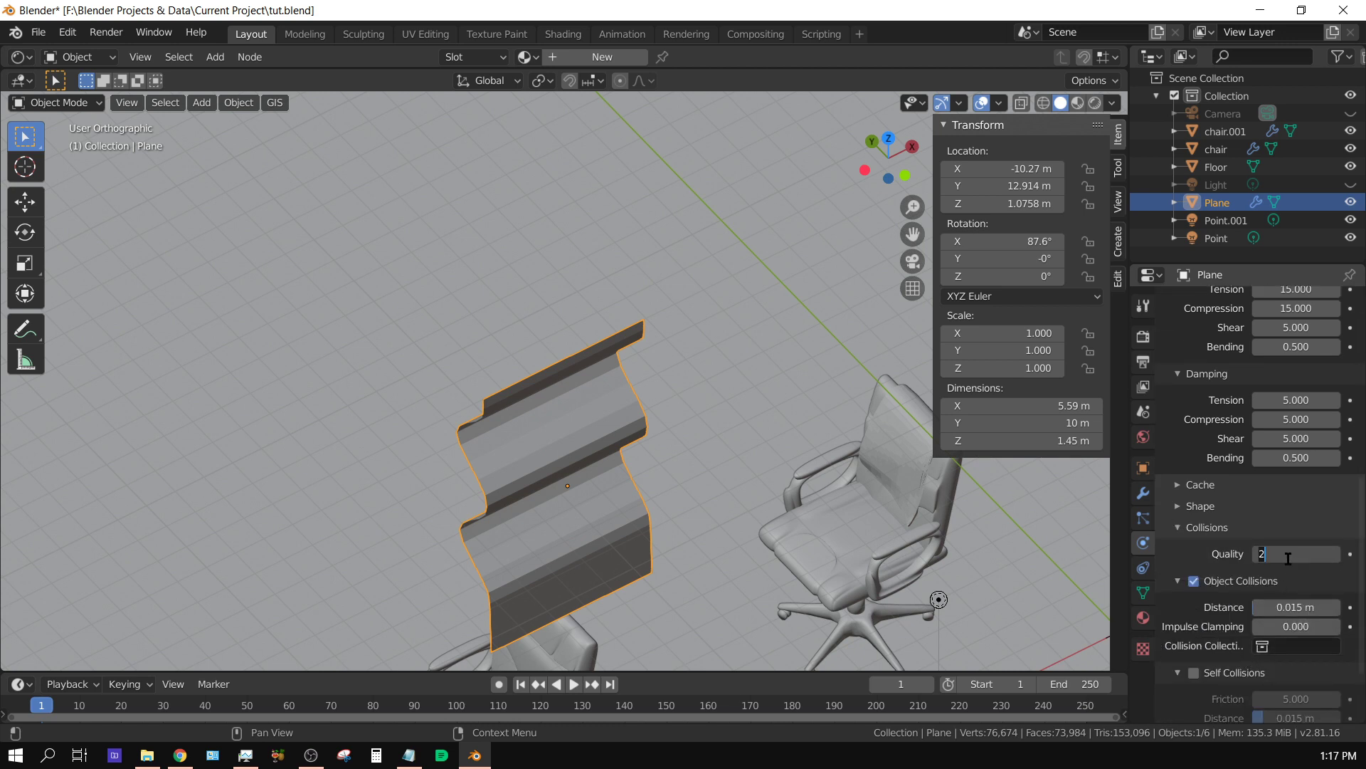
type("5")
key("Return")
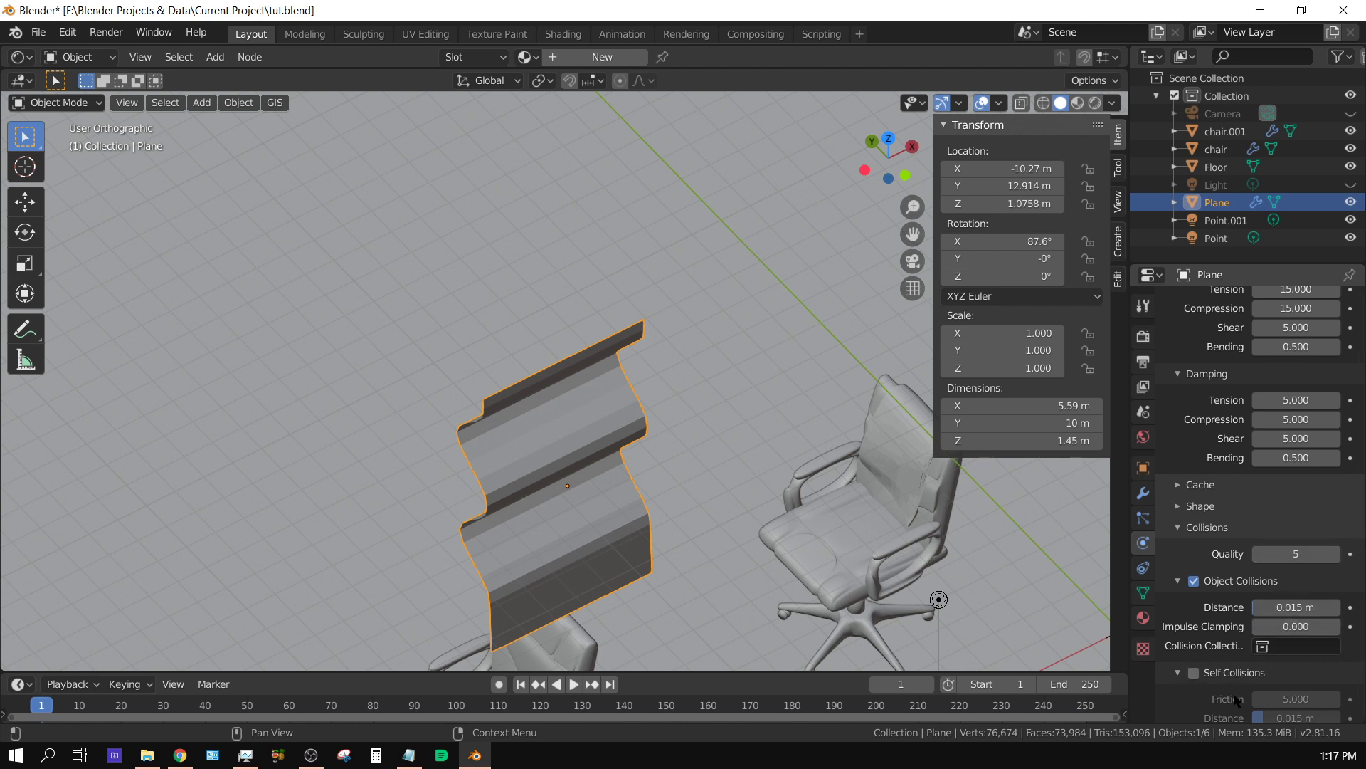
Enable self collisions for the cloth and frame the plane above the chair
left_click(1194, 672)
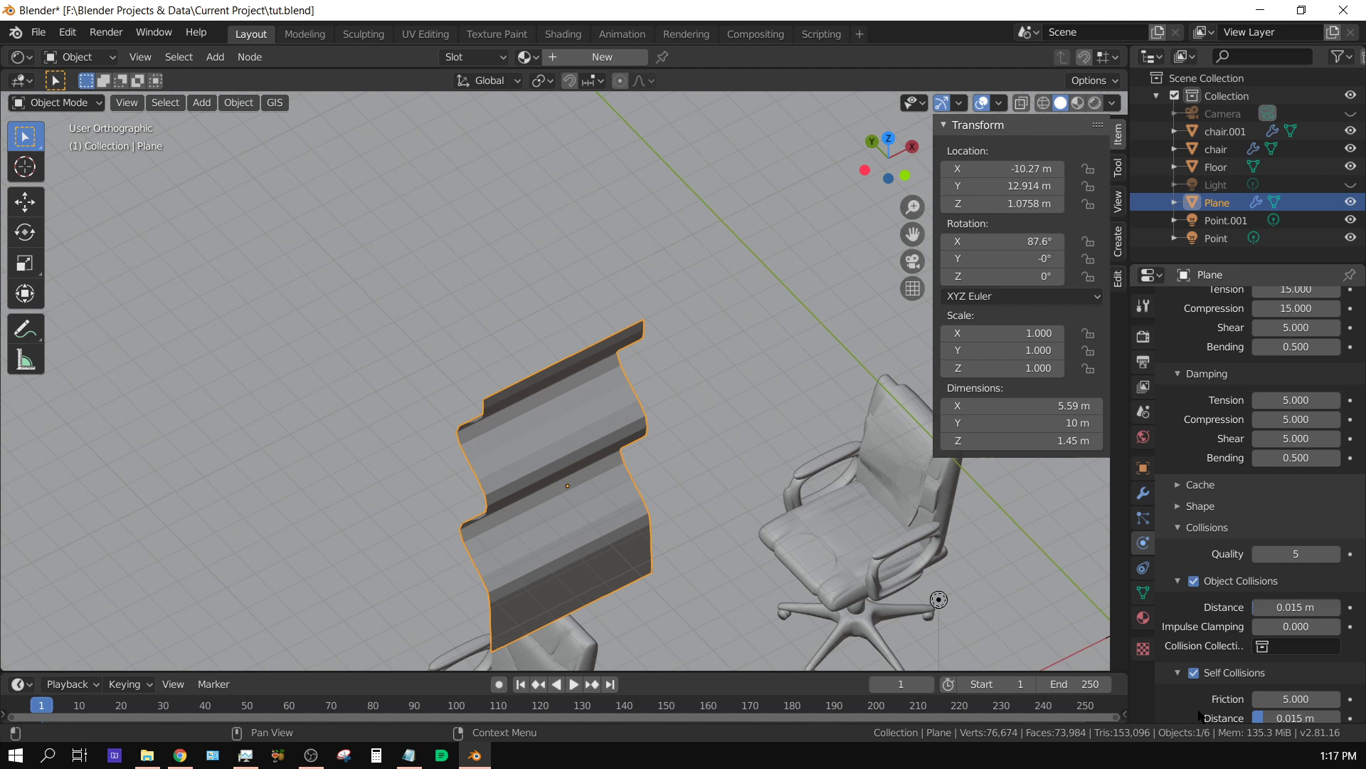
scroll(1199, 712, "down", 3)
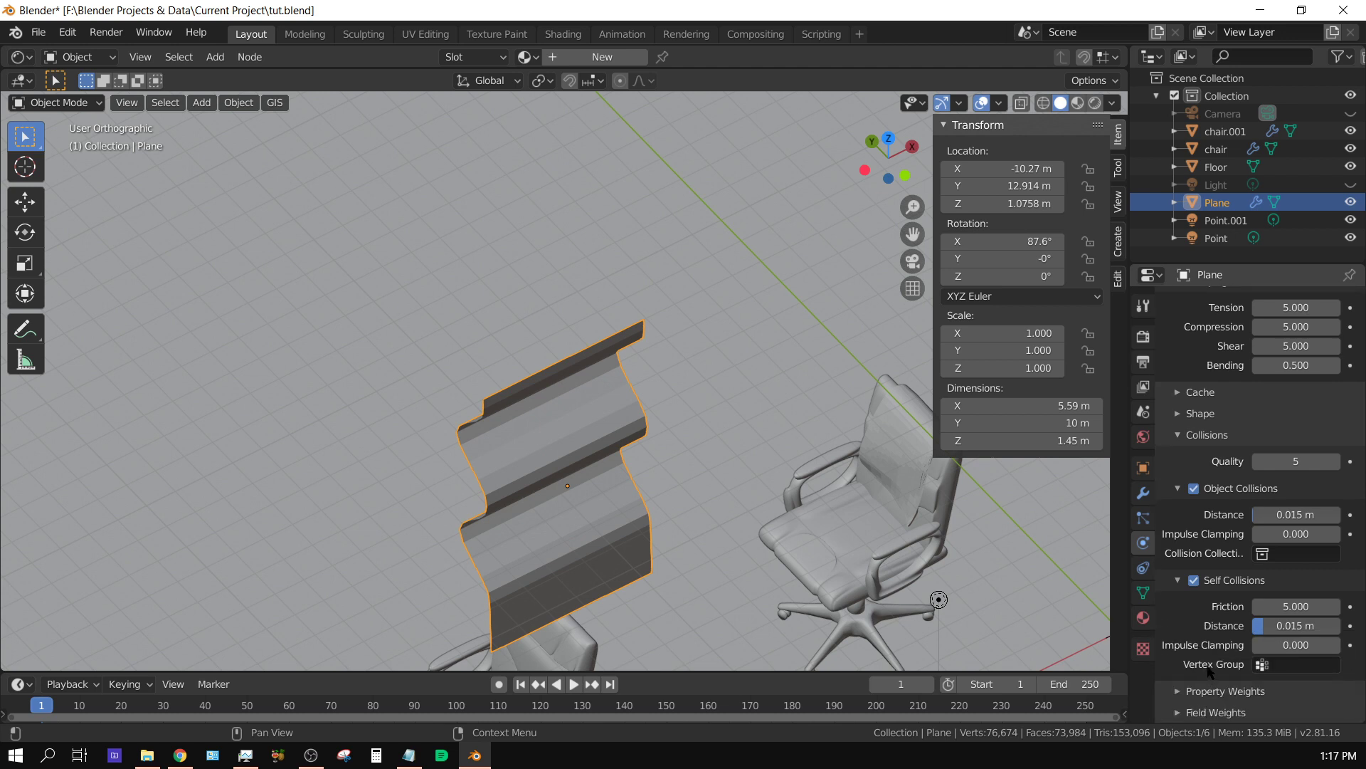
scroll(666, 528, "down", 3)
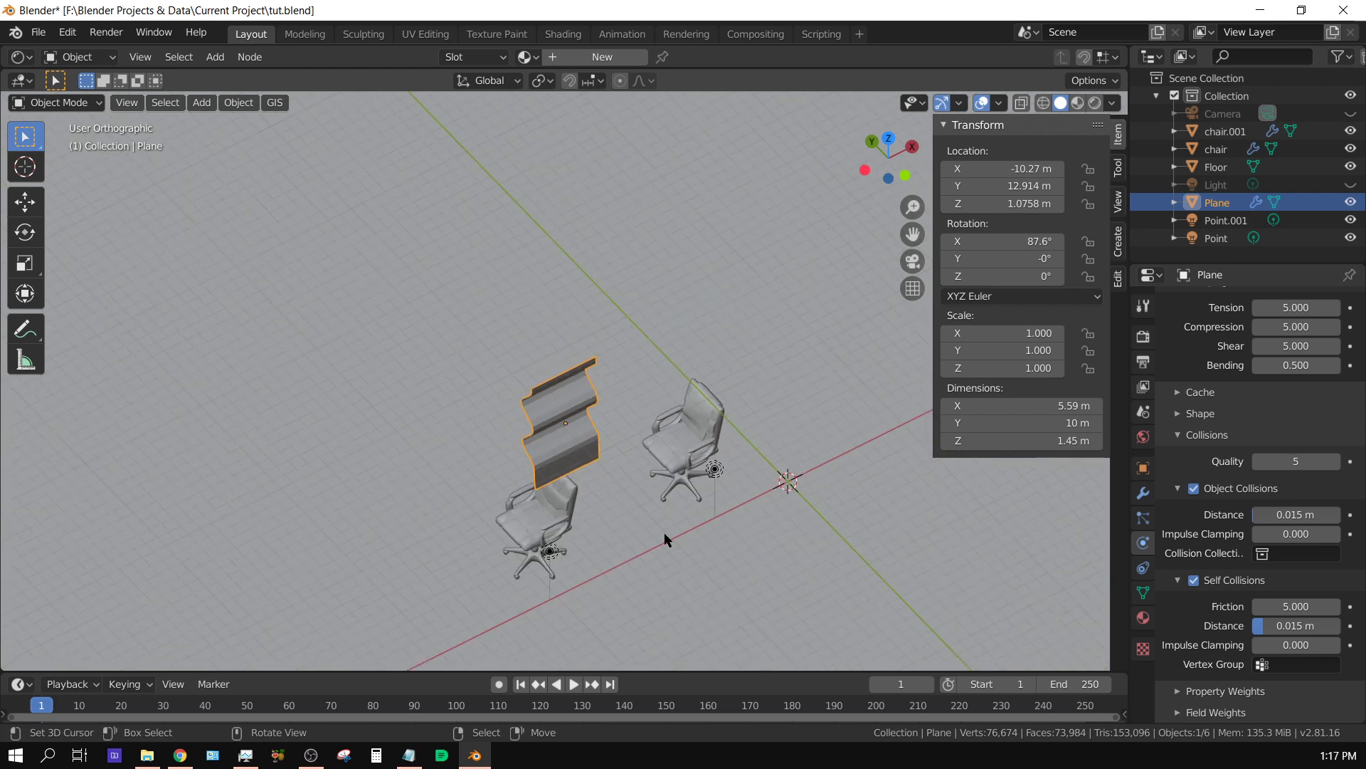
middle_click_drag(709, 548, 651, 515)
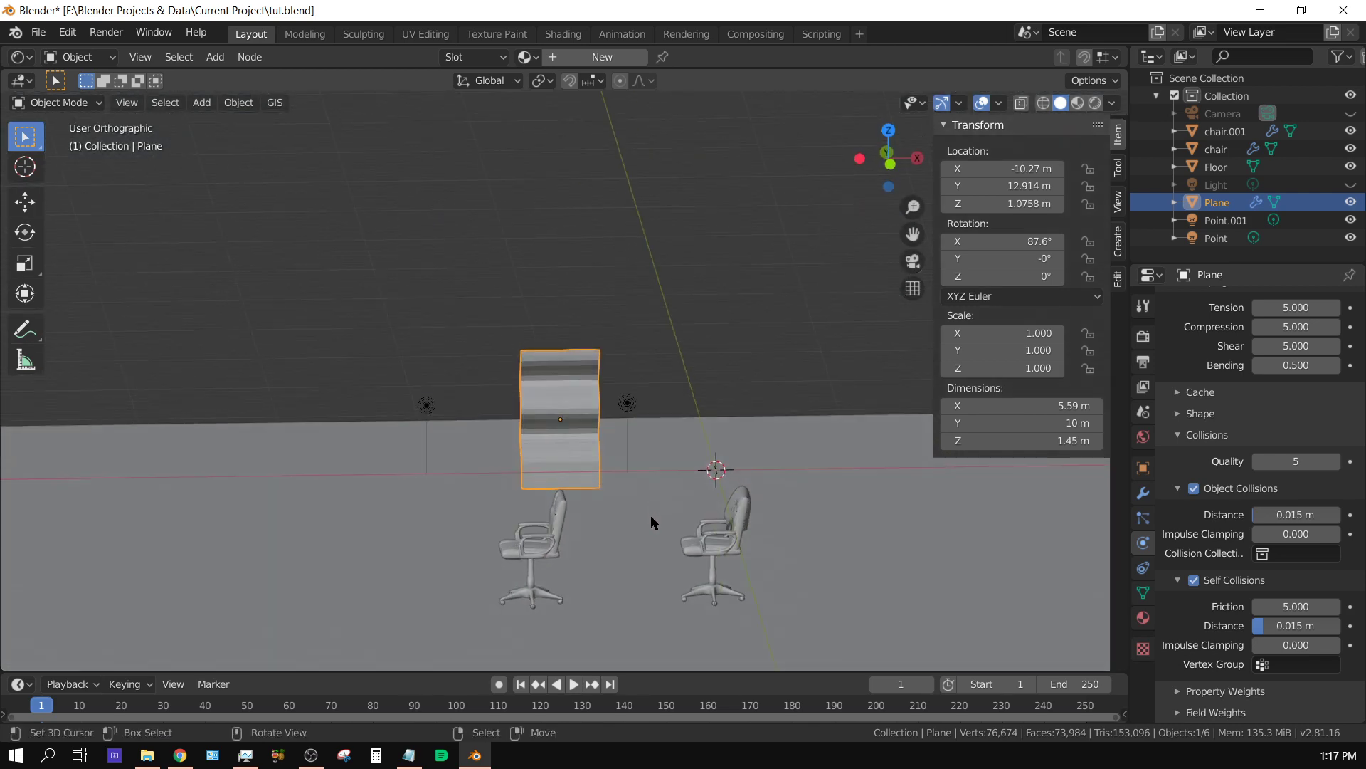
scroll(640, 541, "up", 3)
middle_click_drag(629, 569, 642, 432, "shift")
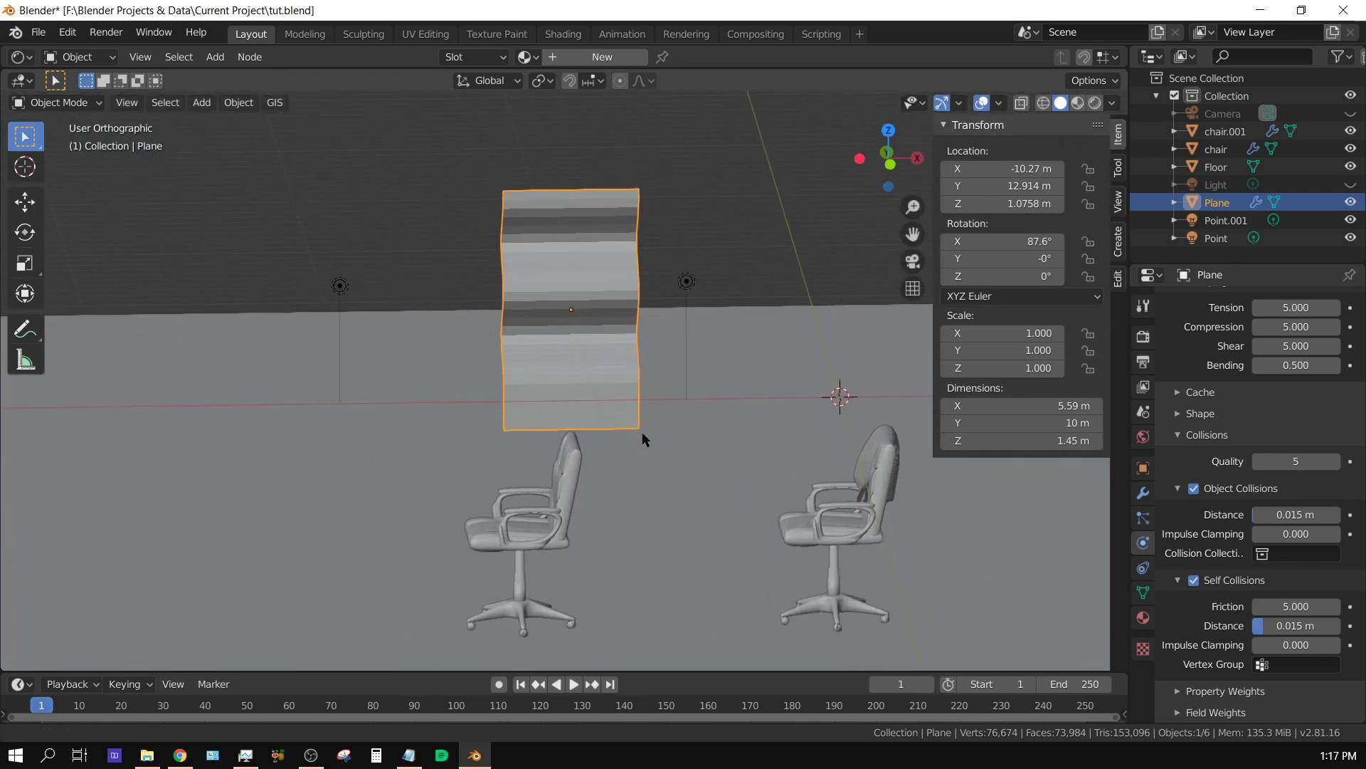
Play the cloth simulation to frame 91 and inspect the folds draped over the chair back
left_click(574, 685)
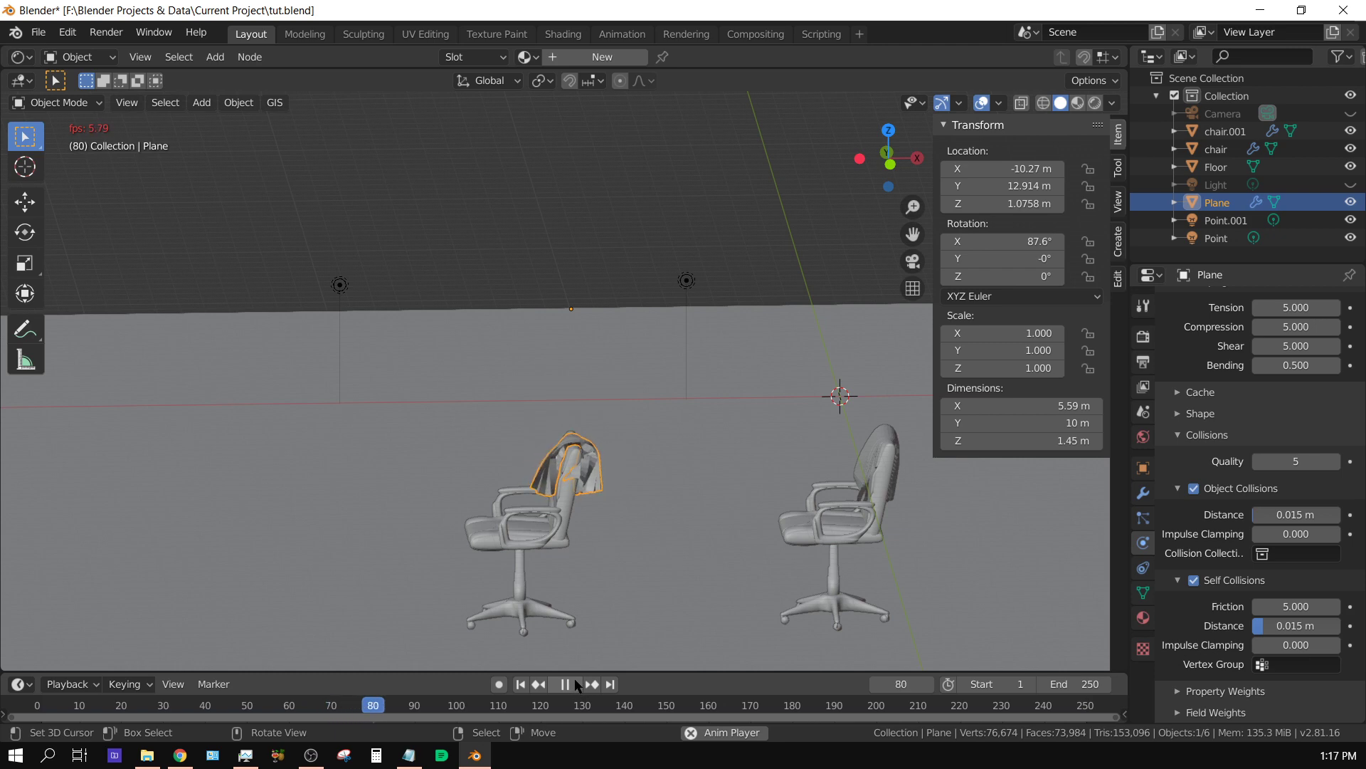
left_click(573, 684)
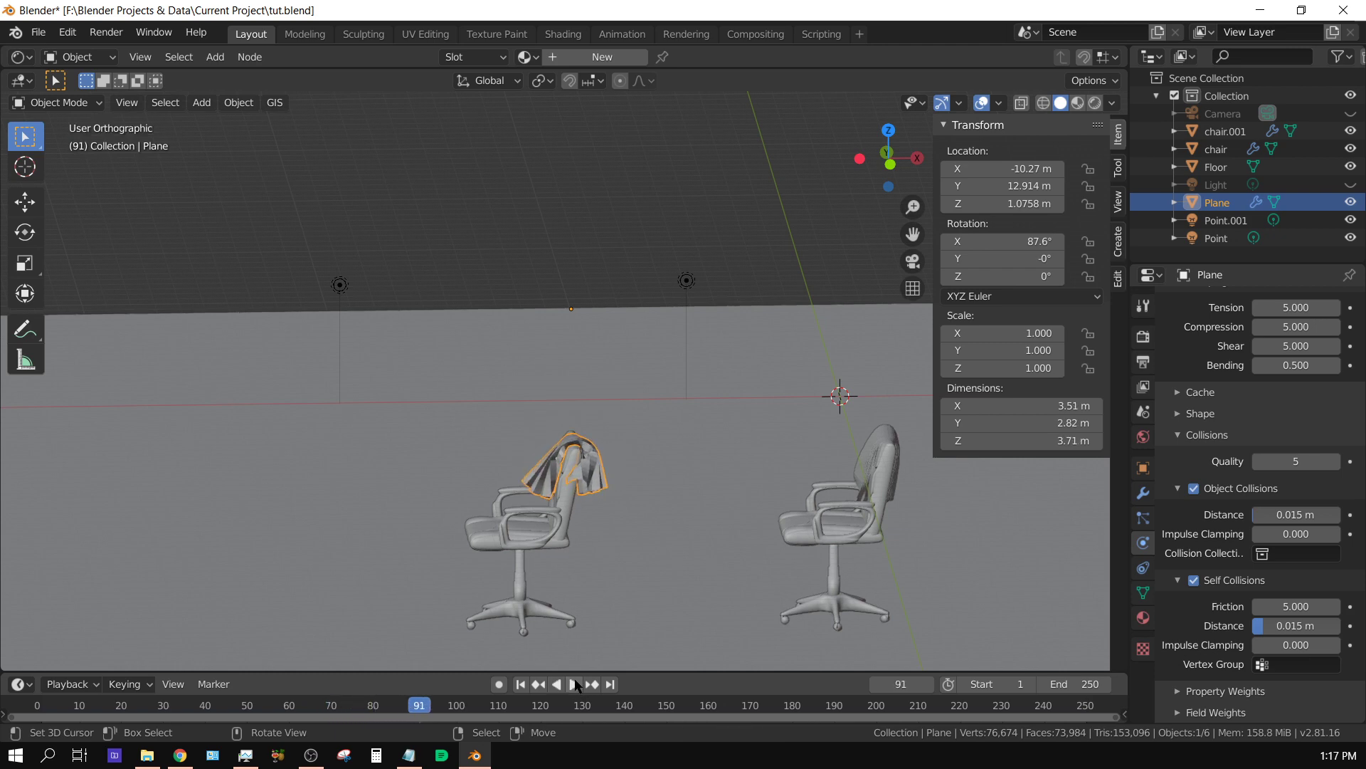
middle_click_drag(626, 588, 795, 588)
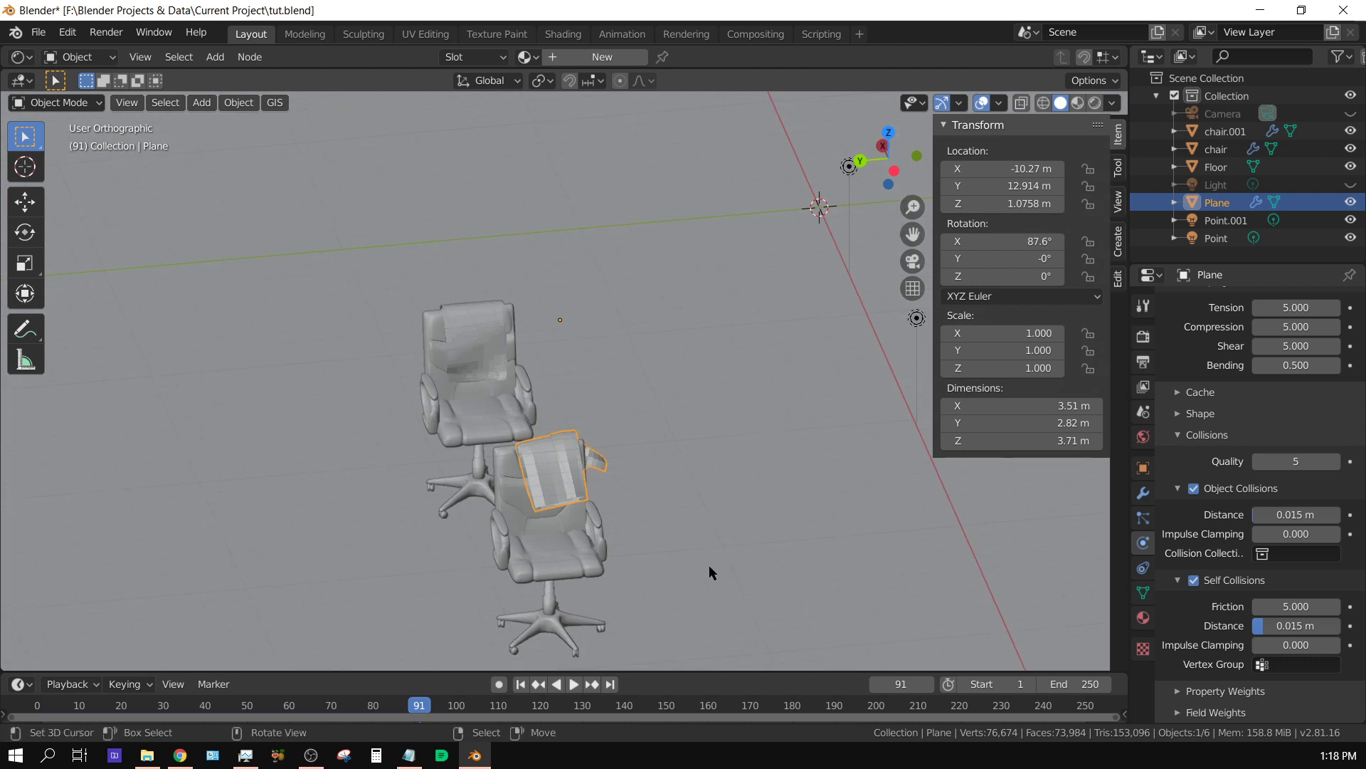
scroll(694, 561, "up", 5)
middle_click_drag(714, 561, 648, 596)
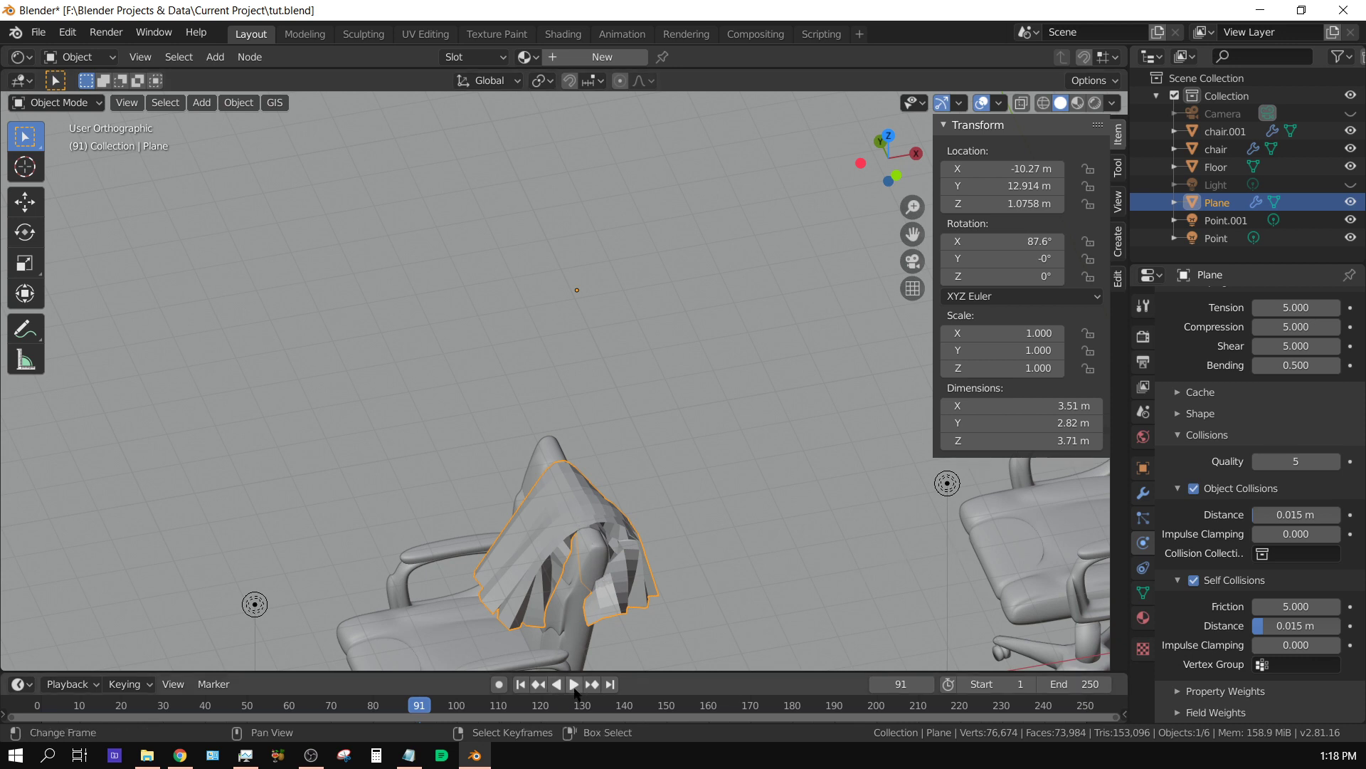
Apply the Cloth modifier to keep the drape, then rewind the timeline to frame 1
left_click(1143, 494)
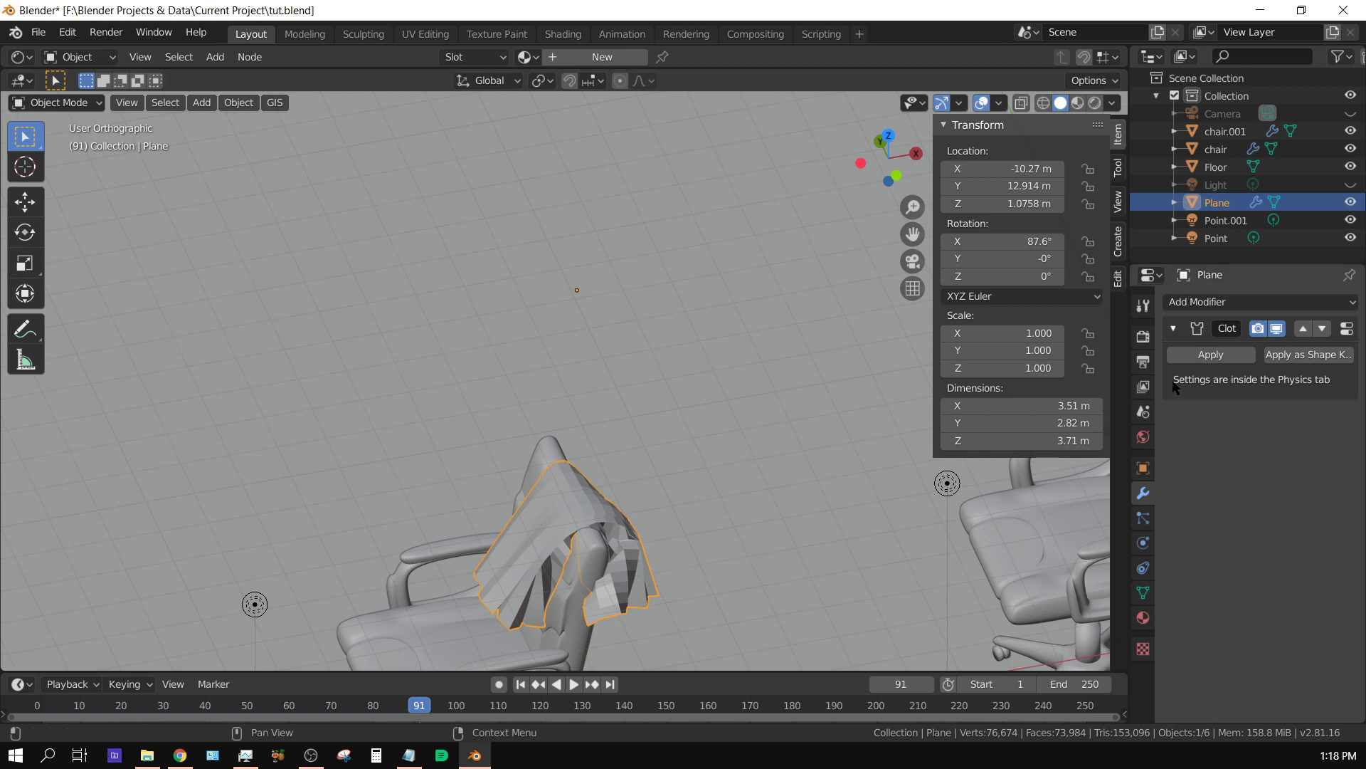
left_click(1217, 355)
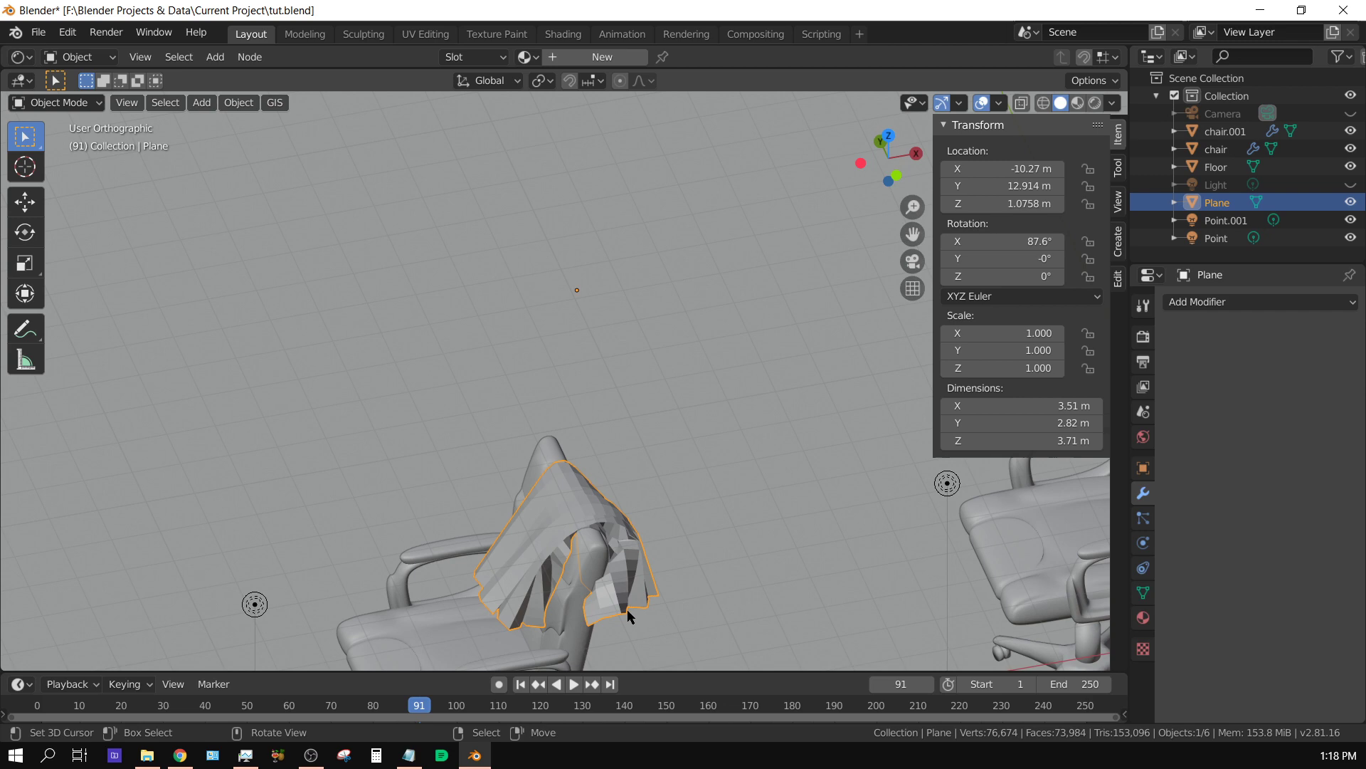
left_click(520, 684)
middle_click_drag(595, 625, 725, 443)
left_click(247, 106)
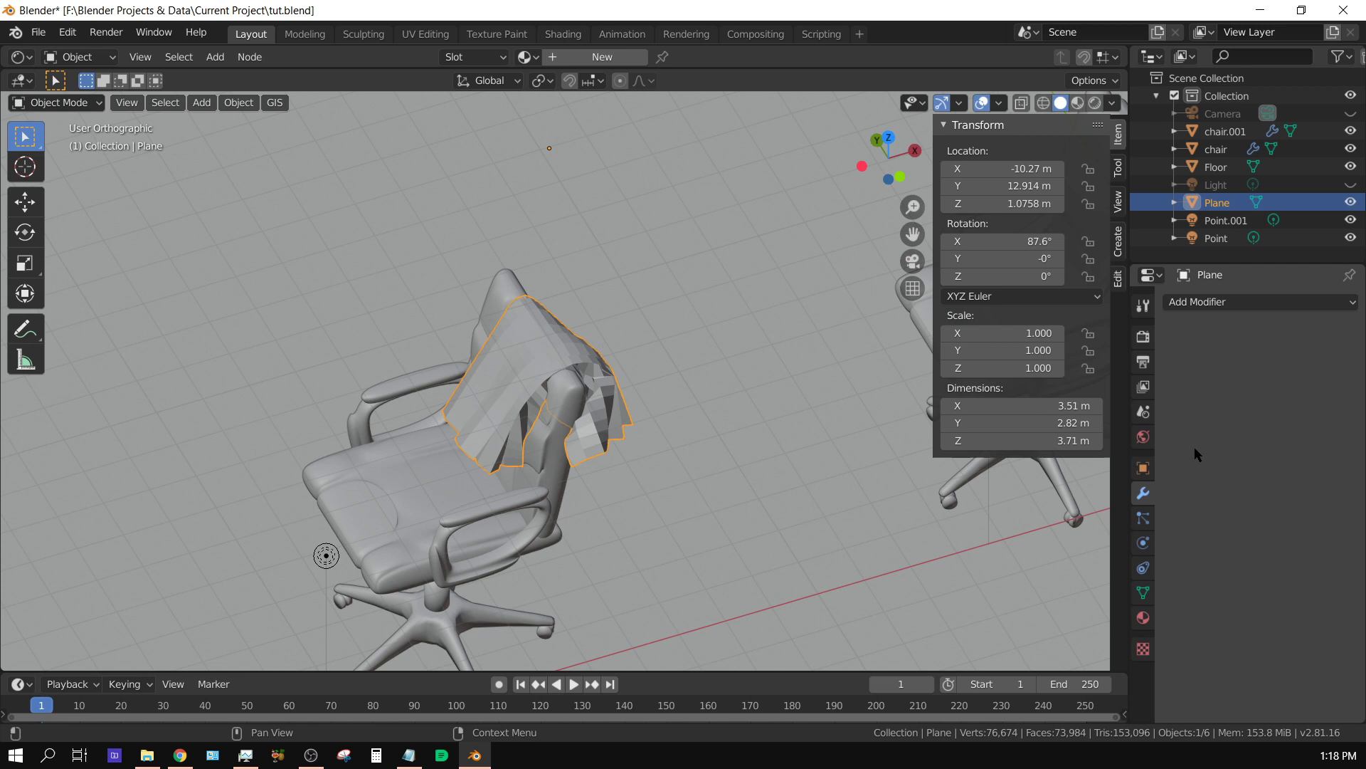
Add a Solidify modifier to the draped cloth
left_click(1201, 305)
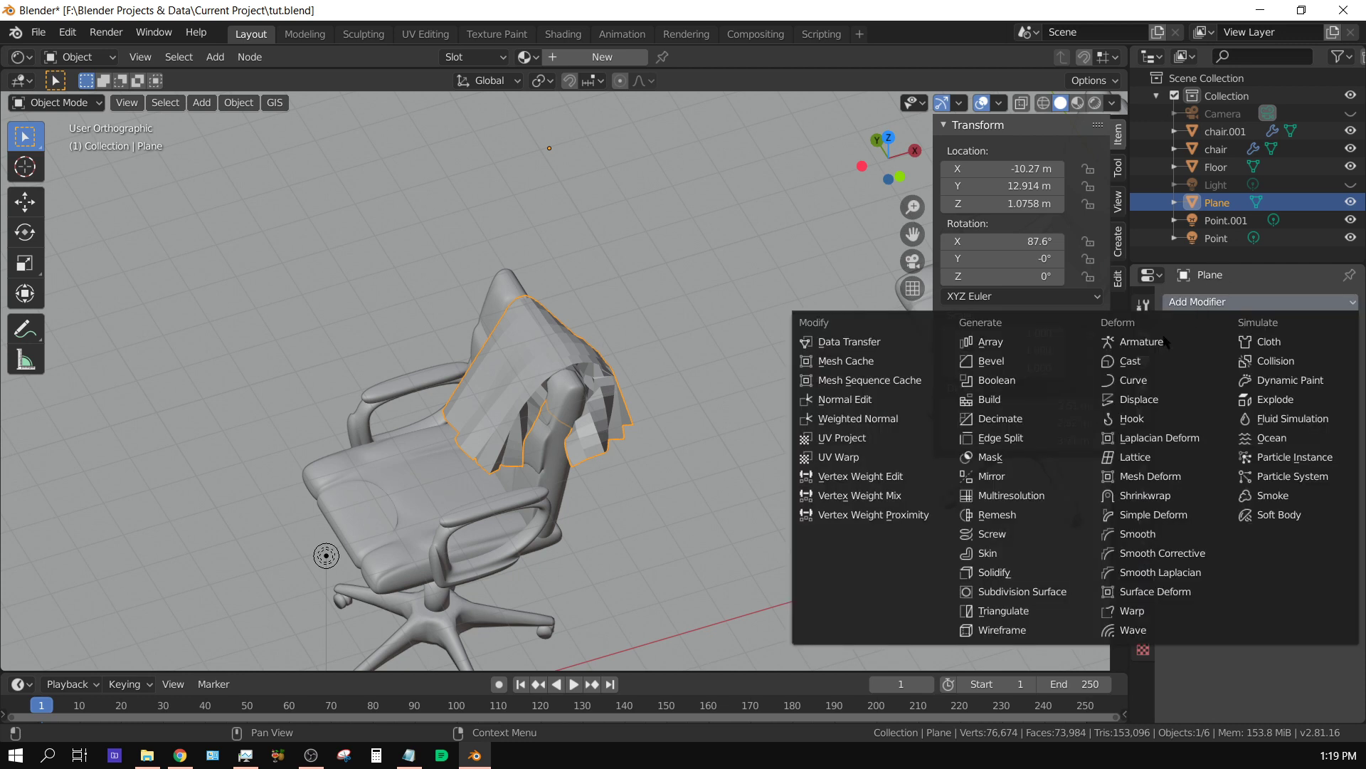
left_click(1010, 572)
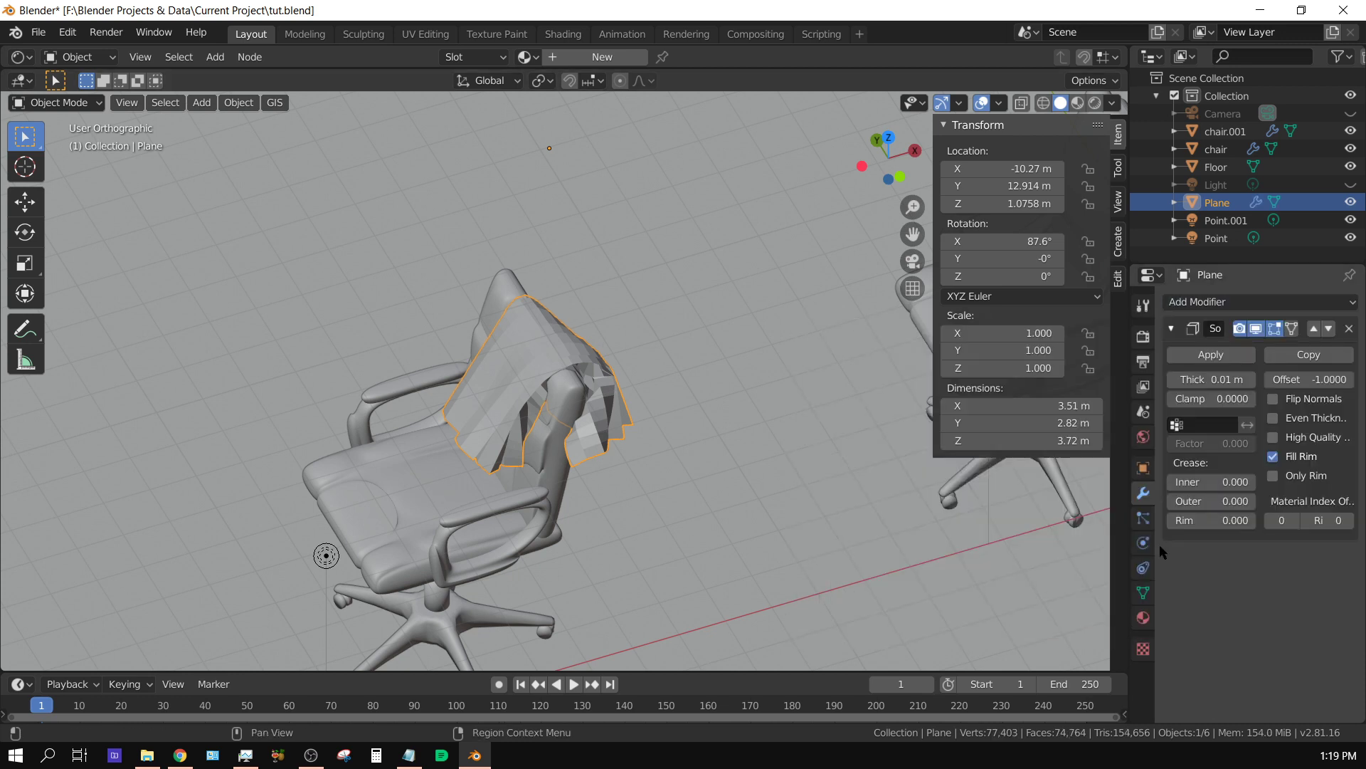
scroll(573, 514, "up", 3)
scroll(574, 531, "up", 4)
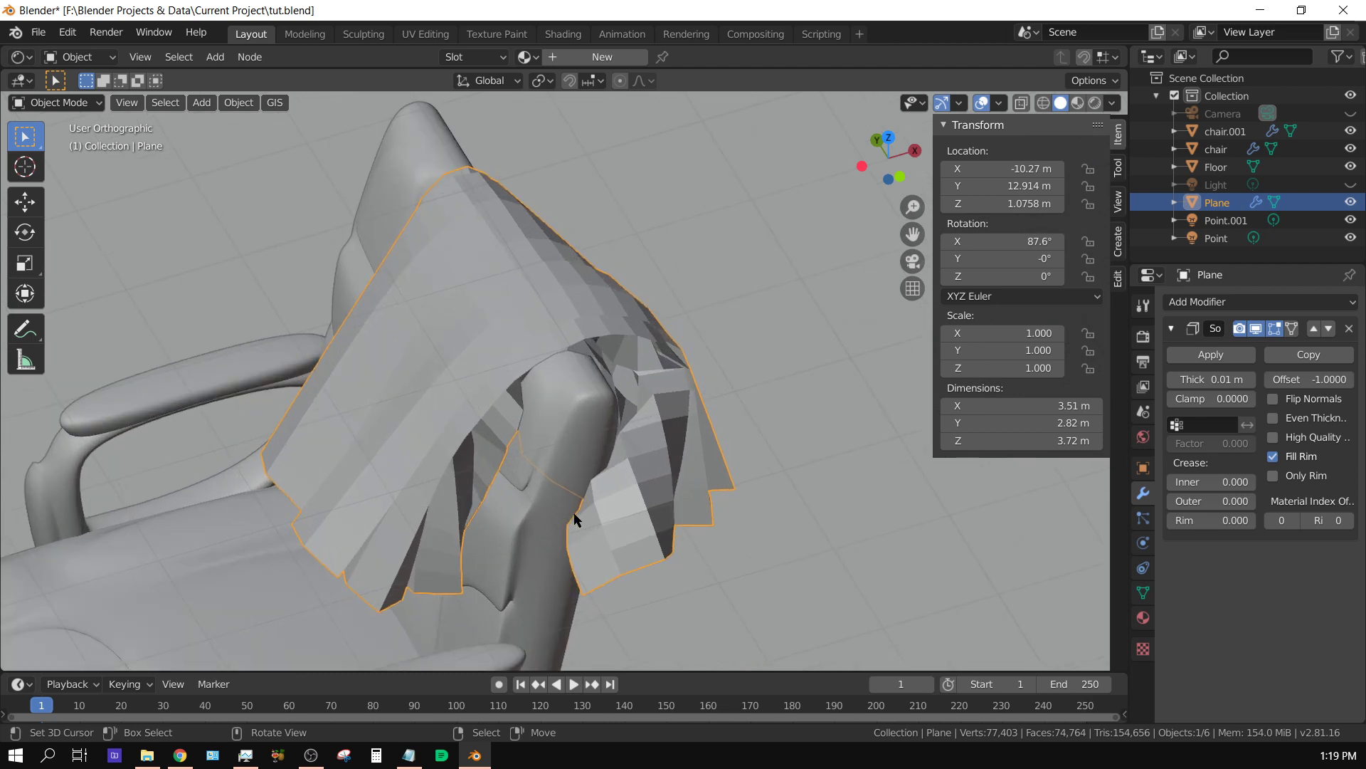
middle_click_drag(573, 531, 711, 435)
scroll(716, 348, "up", 3)
Set the Solidify thickness to -0.03 m
mouse_move(1211, 379)
left_mouse_down()
mouse_move(1231, 380)
mouse_move(1155, 379)
mouse_move(1187, 379)
left_mouse_up()
left_click(1250, 379)
left_click(1250, 379)
left_click(1249, 379)
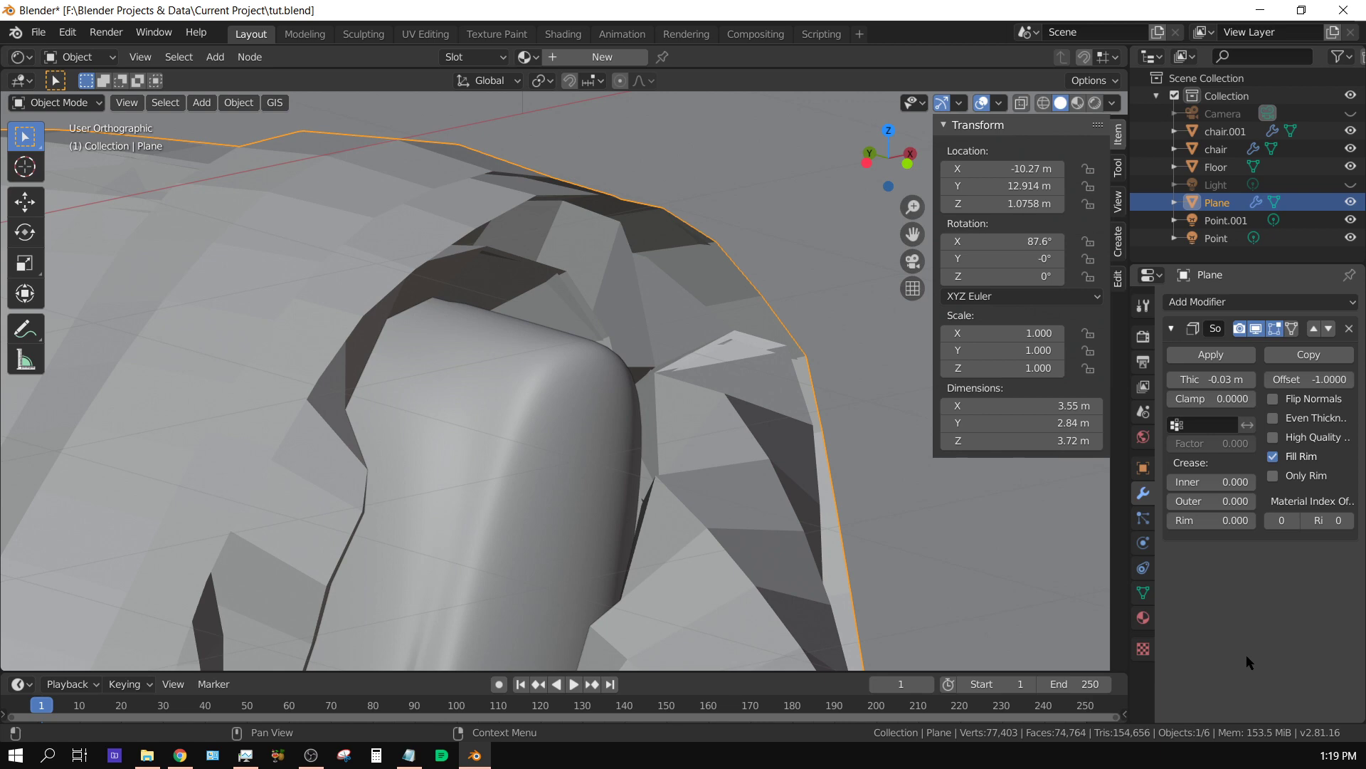
scroll(666, 384, "down", 4)
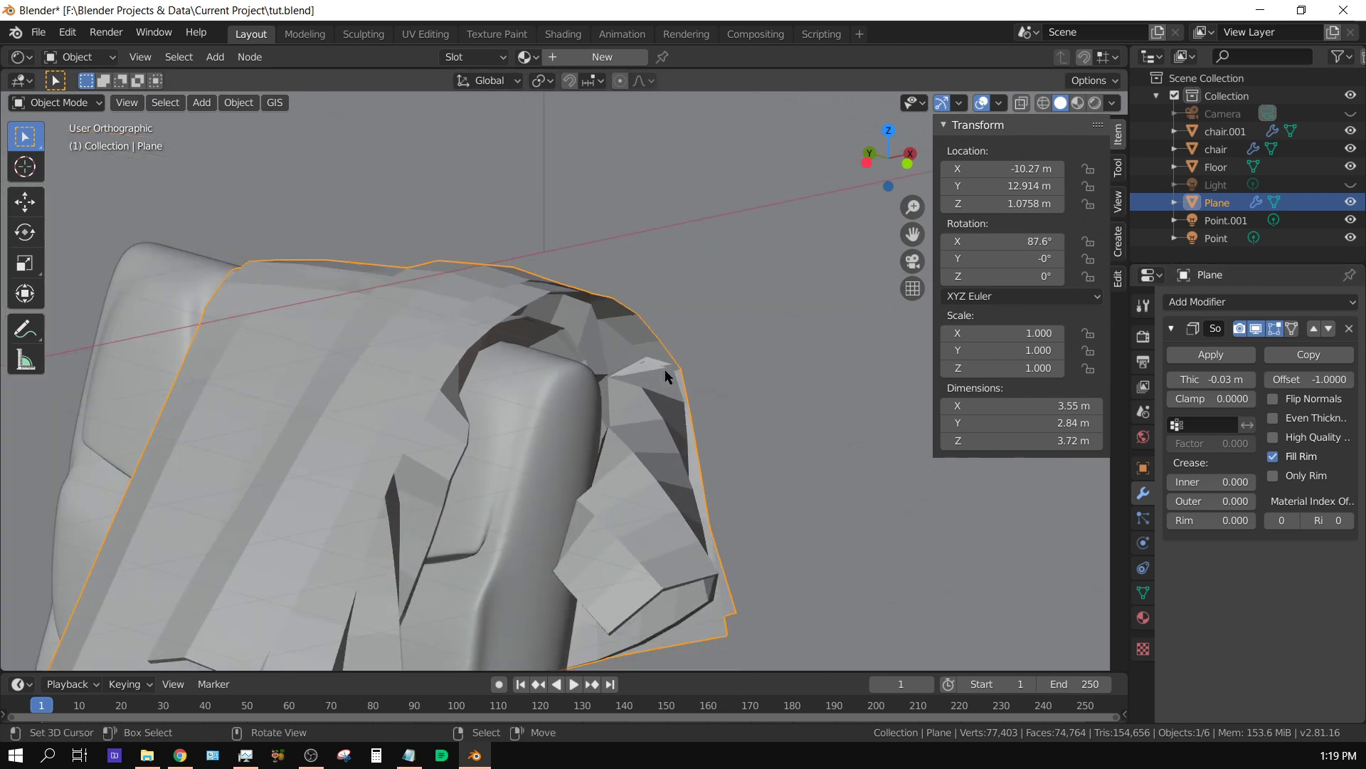
scroll(665, 369, "down", 3)
middle_click_drag(613, 404, 583, 438)
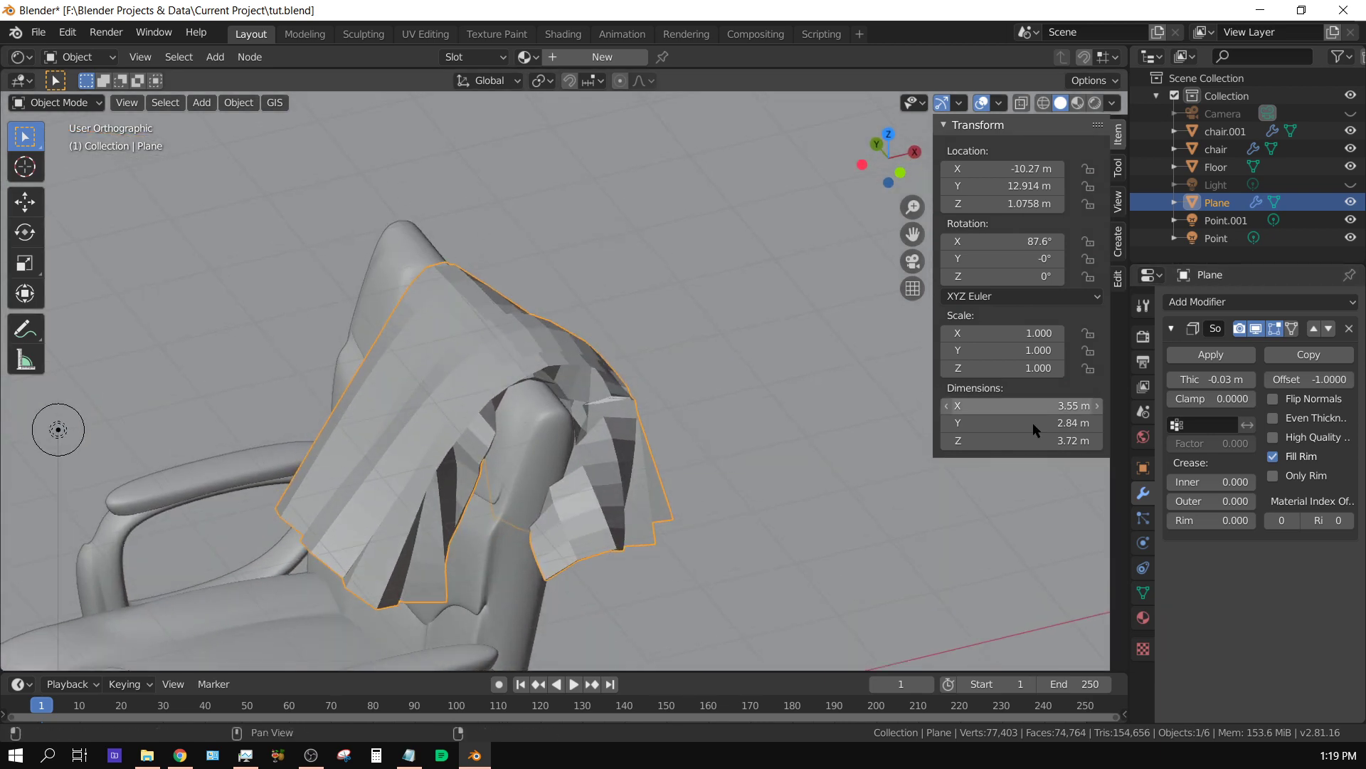
Add a Subdivision Surface modifier to the cloth with viewport level 2
left_click(1216, 302)
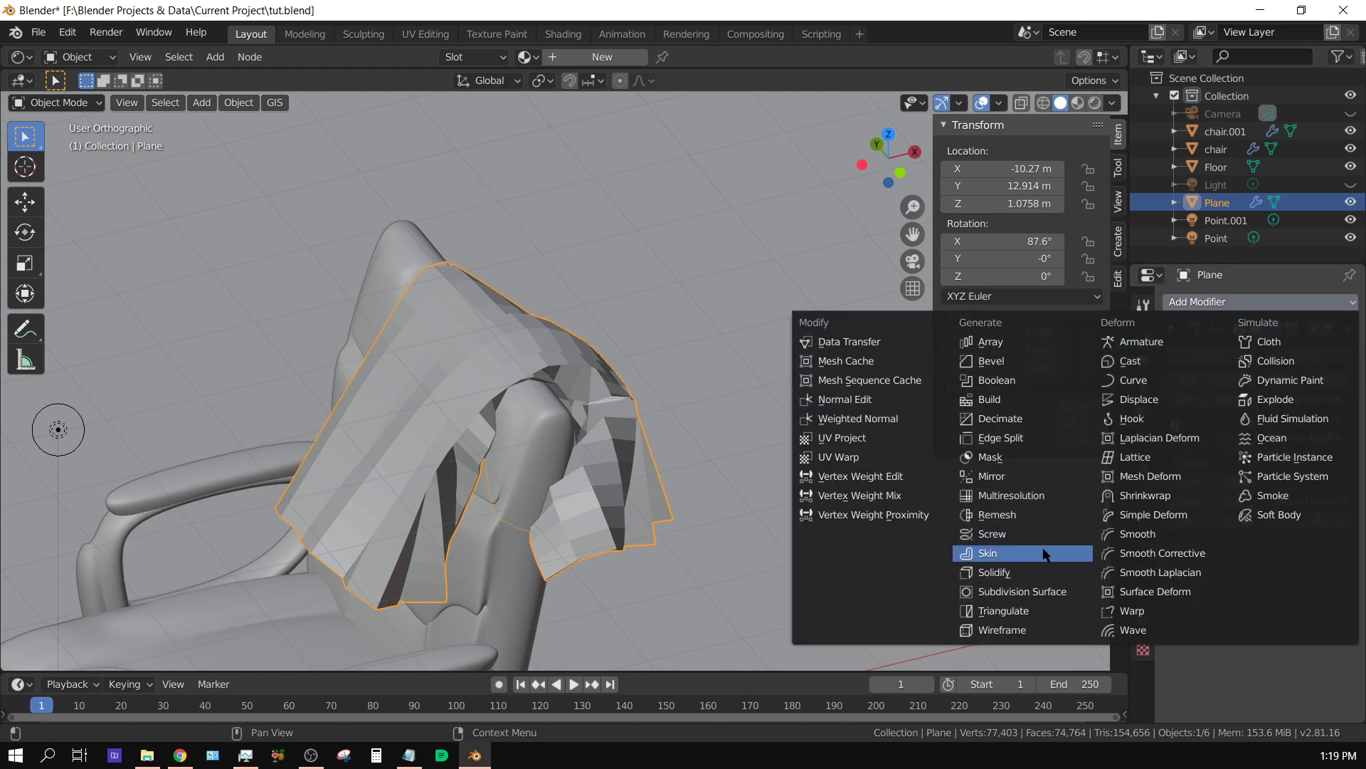
left_click(1043, 603)
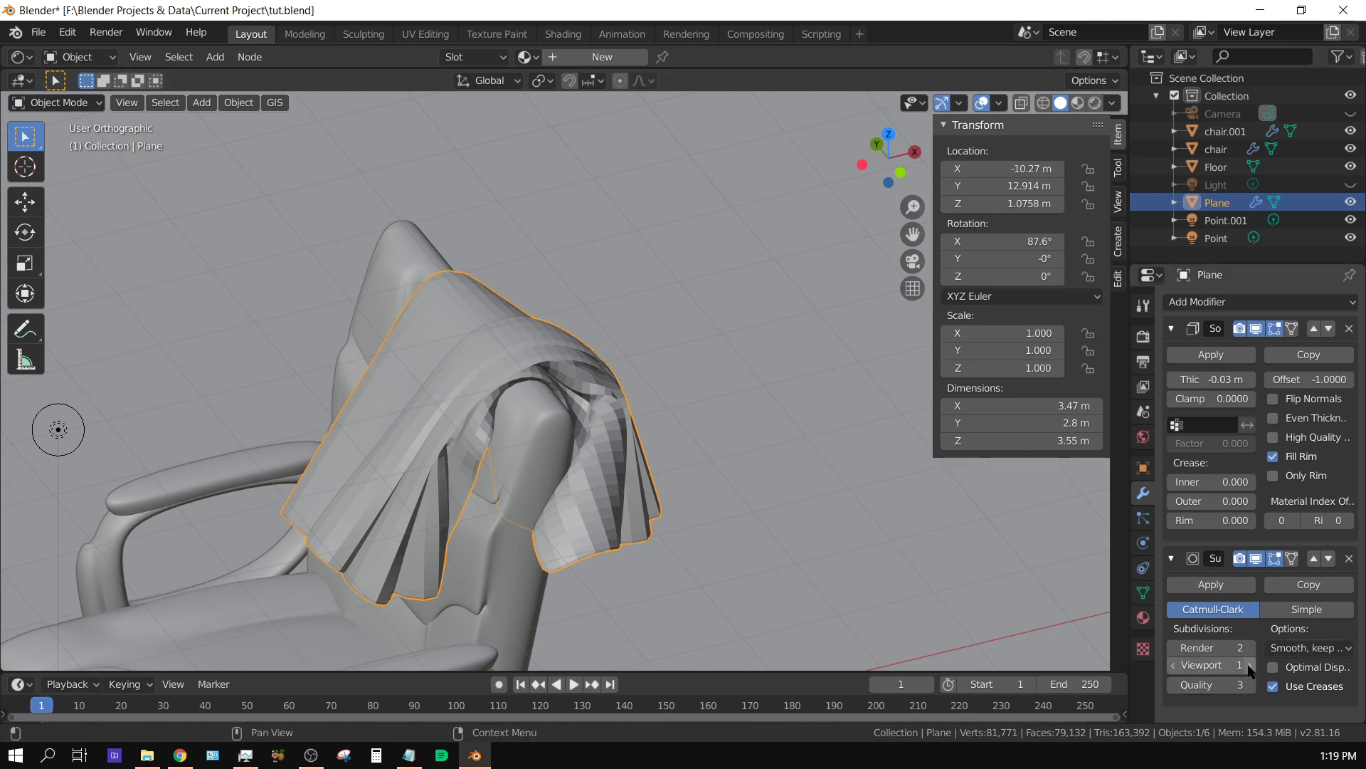
left_click_drag(1219, 672, 1229, 673)
mouse_move(736, 573)
middle_mouse_down()
mouse_move(823, 573)
mouse_move(712, 580)
middle_mouse_up()
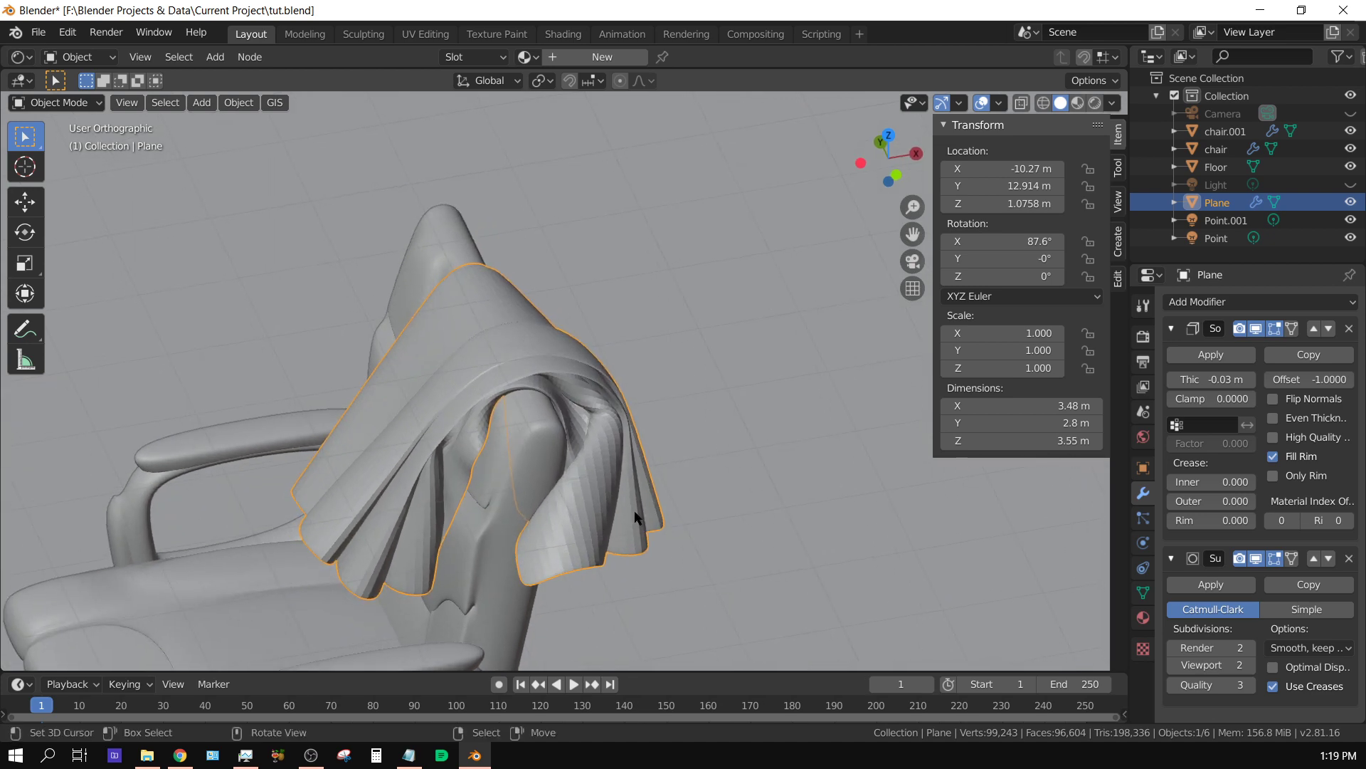
Shade the cloth smooth and check the result from several angles
left_click(239, 104)
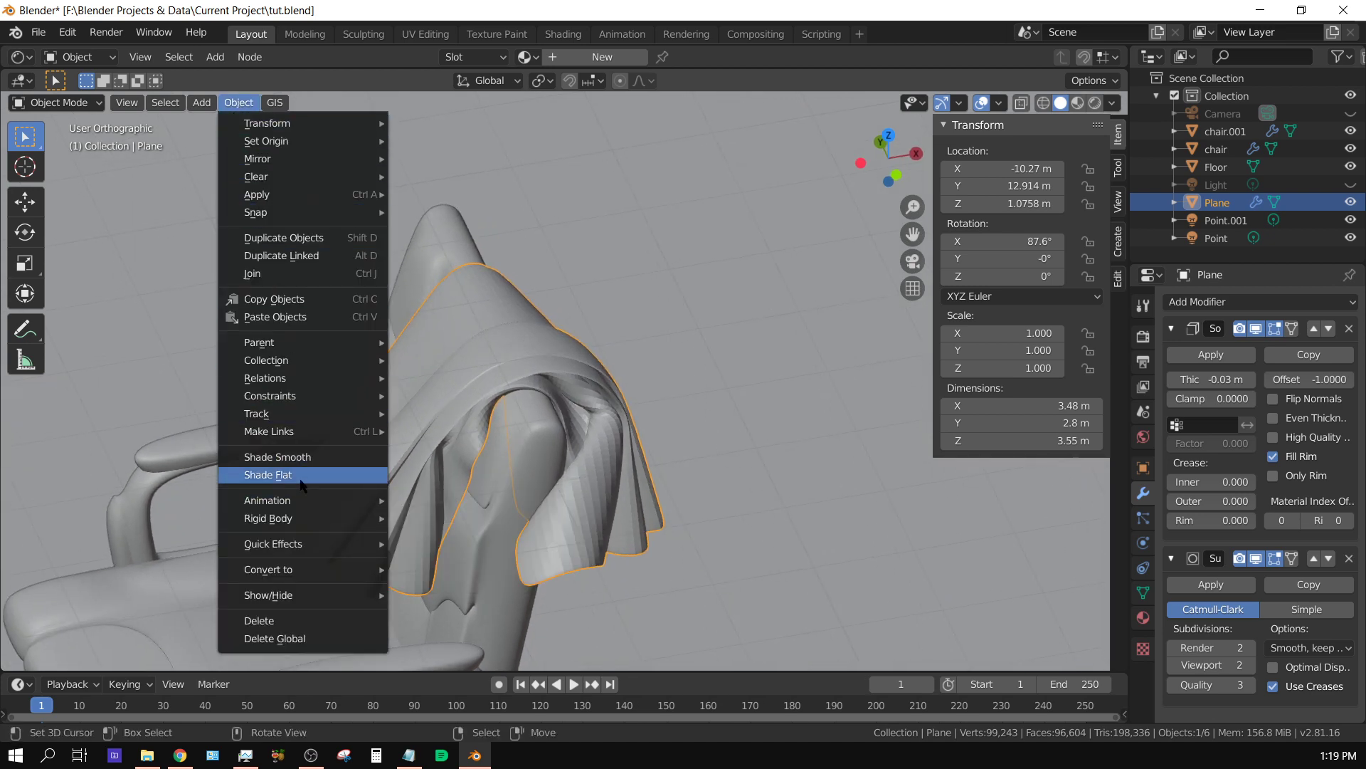
left_click(298, 457)
middle_click_drag(354, 498, 642, 552)
middle_click_drag(640, 552, 638, 552)
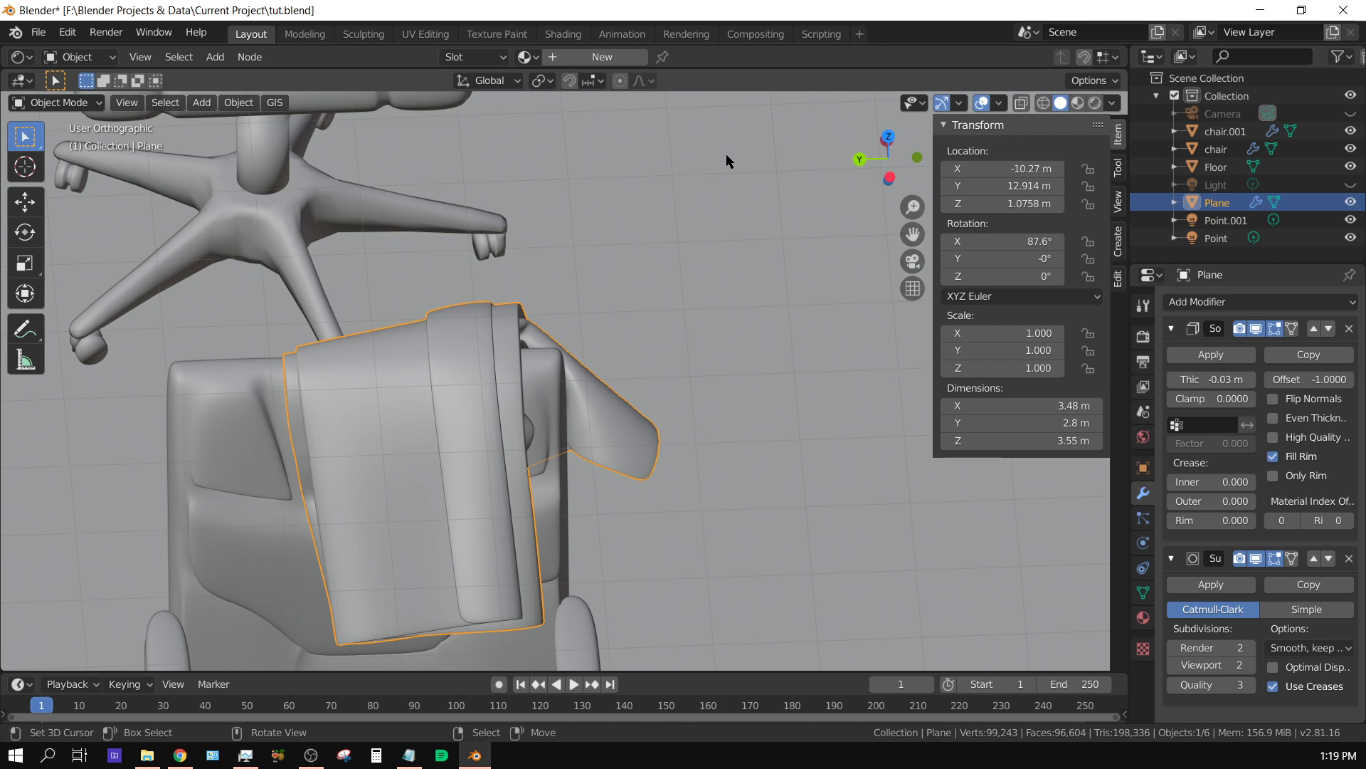
middle_click_drag(724, 170, 524, 317)
Select the chair, show its Ground Brown material, and open a Shader Editor above the viewport
left_click(522, 313)
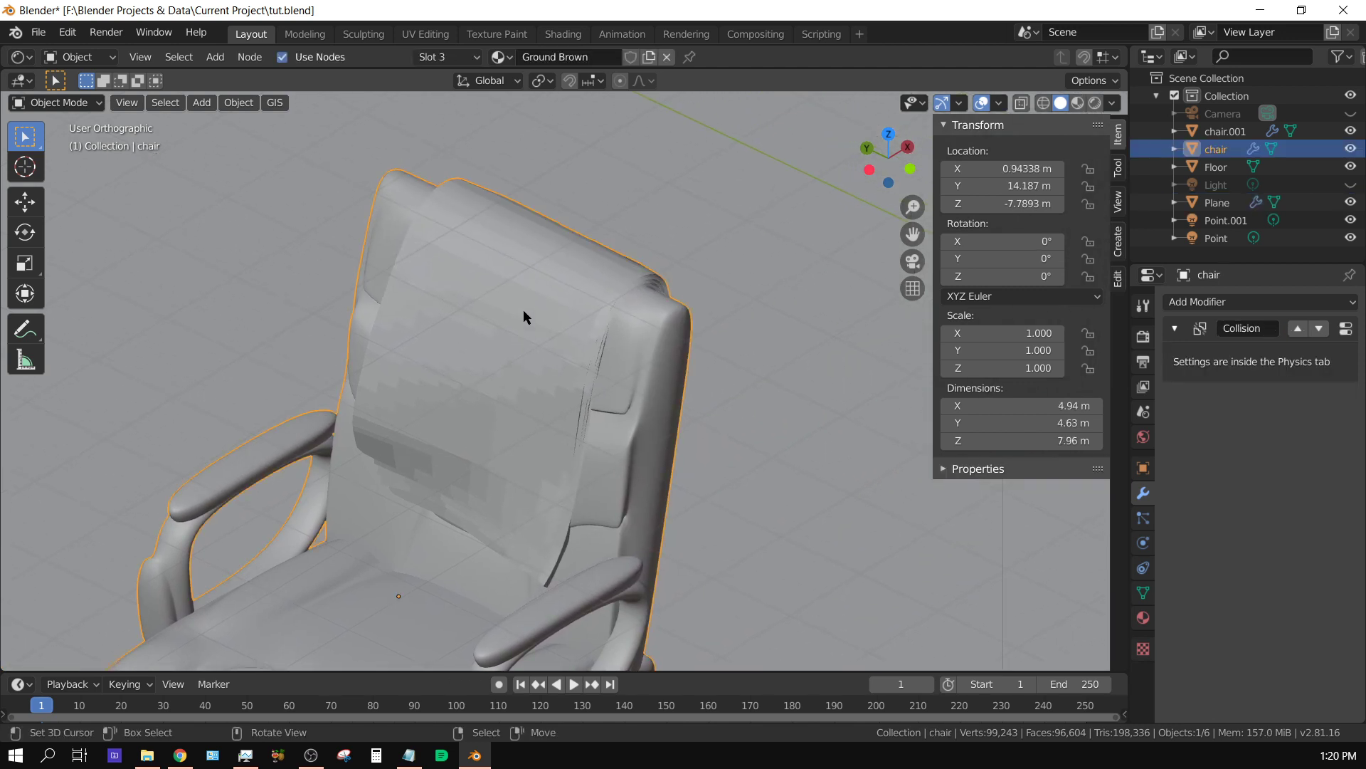
left_click(1142, 620)
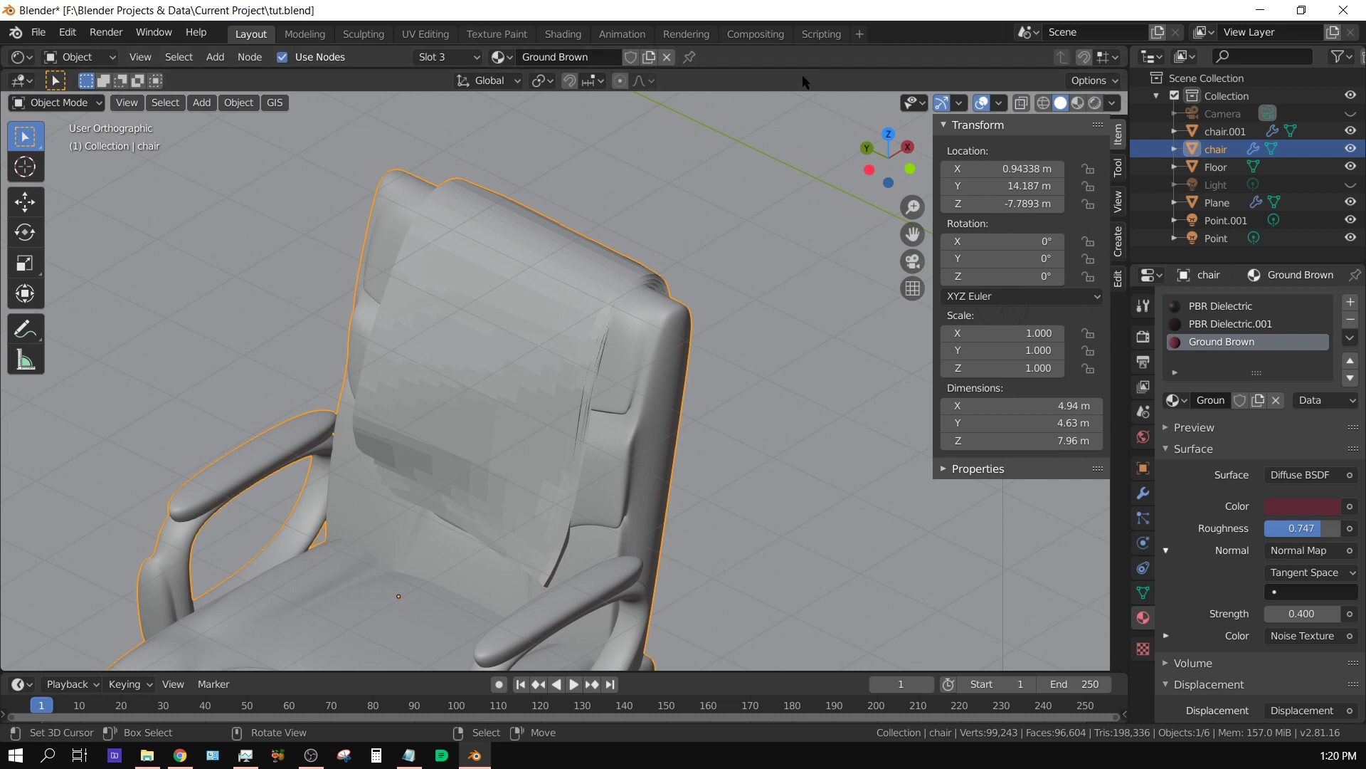
mouse_move(805, 70)
left_mouse_down()
mouse_move(833, 463)
mouse_move(833, 425)
left_mouse_up()
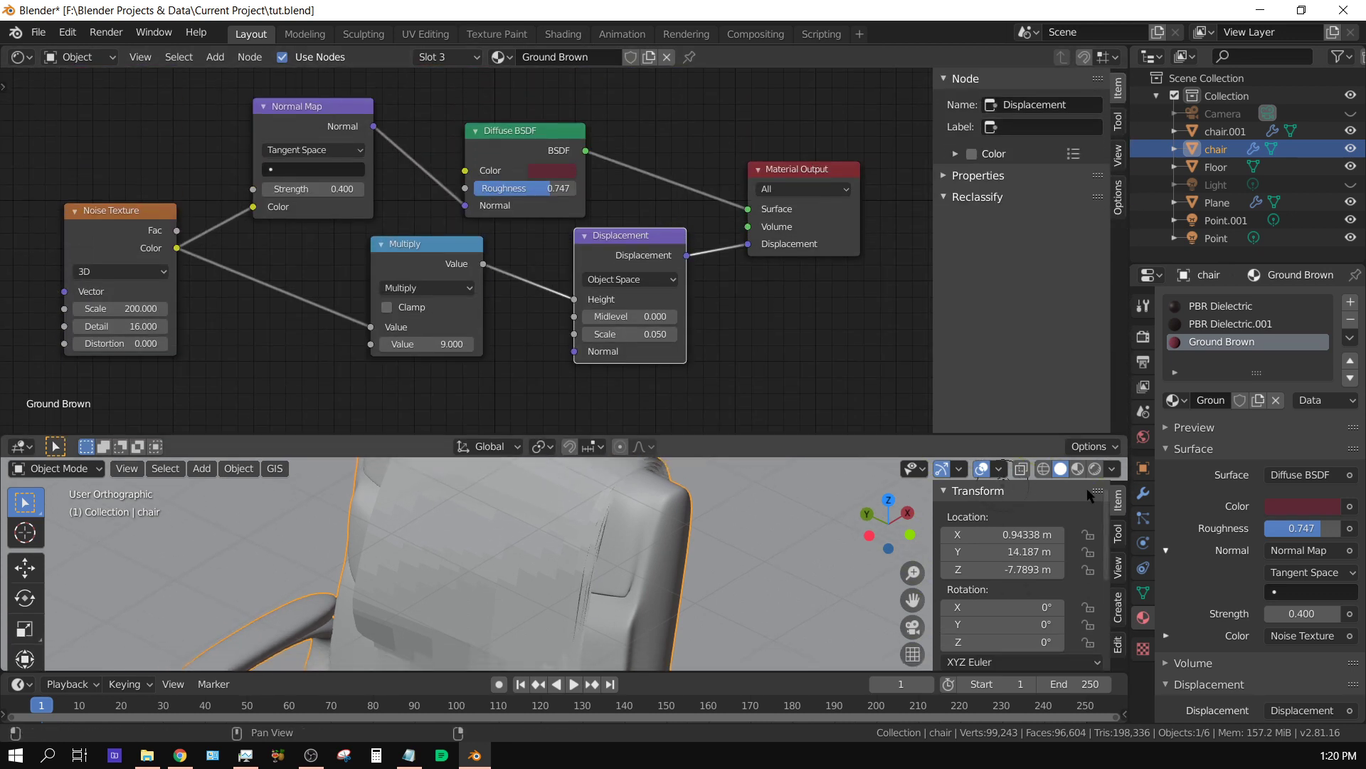
left_click(1073, 468)
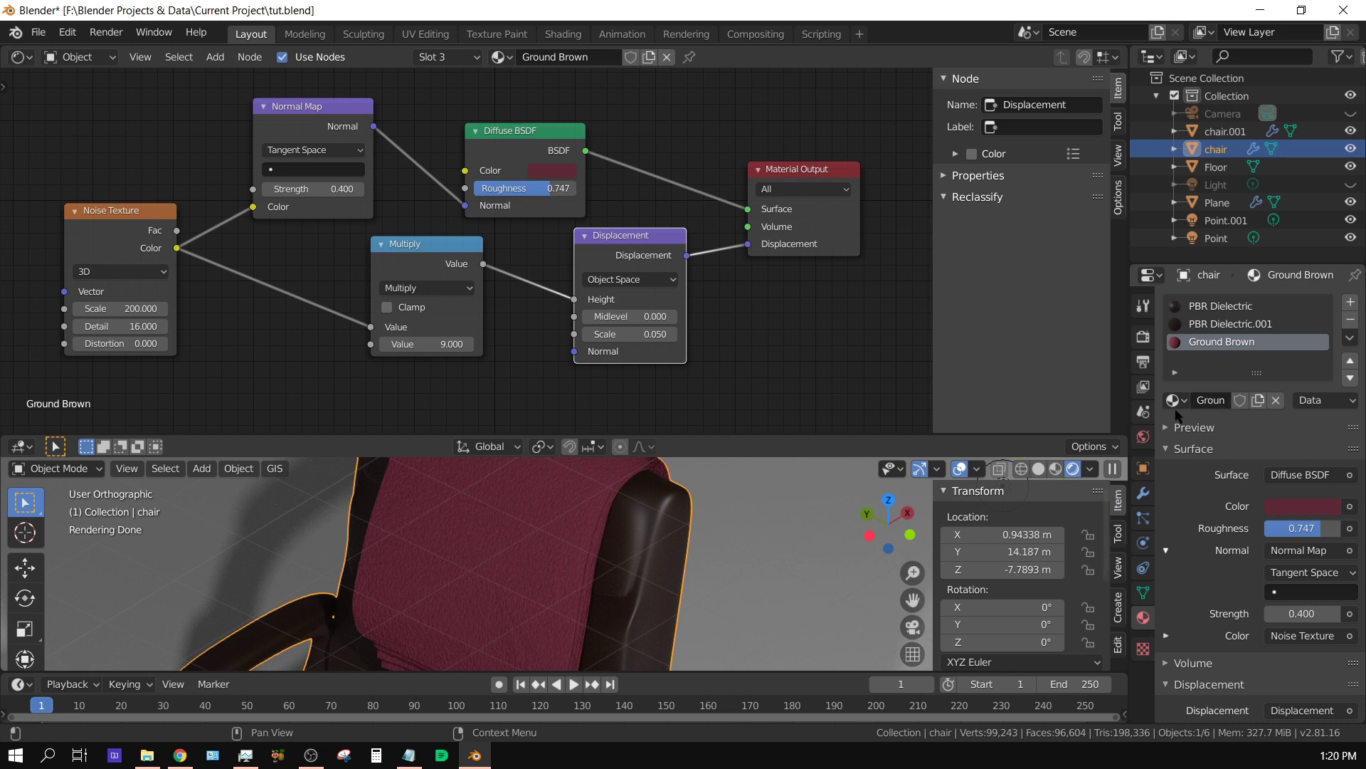
scroll(1231, 557, "down", 6)
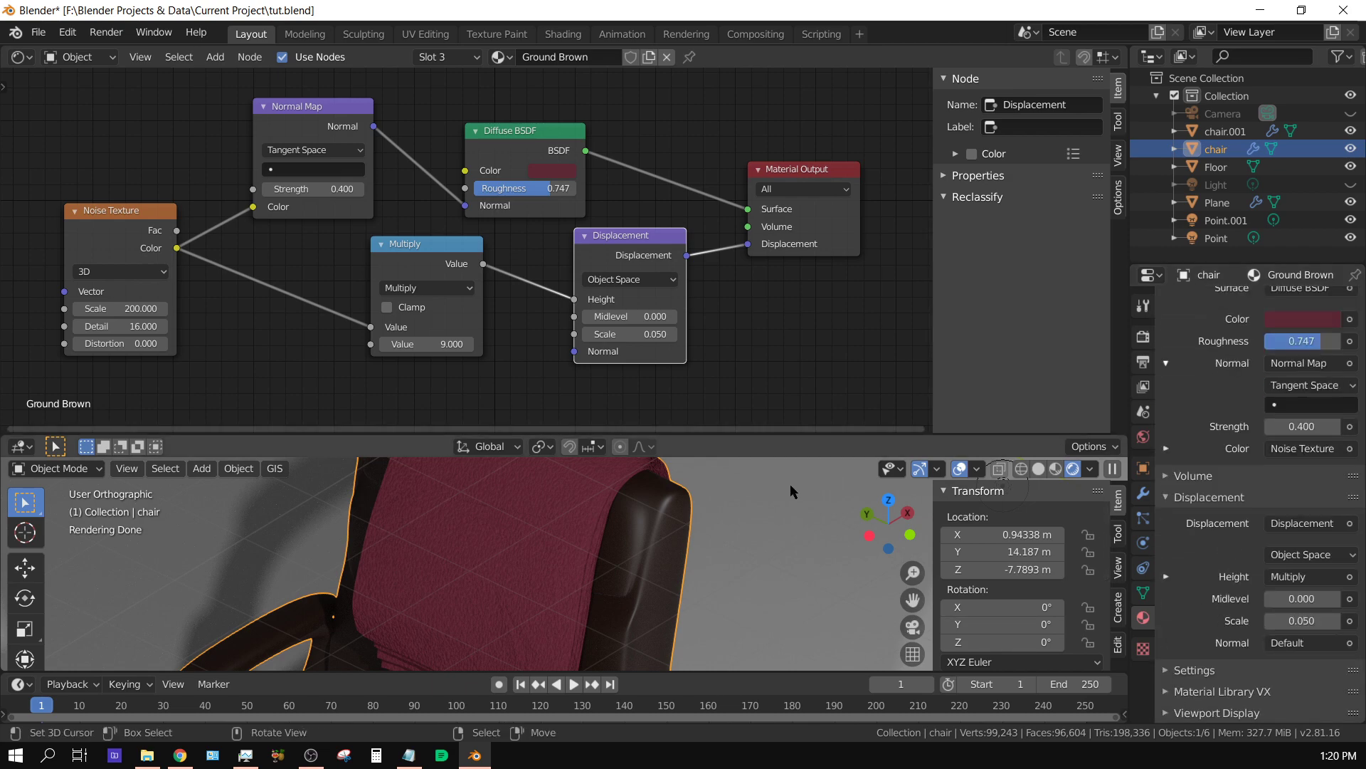
scroll(661, 564, "down", 3)
scroll(605, 604, "down", 2)
mouse_move(605, 604)
middle_mouse_down("shift")
mouse_move(721, 576)
mouse_move(706, 629)
middle_mouse_up("shift")
Assign the chair's Ground Brown material to the draped cloth Plane and enlarge the viewport
left_click(438, 529)
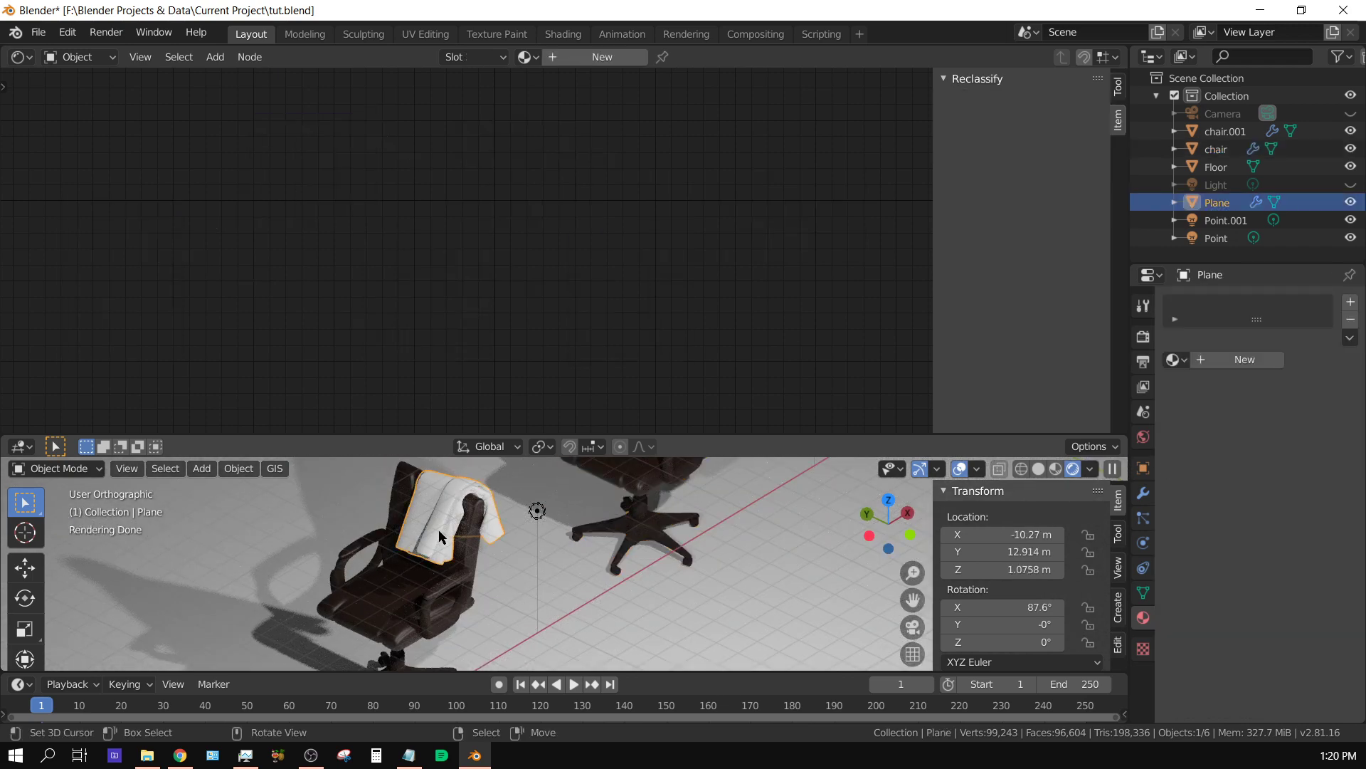
left_click(1176, 361)
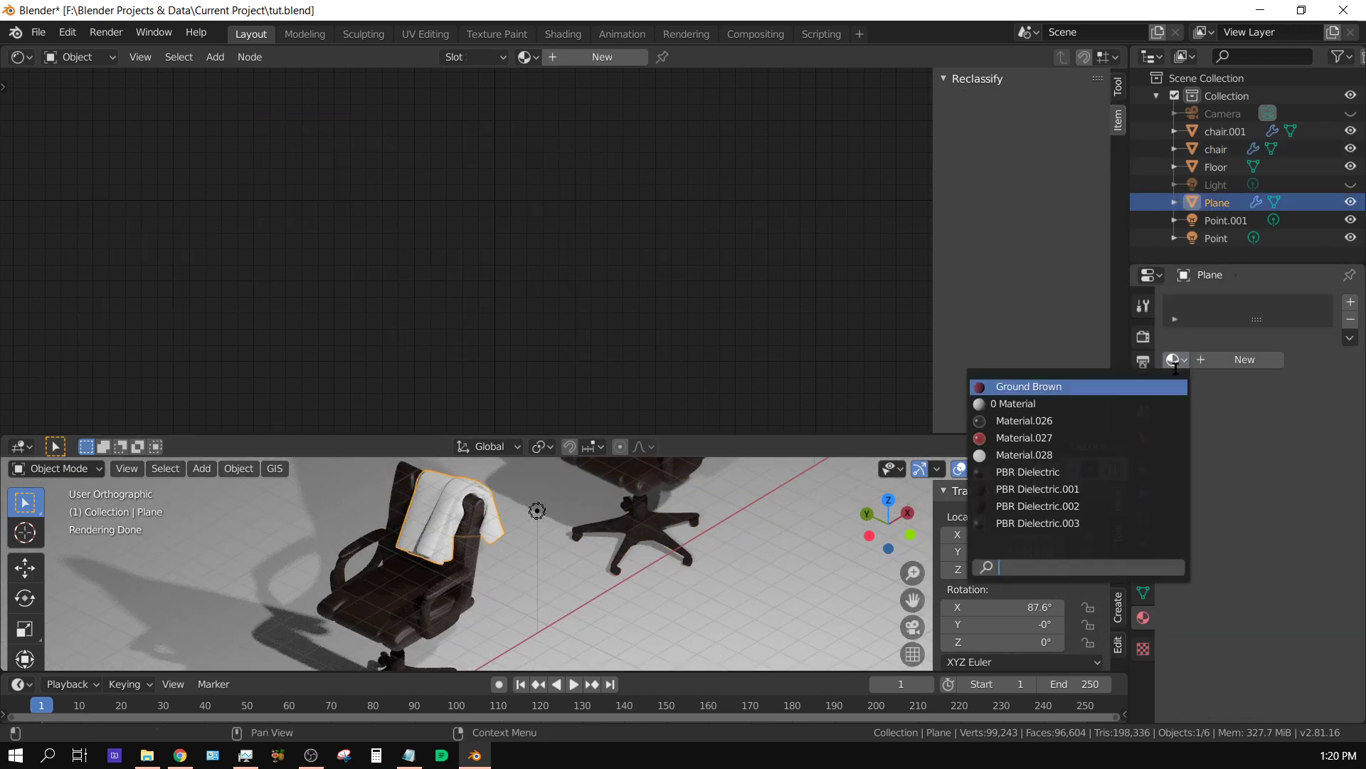
left_click(1033, 388)
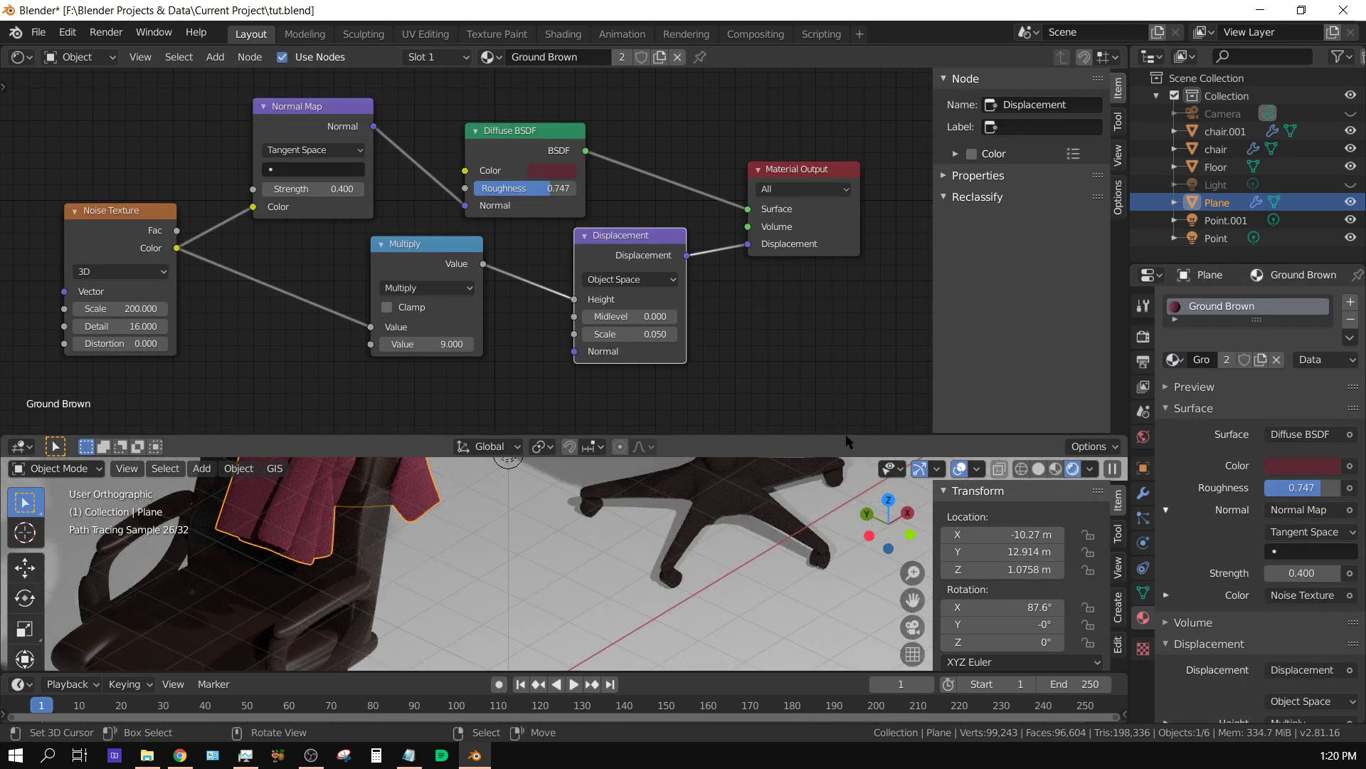
left_click_drag(843, 433, 843, 71)
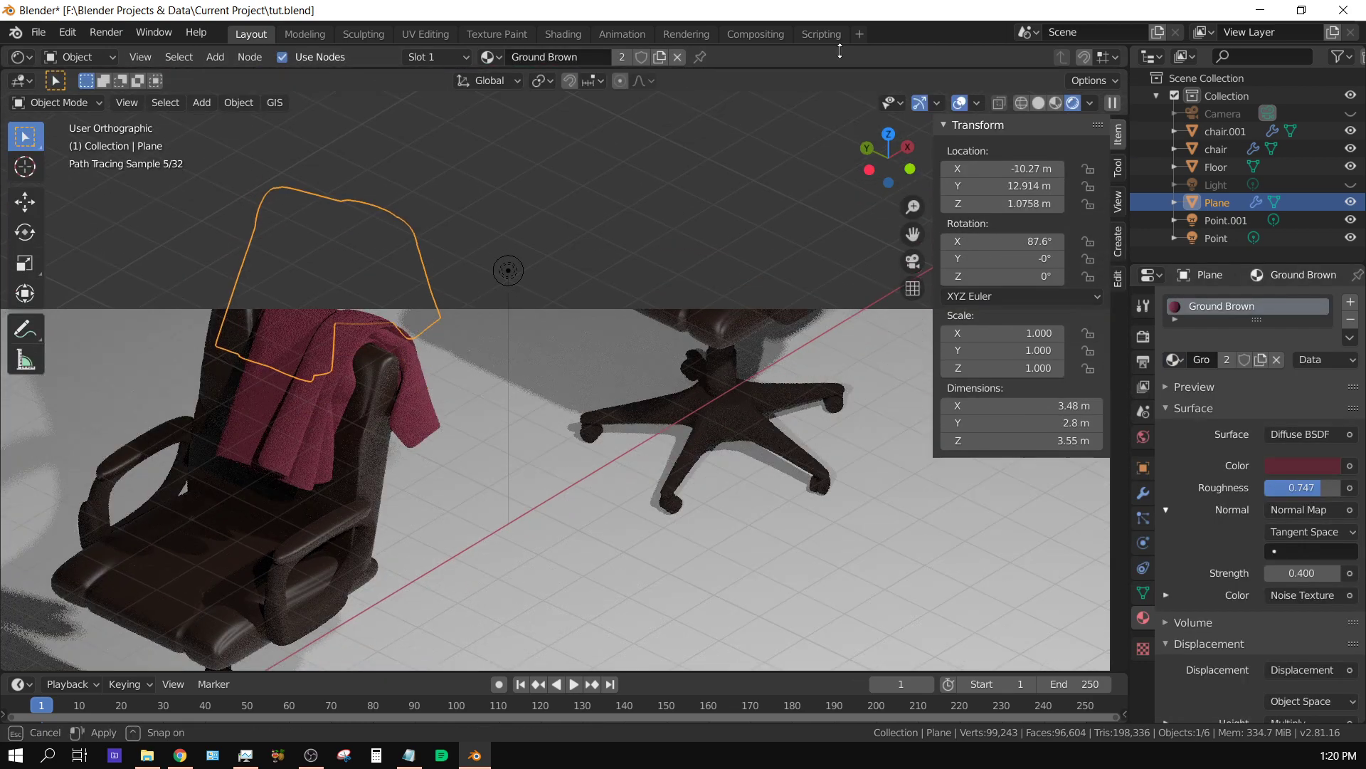
scroll(375, 456, "up", 8)
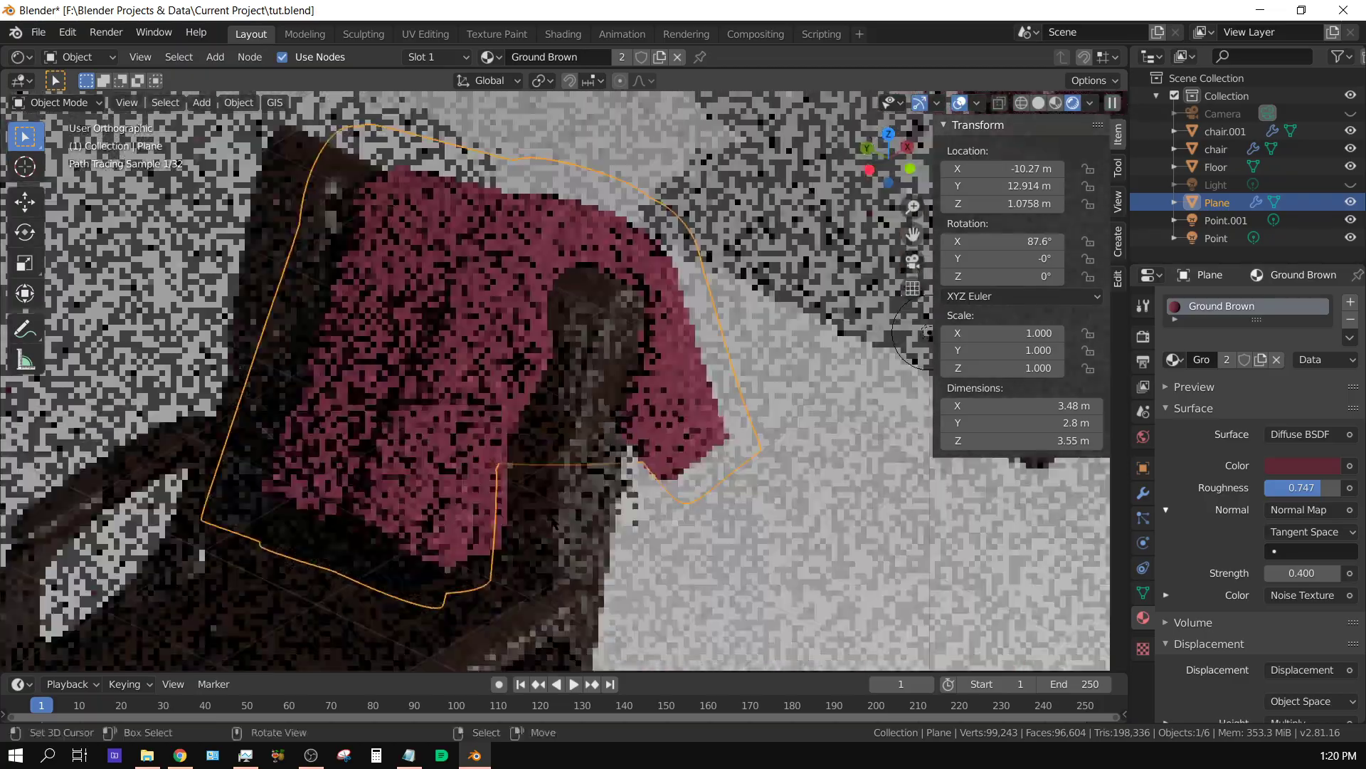